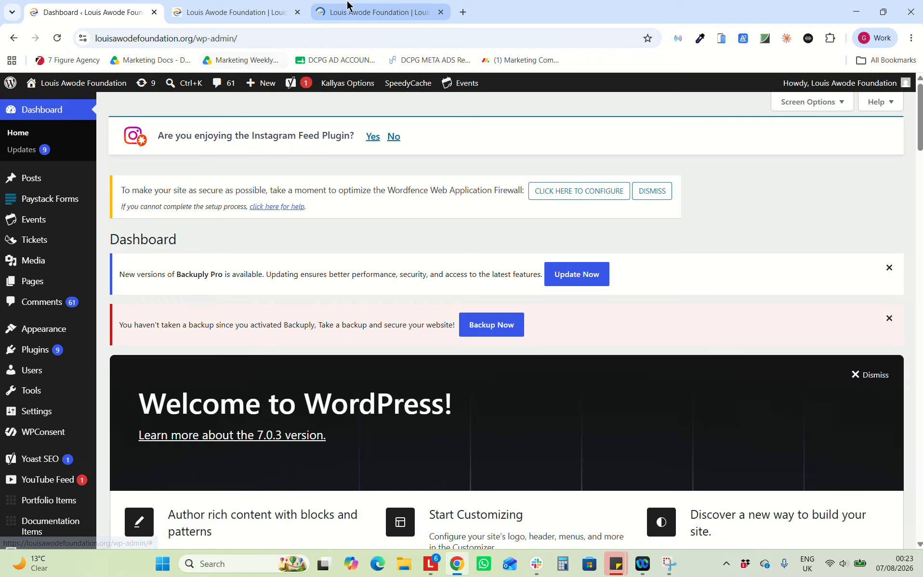
# Review the foundation homepage's 02/01/03 cards, then launch it in the Zion page builder
pyautogui.click(347, 7)
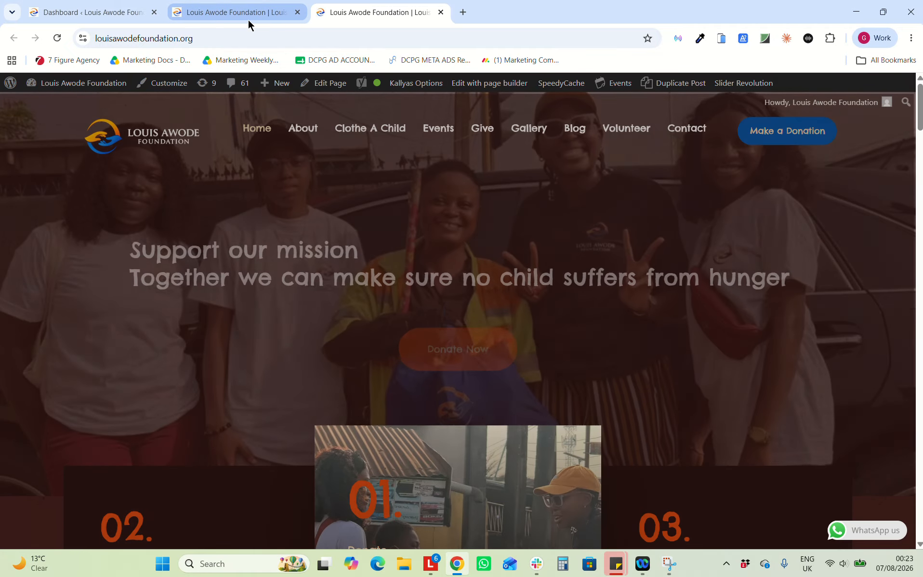
pyautogui.scroll(-6, 236, 243)
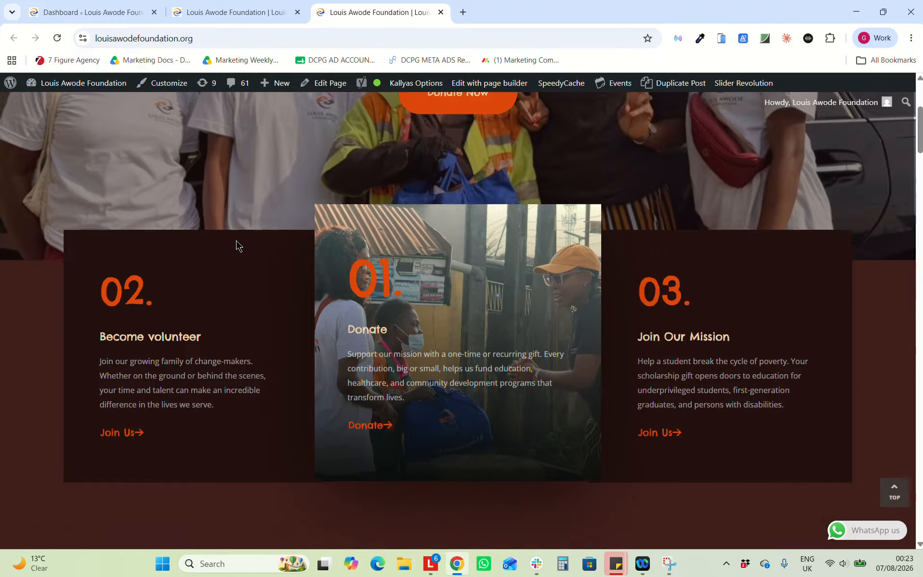
pyautogui.scroll(6, 236, 243)
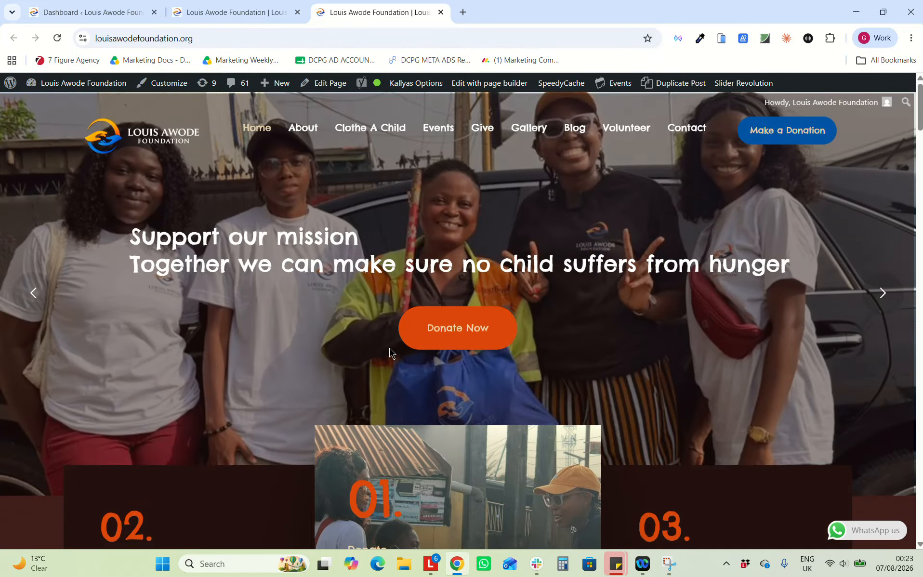
pyautogui.scroll(-10, 573, 267)
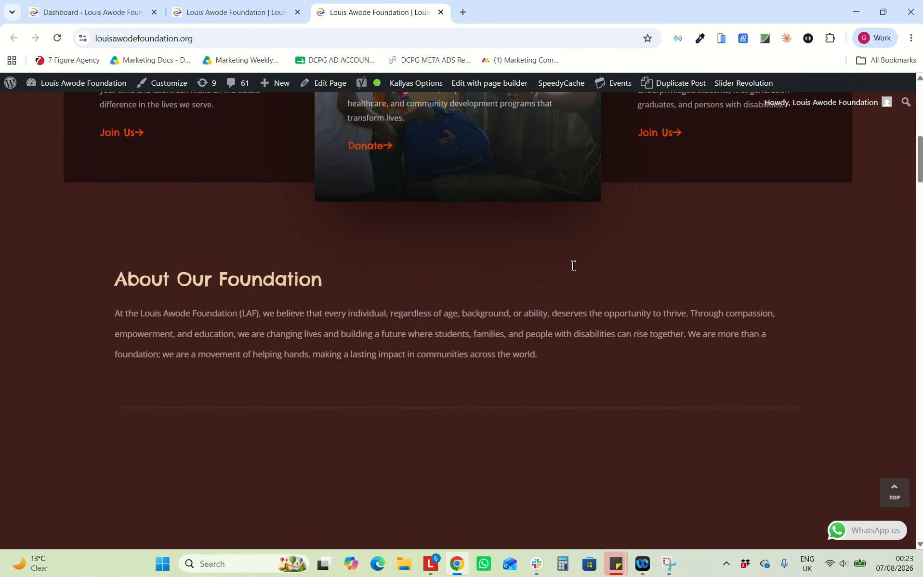
pyautogui.scroll(-2, 573, 265)
pyautogui.scroll(9, 573, 265)
pyautogui.click(489, 83)
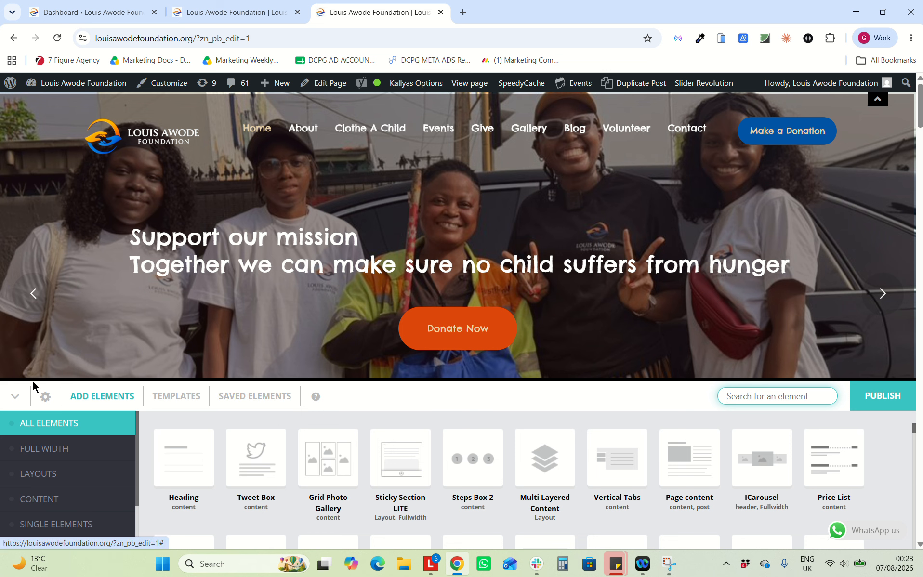
# Collapse the Add Elements panel and scroll to the Donate, Become volunteer and Join Our Mission cards
pyautogui.click(15, 396)
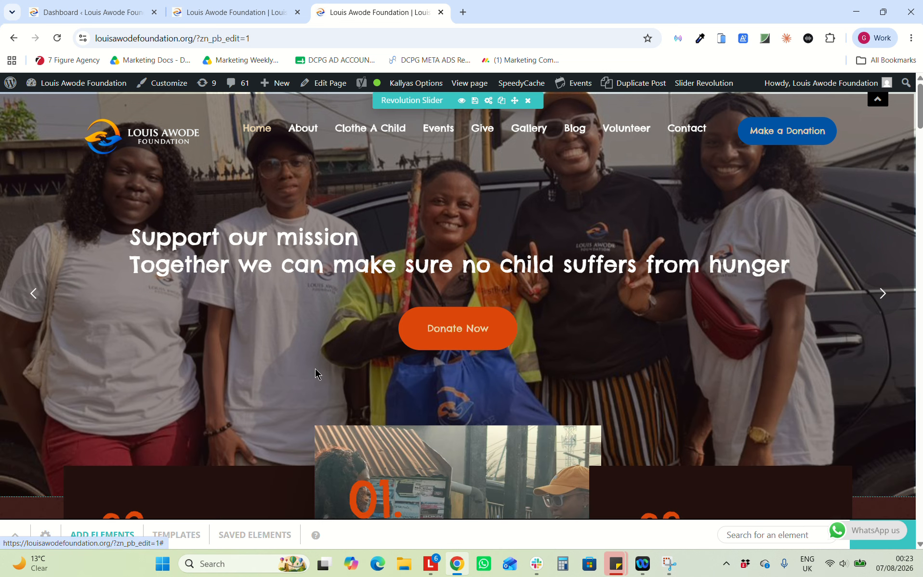
pyautogui.scroll(-3, 315, 368)
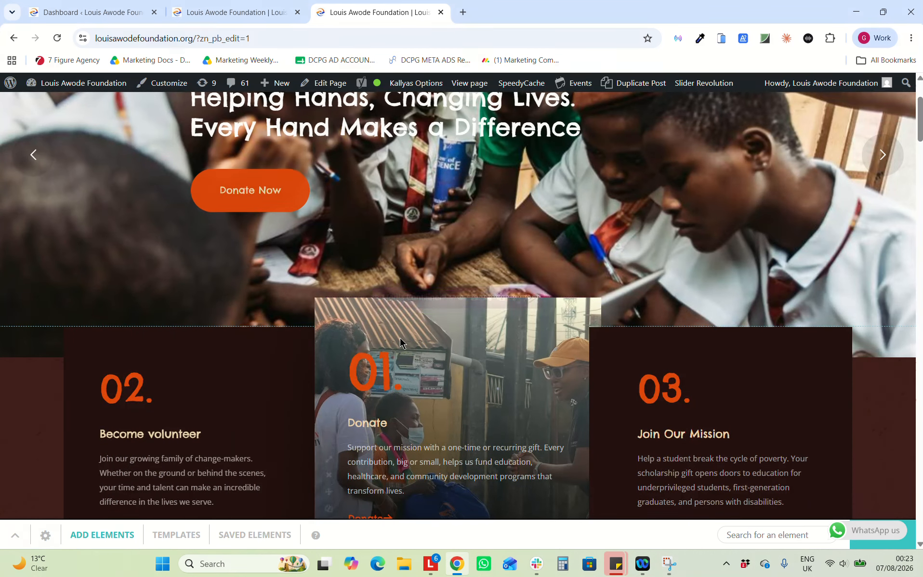
pyautogui.scroll(-1, 399, 337)
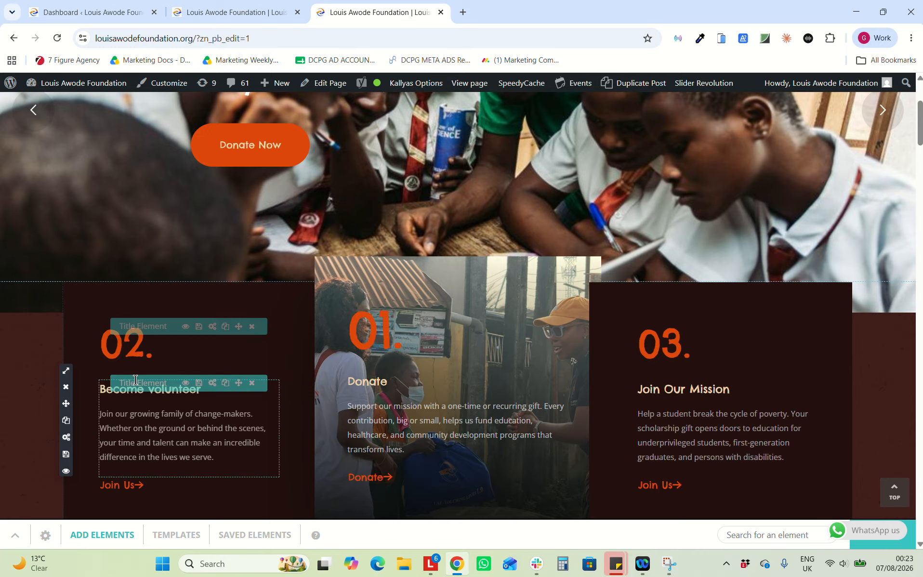
pyautogui.scroll(-3, 304, 369)
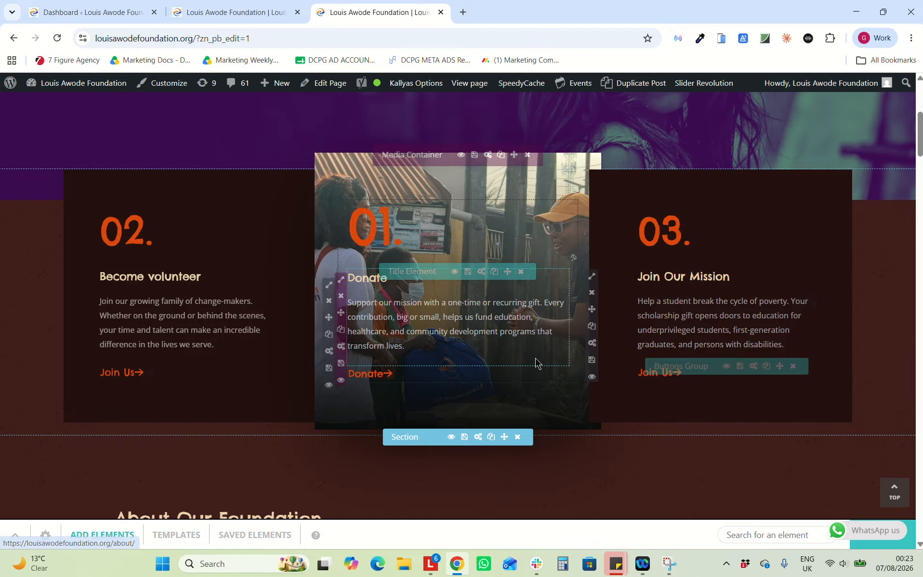
pyautogui.scroll(2, 442, 281)
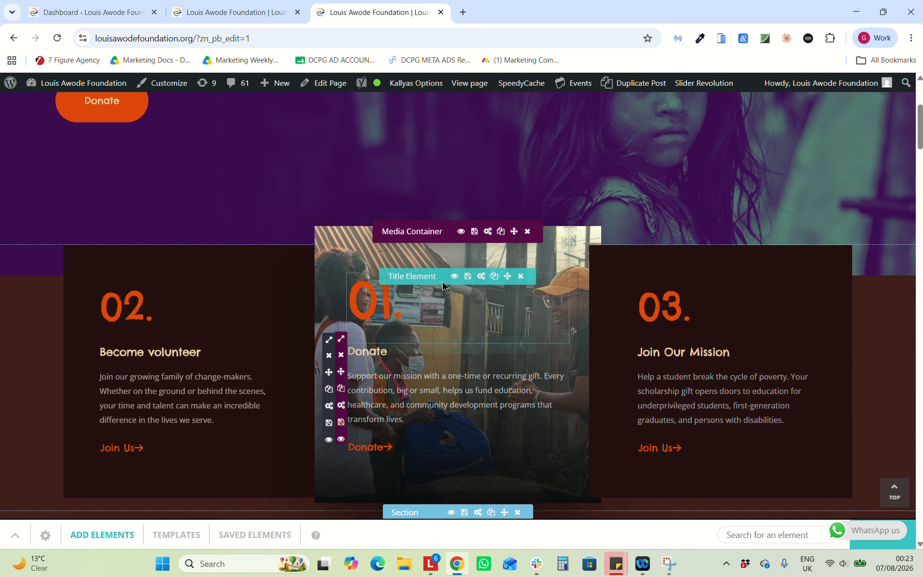
pyautogui.scroll(-1, 442, 281)
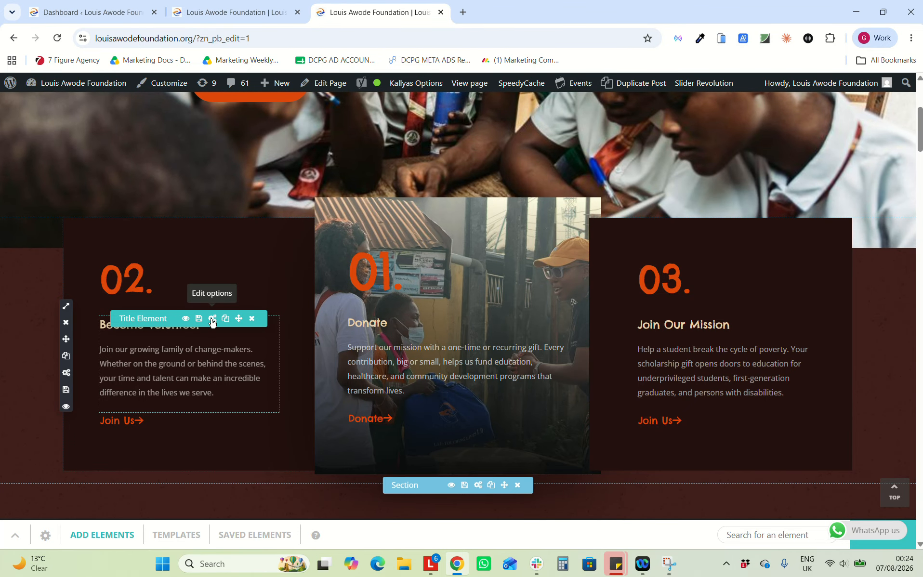
# Correct 'difference' in the Become volunteer subtitle, add a period, save, and reopen its title settings
pyautogui.click(212, 320)
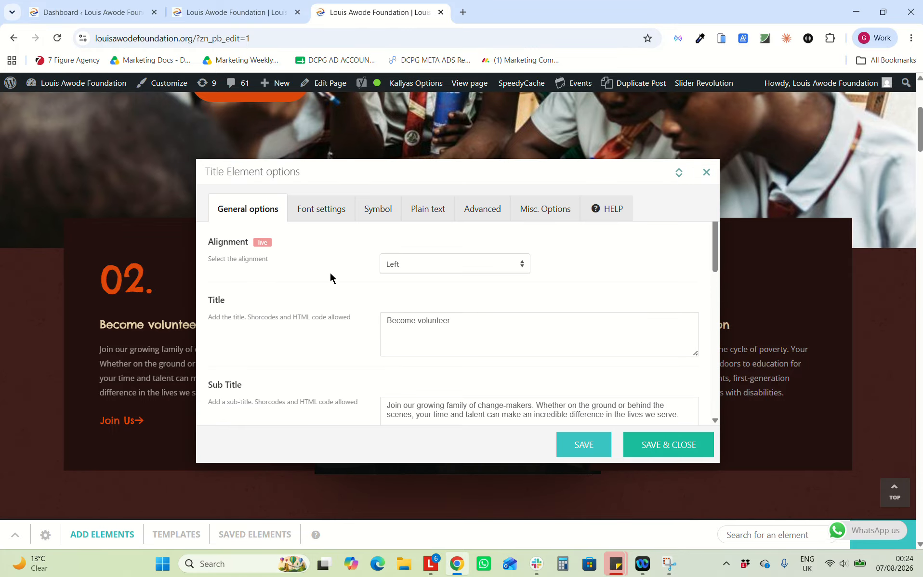
pyautogui.click(493, 414)
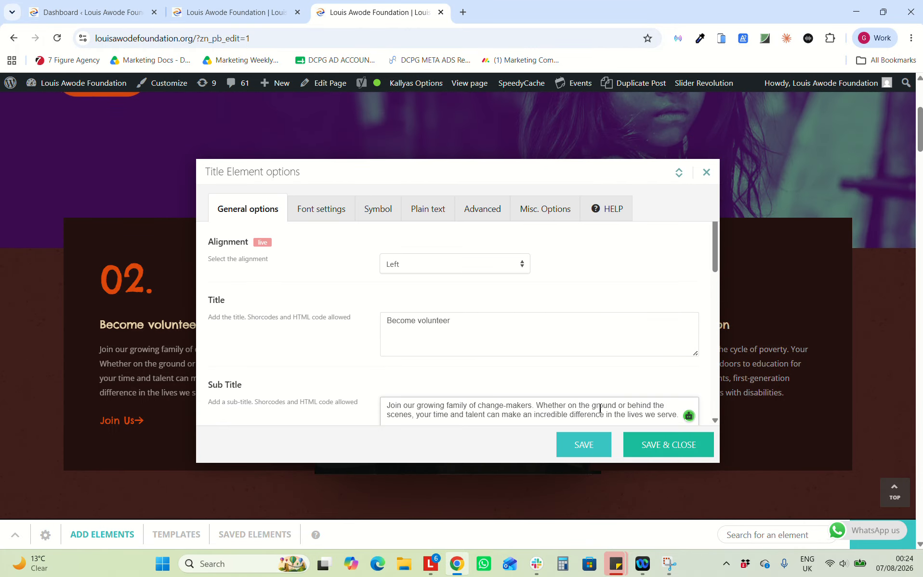
pyautogui.scroll(-1, 487, 352)
pyautogui.click(592, 367)
pyautogui.press('BackSpace')
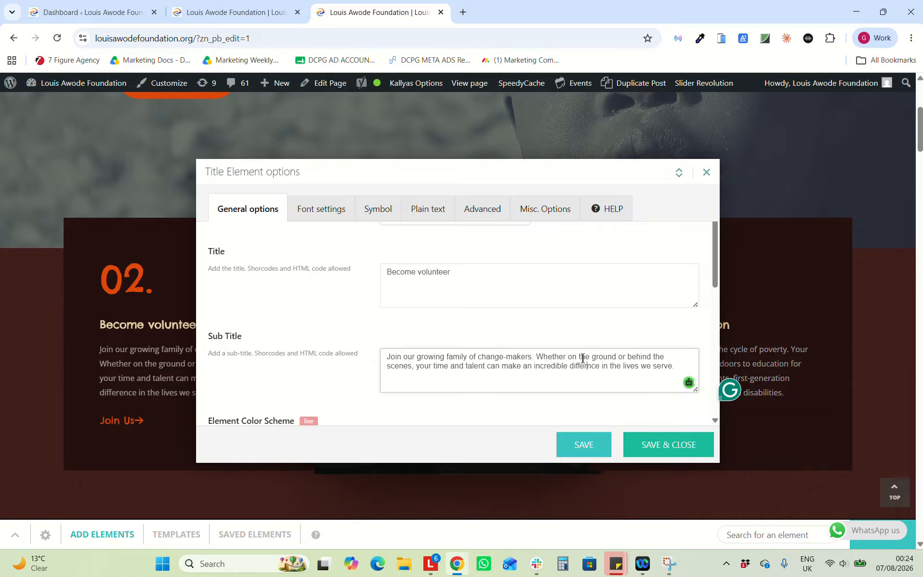
pyautogui.moveTo(574, 372)
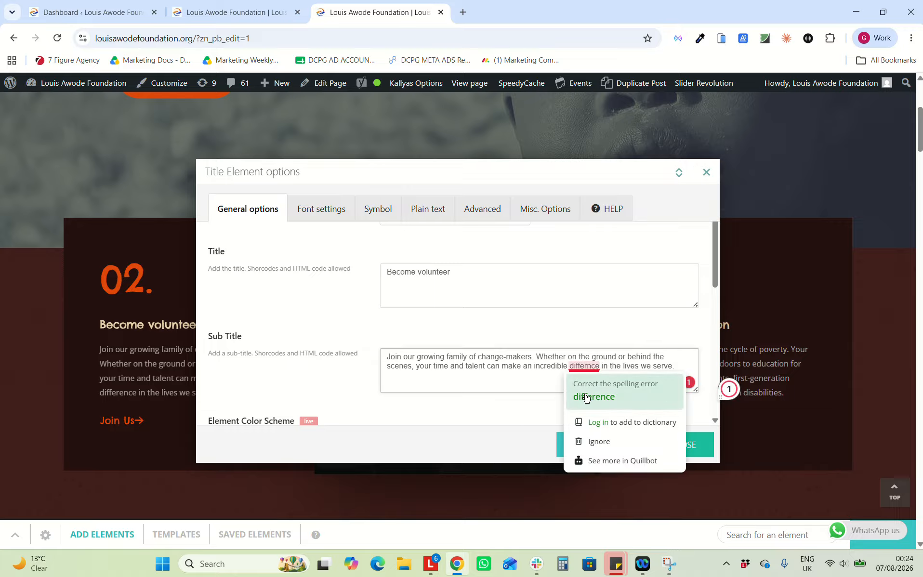
pyautogui.click(588, 399)
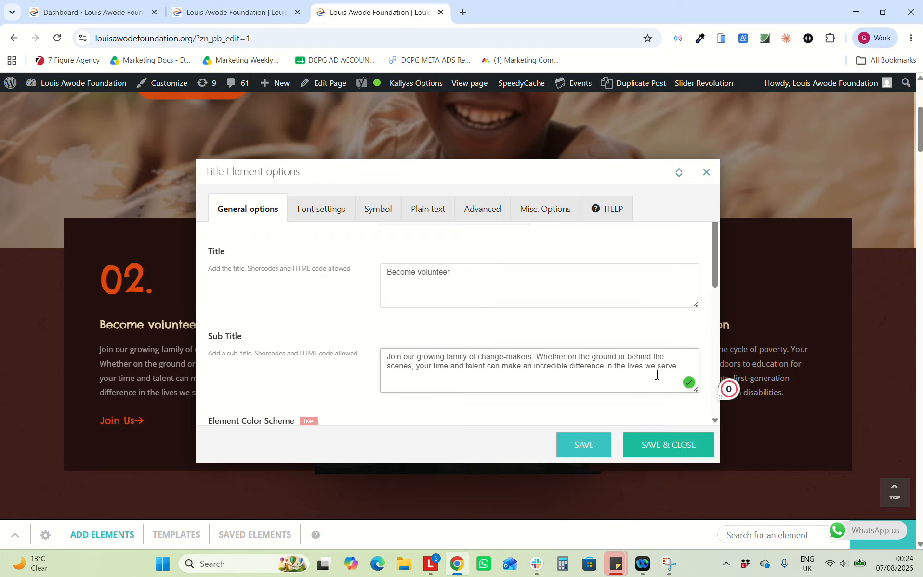
pyautogui.write('.')
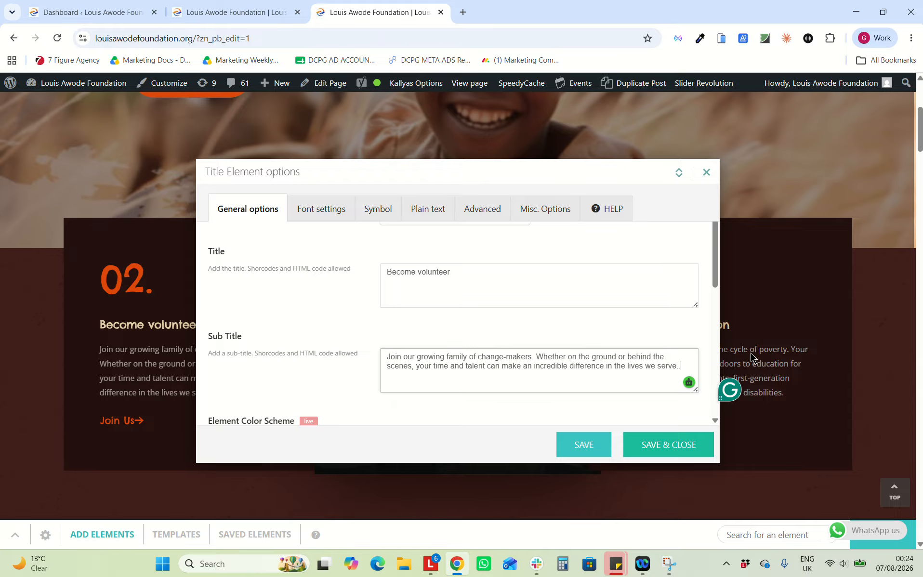
pyautogui.click(644, 446)
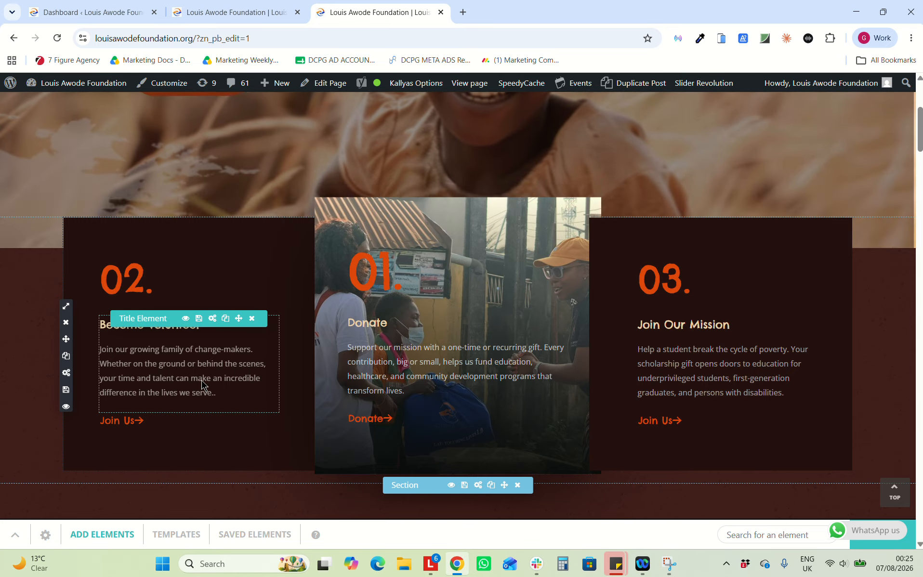
pyautogui.click(212, 320)
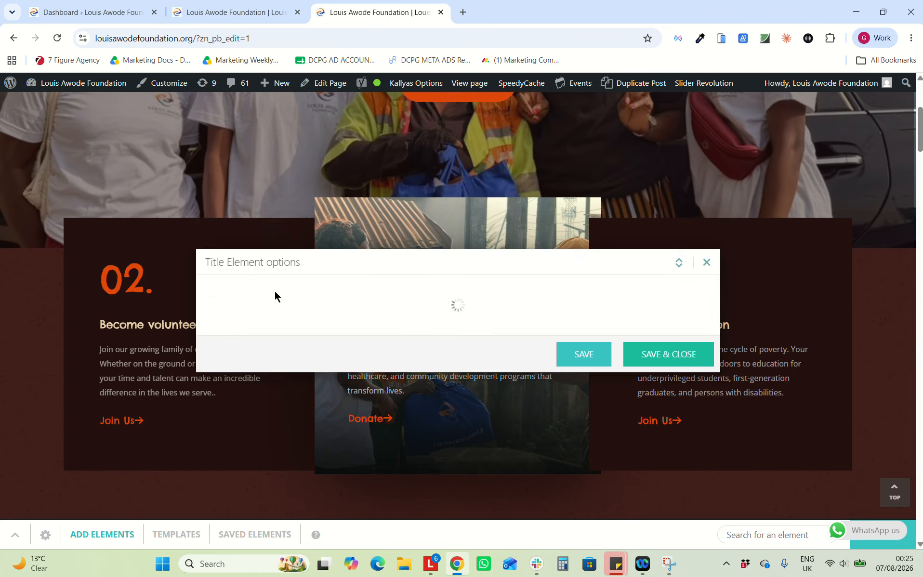
# Remove the doubled full stop after 'serve' and save the volunteer subtitle
pyautogui.click(682, 415)
pyautogui.click(668, 445)
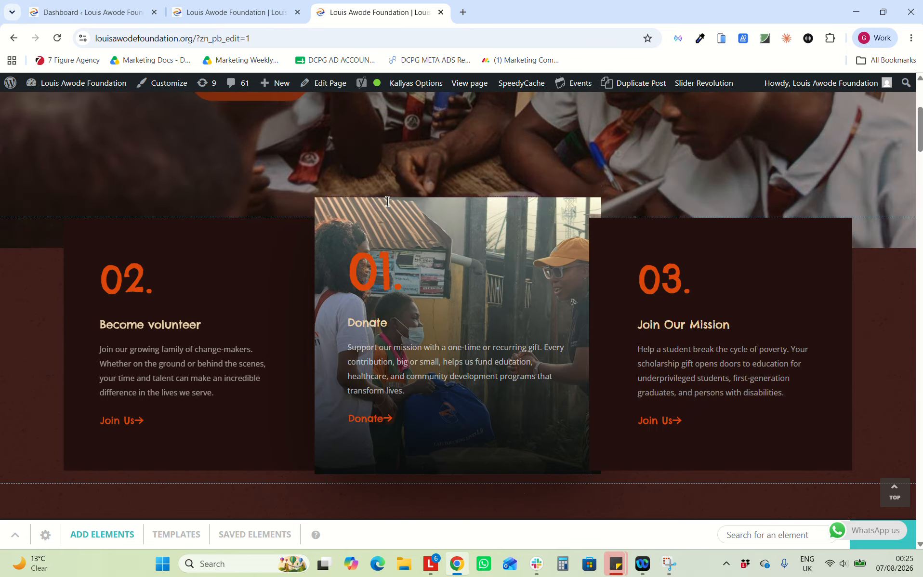
pyautogui.scroll(1, 438, 214)
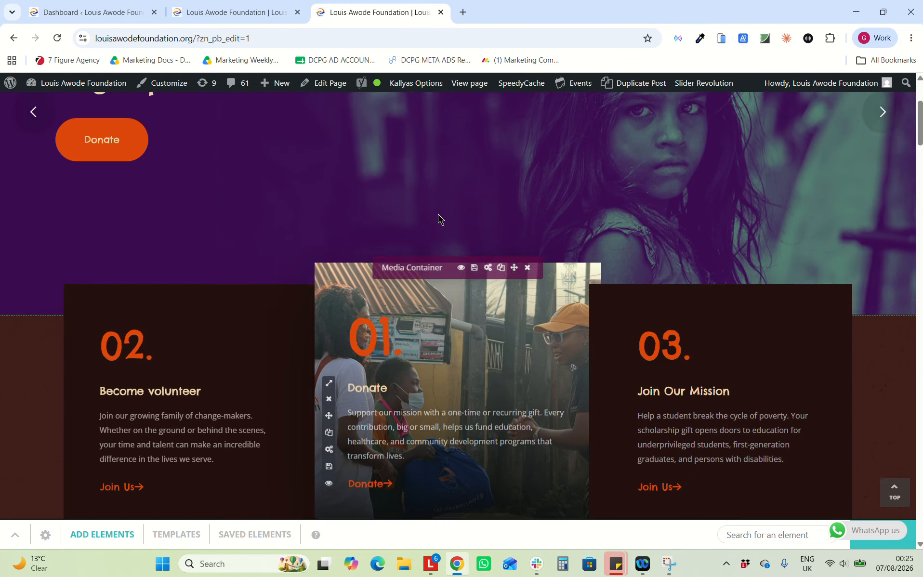
pyautogui.scroll(3, 438, 214)
# Scroll to the Donate card and bring up the Media Library for its background image
pyautogui.scroll(-2, 405, 233)
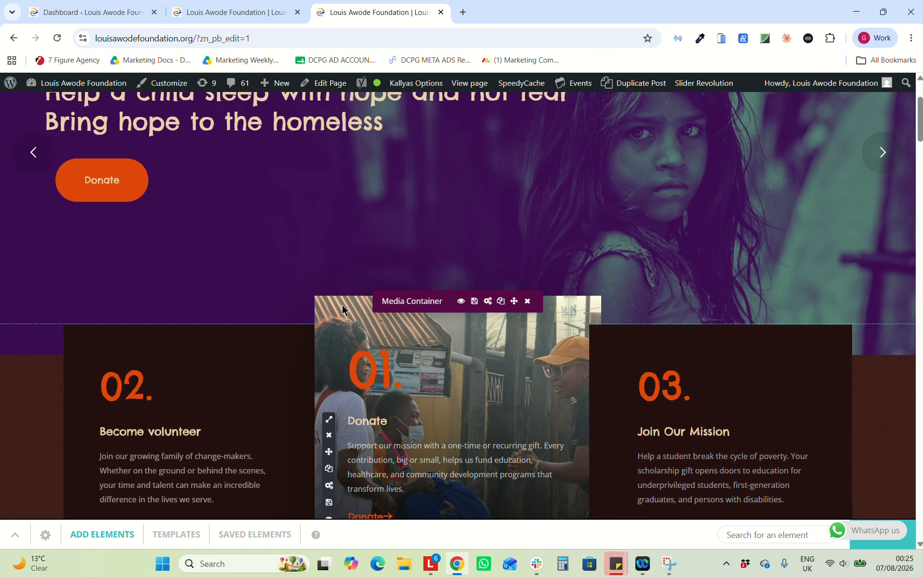
pyautogui.scroll(-1, 353, 313)
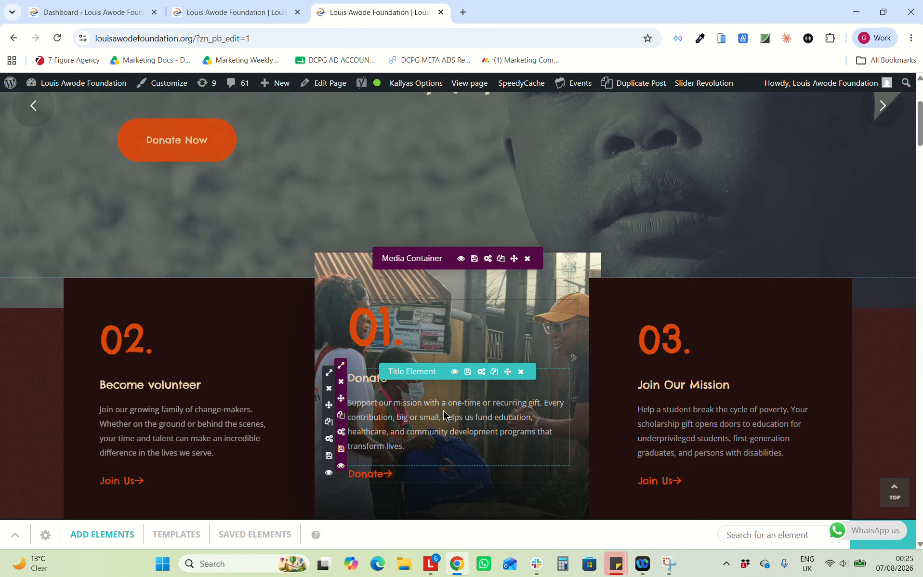
pyautogui.click(487, 259)
pyautogui.scroll(-7, 306, 354)
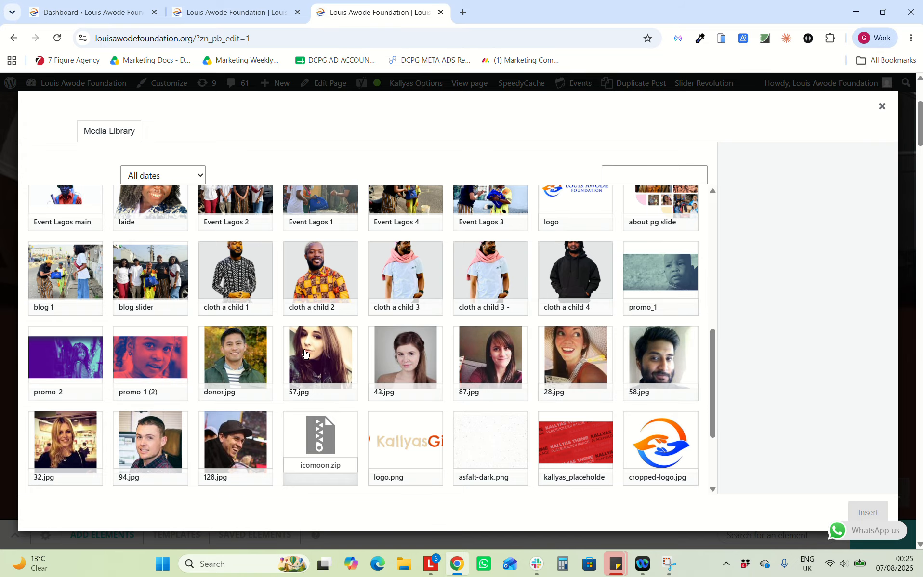
# Pick the slide1 smiling-girl photo in the Media Library for the Donate box background
pyautogui.scroll(6, 304, 353)
pyautogui.scroll(-3, 304, 353)
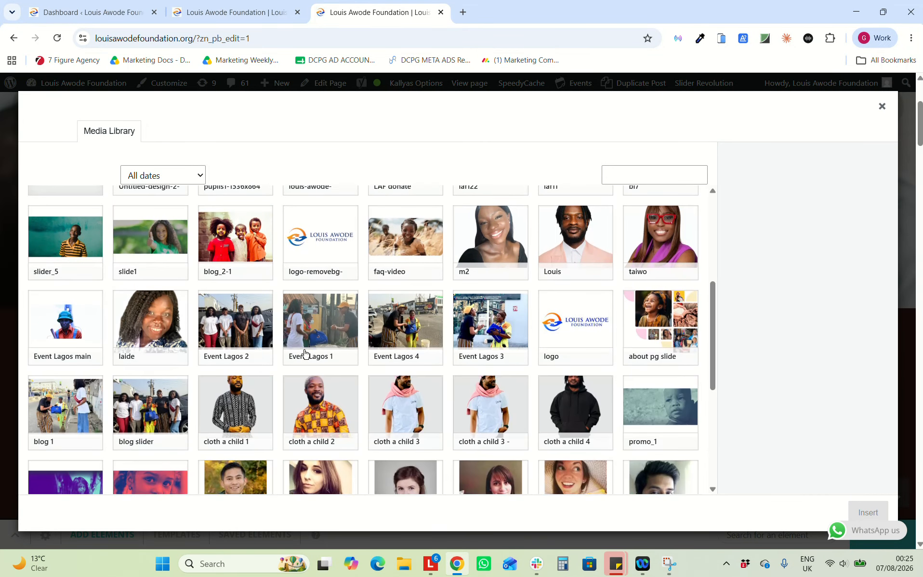
pyautogui.scroll(5, 304, 353)
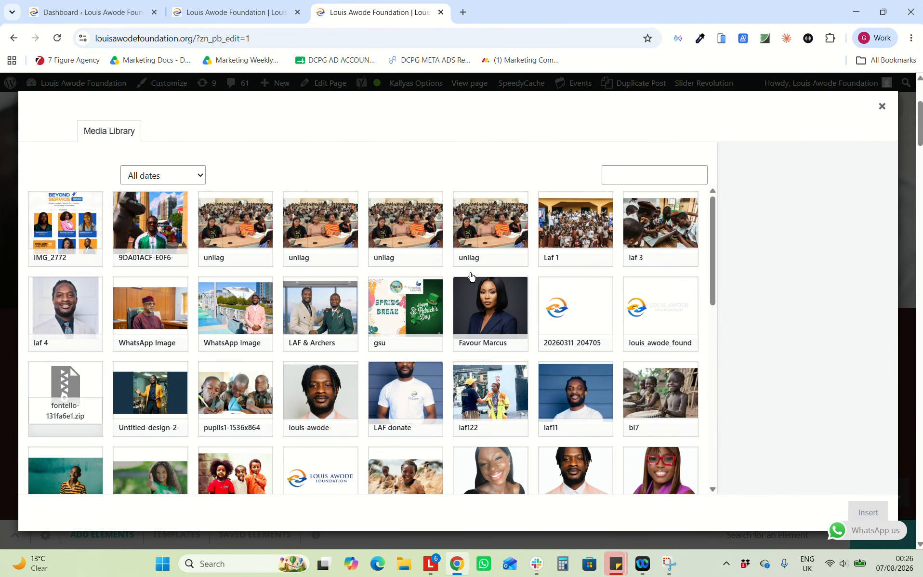
pyautogui.scroll(-3, 131, 374)
pyautogui.click(130, 374)
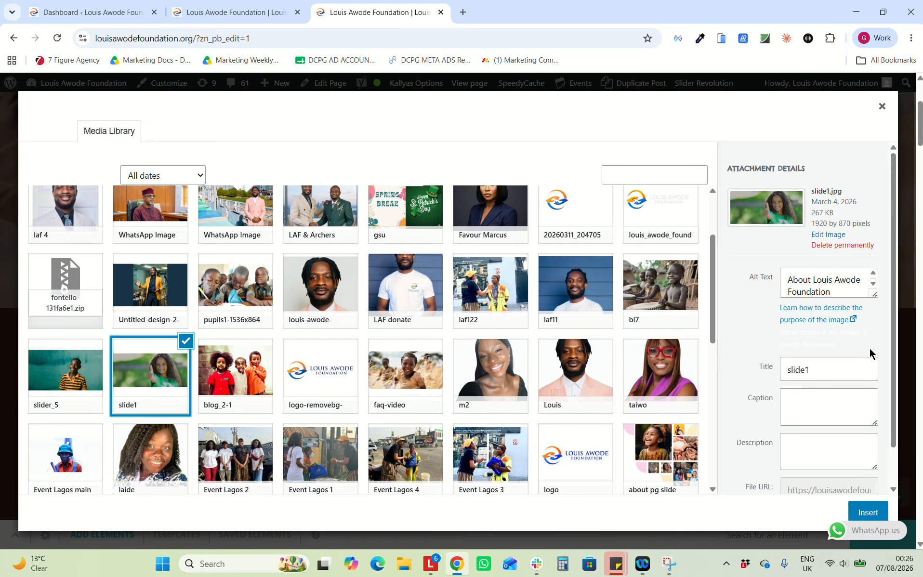
pyautogui.scroll(-1, 869, 353)
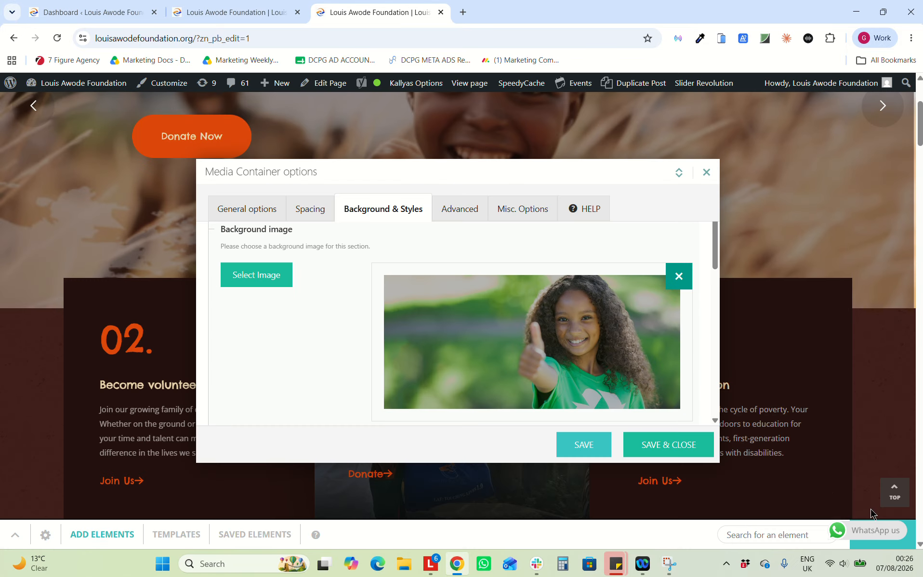
# Insert slide1 as the Donate media container background, save the options, and check the canvas
pyautogui.click(865, 512)
pyautogui.scroll(2, 571, 355)
pyautogui.click(666, 446)
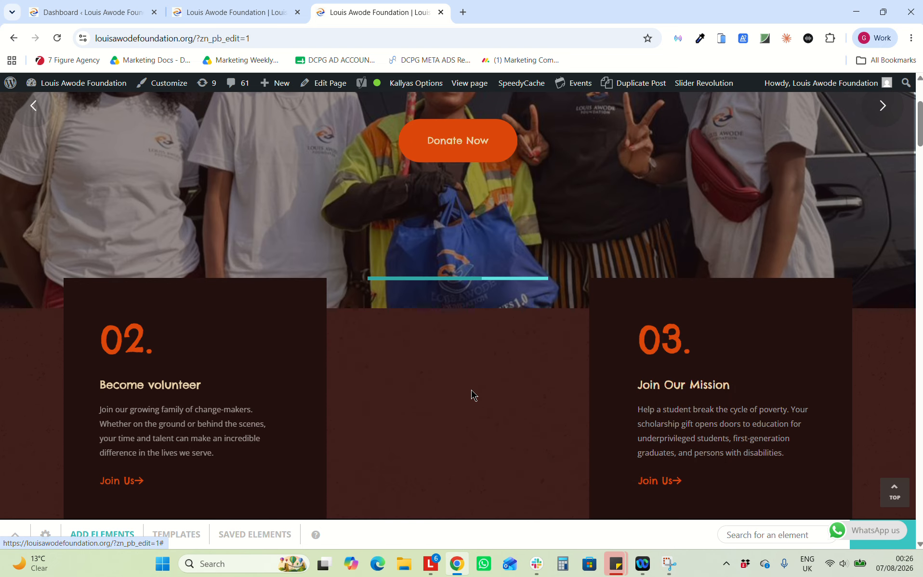
pyautogui.scroll(-1, 573, 345)
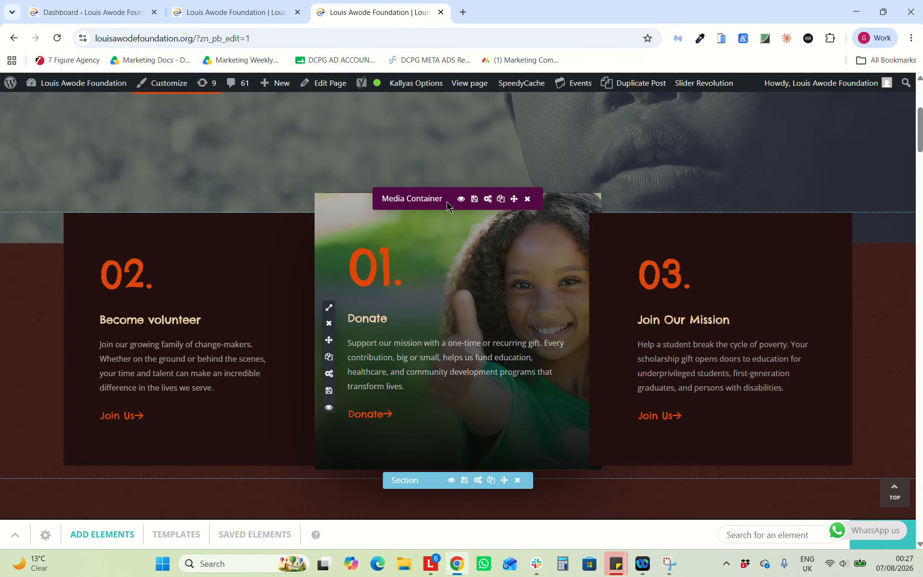
pyautogui.scroll(-5, 419, 320)
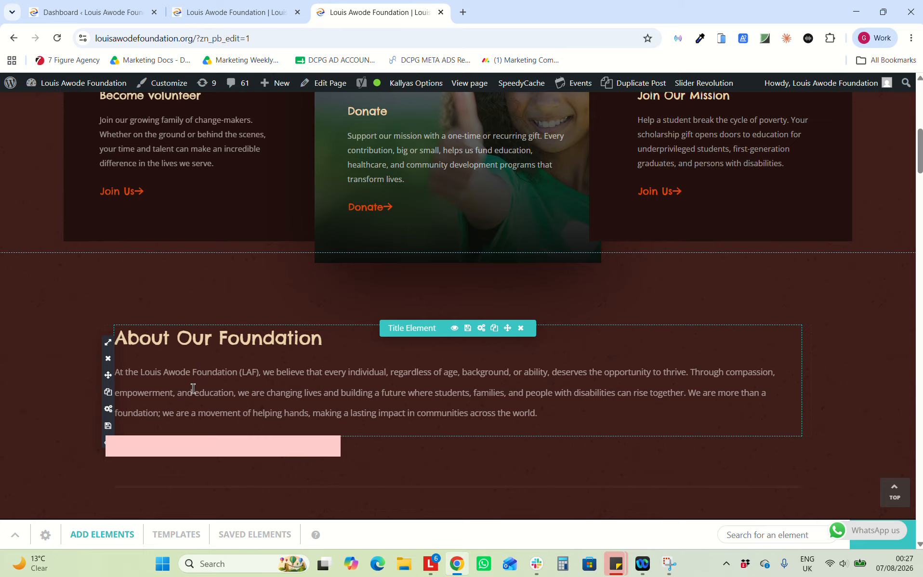
pyautogui.scroll(-2, 191, 389)
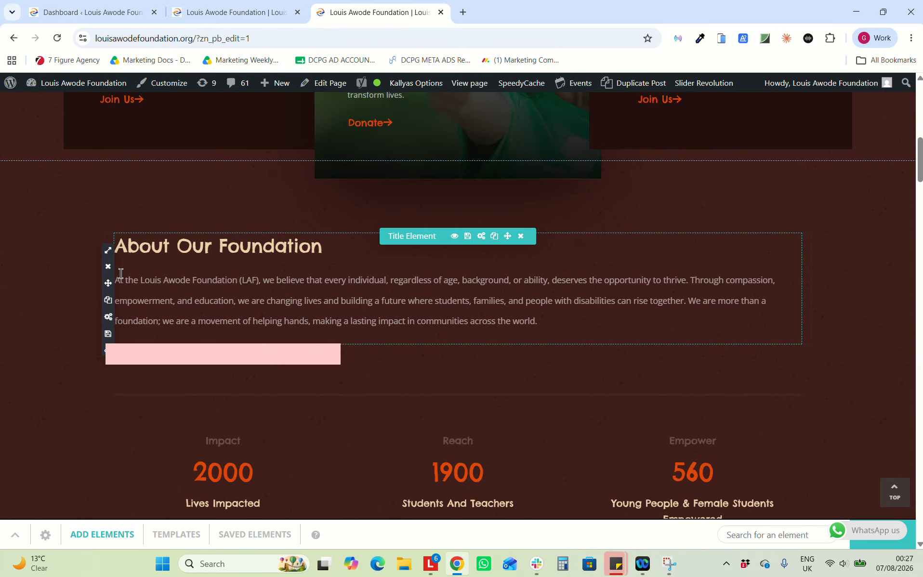
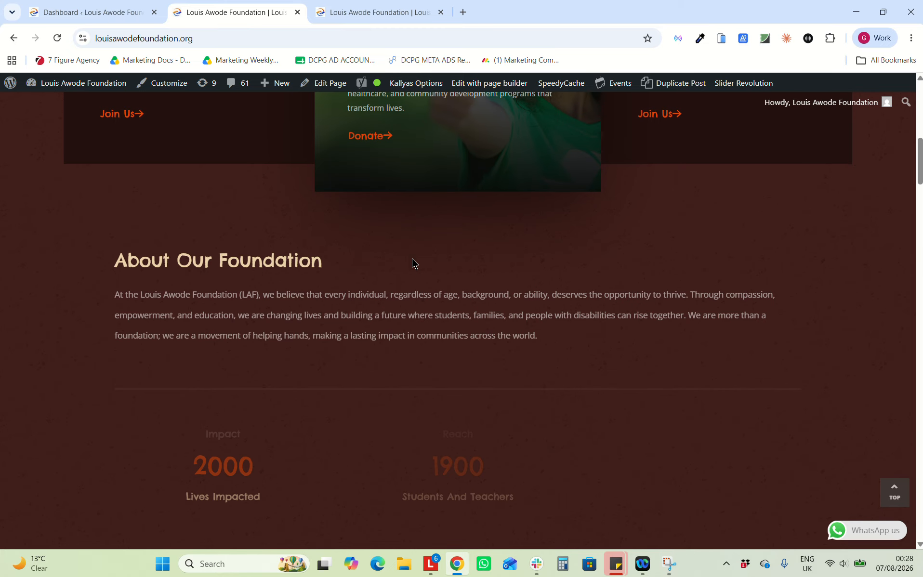
# Switch to the third browser tab showing the page in the Zion builder (?zn_pb_edit=1)
pyautogui.scroll(-3, 412, 263)
pyautogui.scroll(-2, 412, 262)
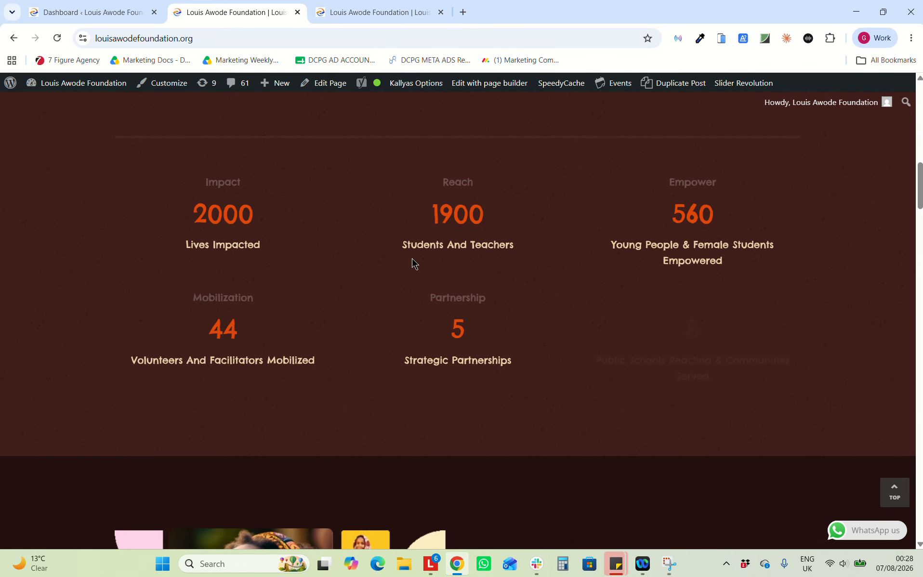
pyautogui.scroll(4, 412, 257)
pyautogui.click(353, 13)
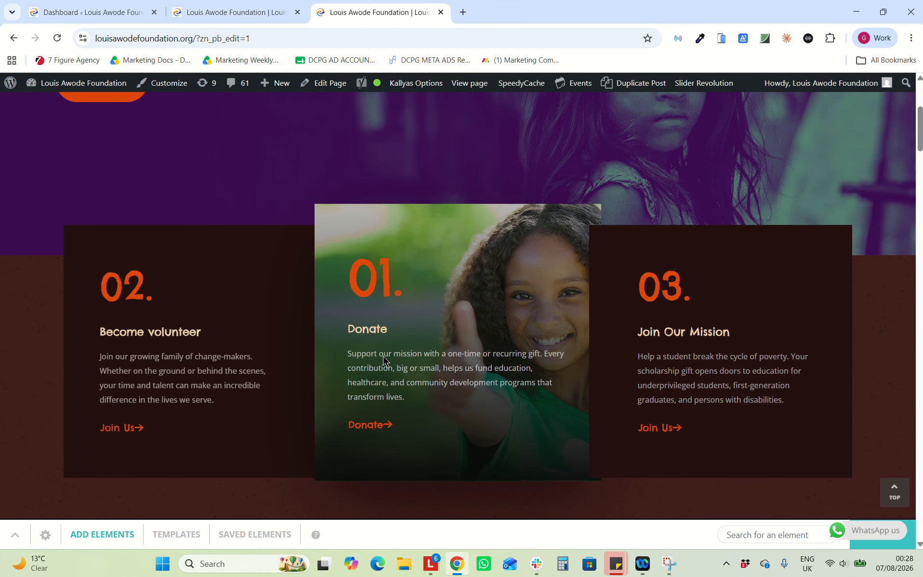
# Change the Impact counter's Number: TO from 2000 to 2500 and save the element
pyautogui.scroll(-1, 383, 362)
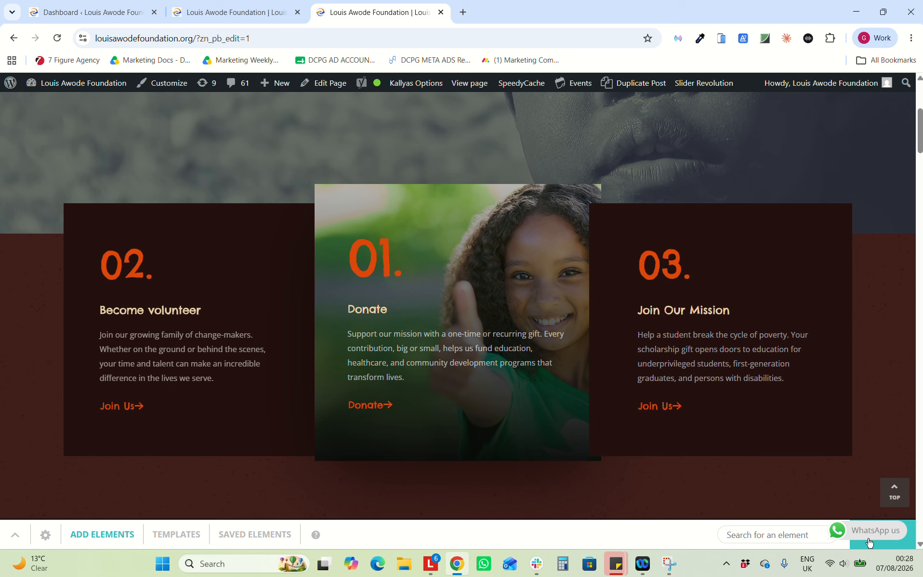
pyautogui.scroll(-8, 608, 369)
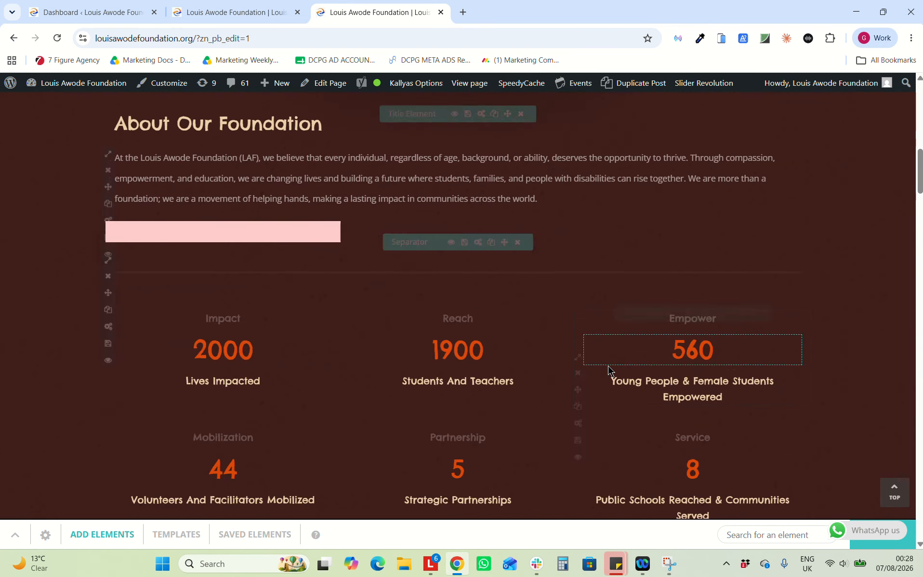
pyautogui.scroll(-2, 607, 365)
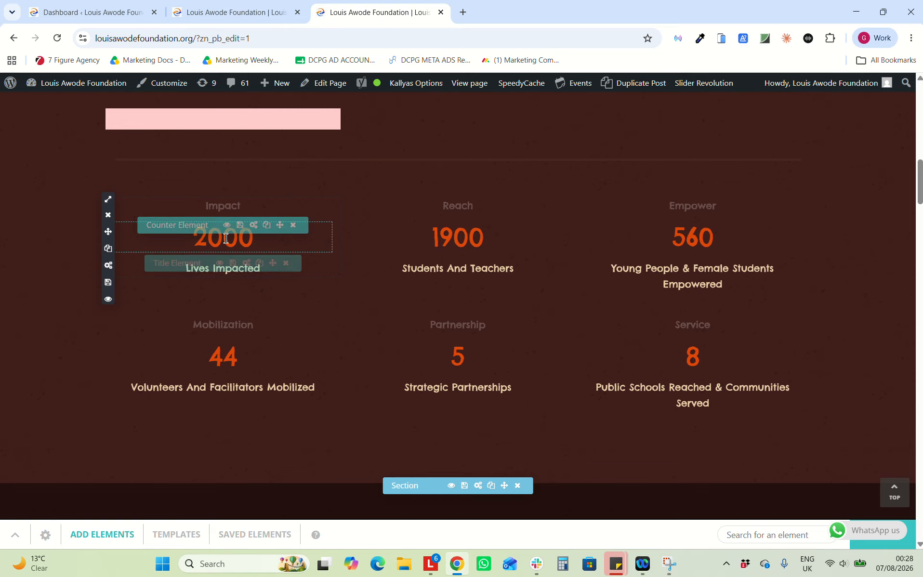
pyautogui.click(254, 226)
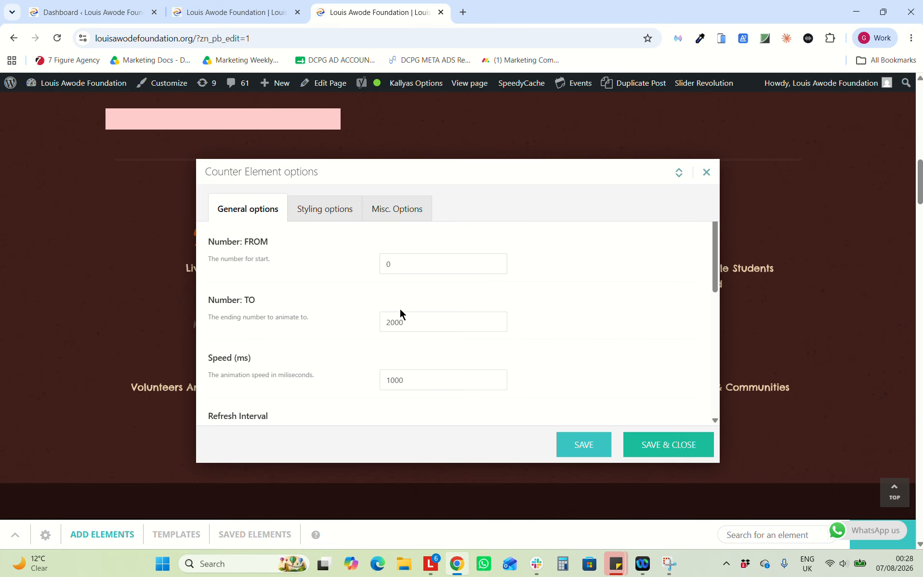
pyautogui.doubleClick(395, 323)
pyautogui.write('25')
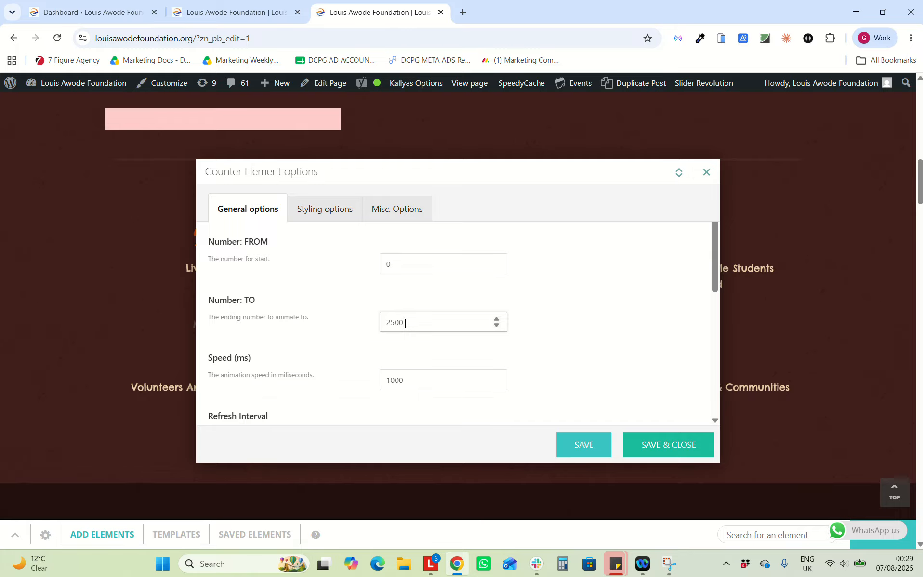
pyautogui.write('00')
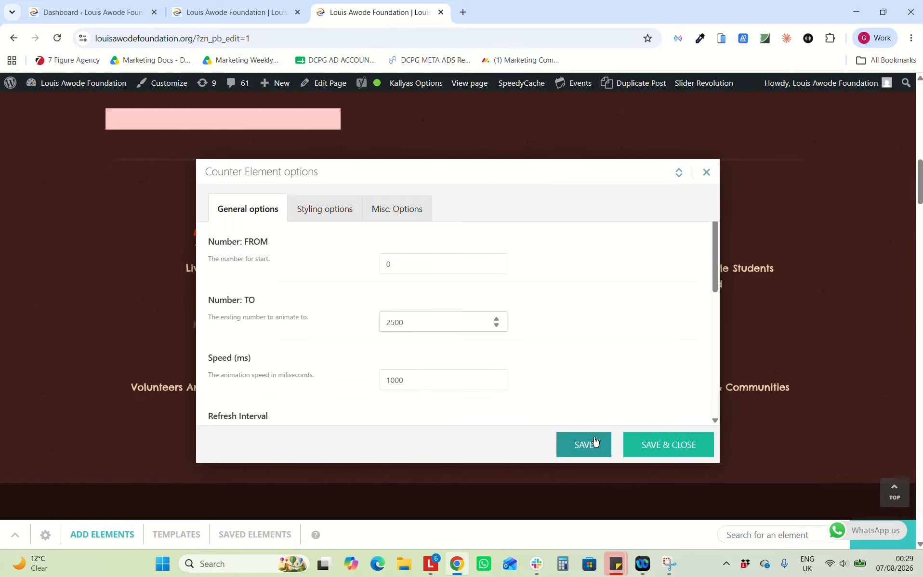
pyautogui.click(664, 447)
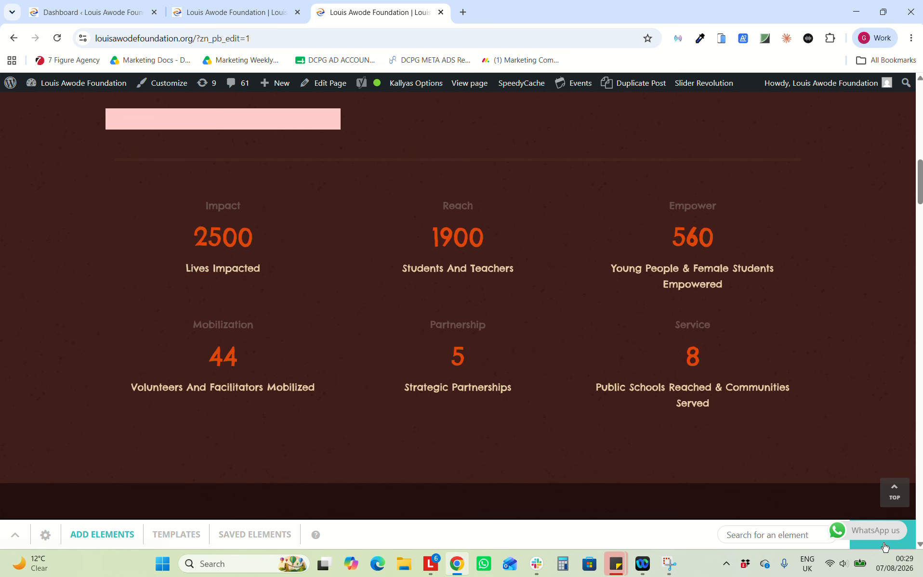
# Check the reloaded live homepage, then publish the page from the builder
pyautogui.click(208, 5)
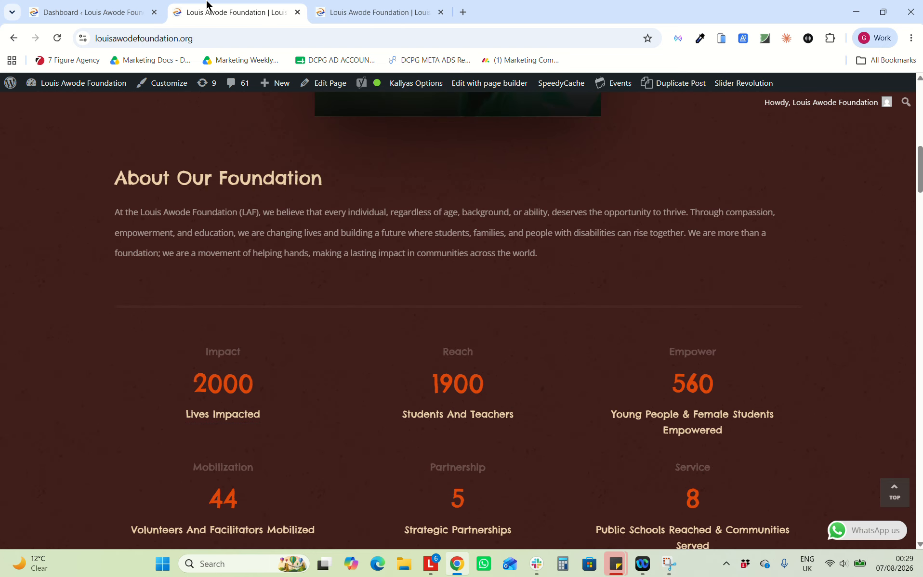
pyautogui.click(57, 38)
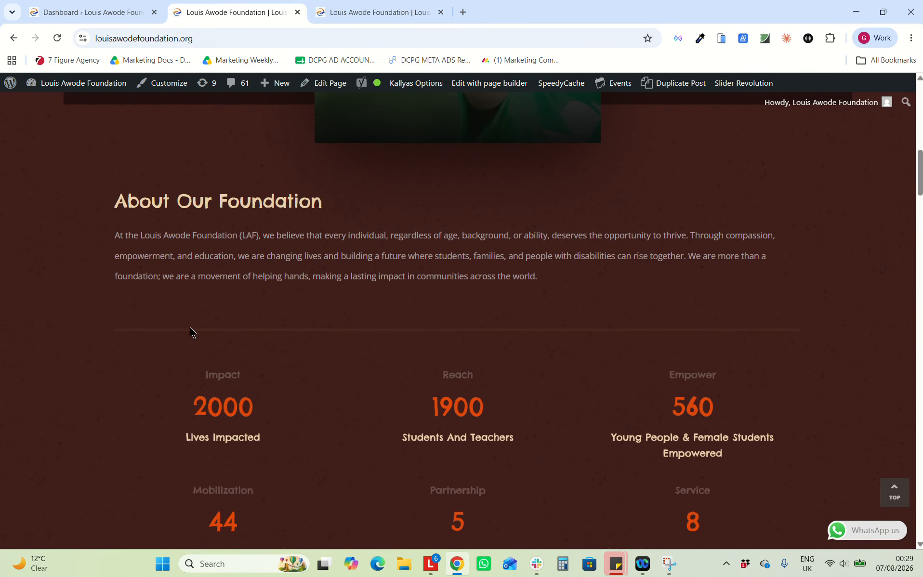
pyautogui.click(351, 6)
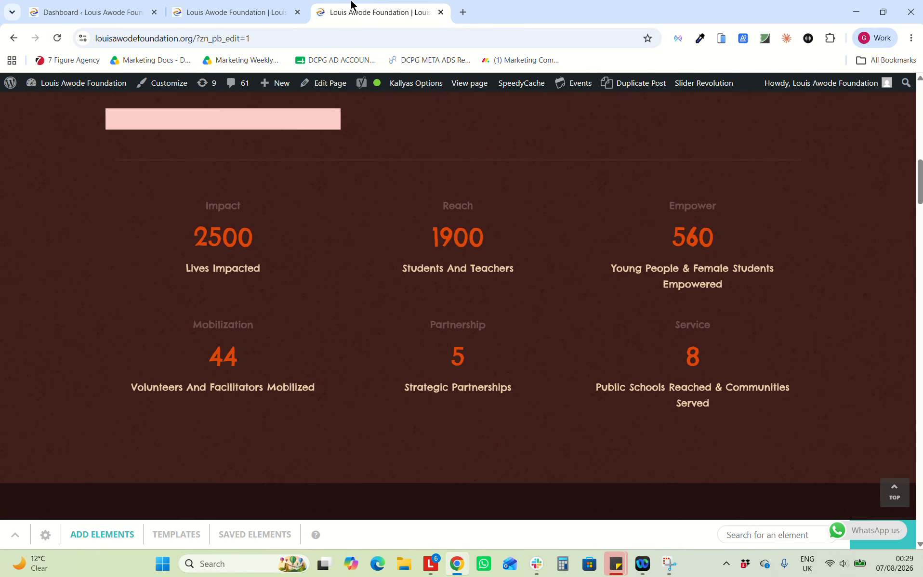
pyautogui.click(868, 544)
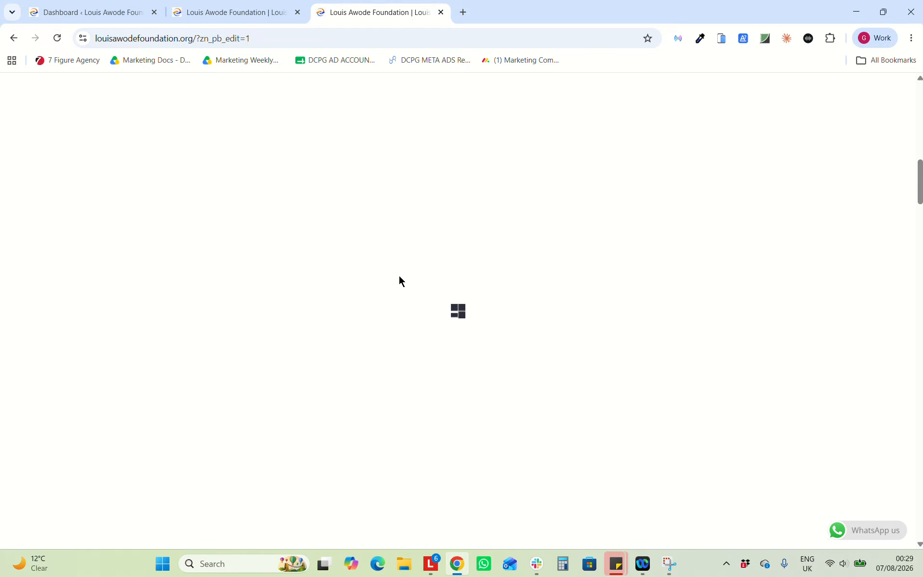
pyautogui.scroll(-7, 253, 333)
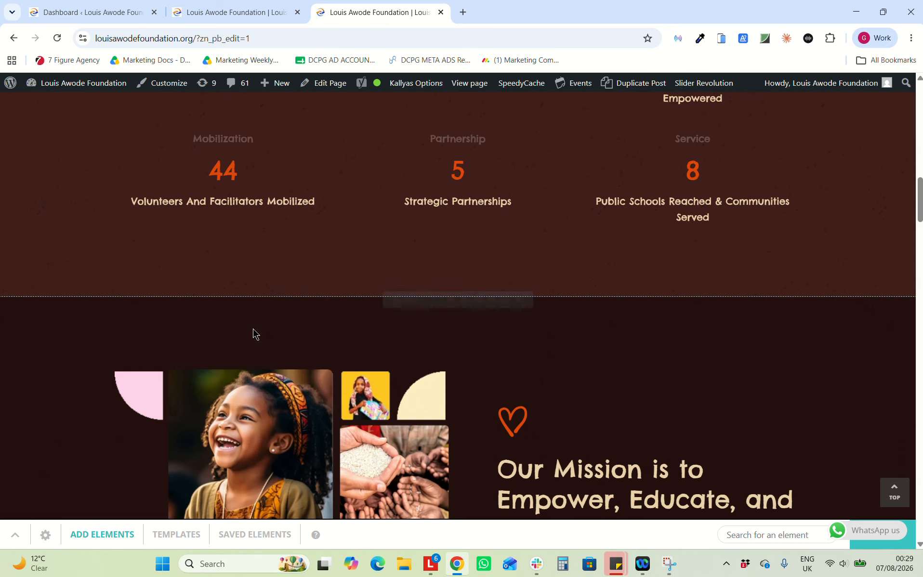
pyautogui.click(302, 214)
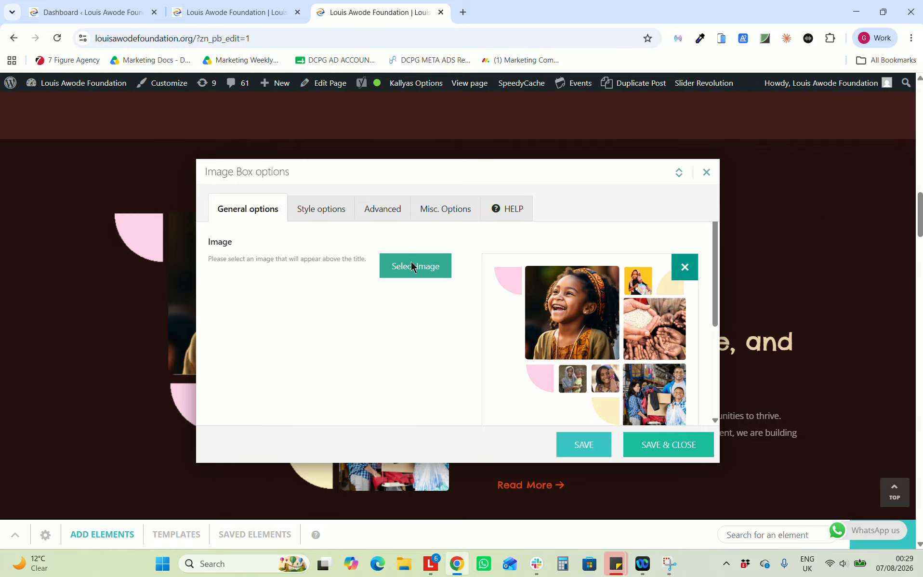
# Insert the LAF donate photo from the Media Library into the mission image box
pyautogui.click(412, 266)
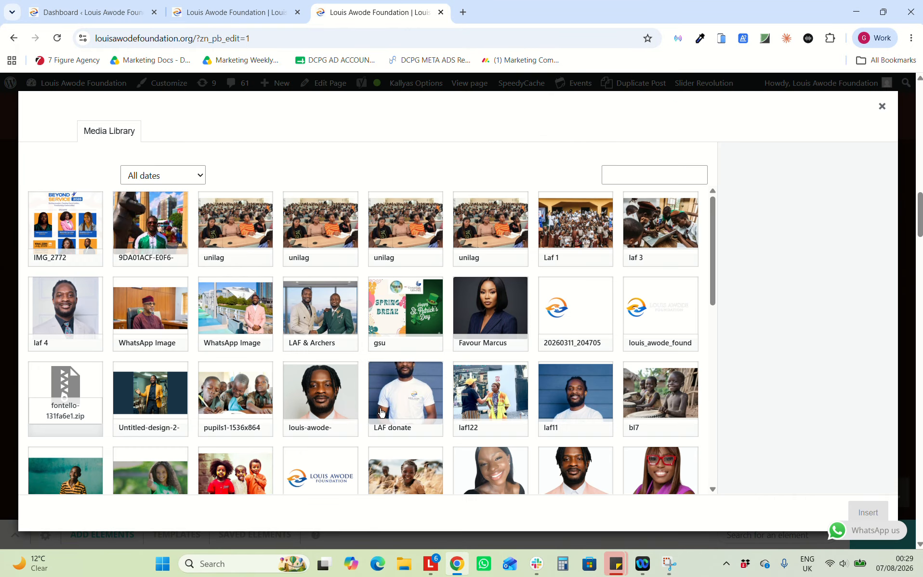
pyautogui.scroll(-3, 530, 409)
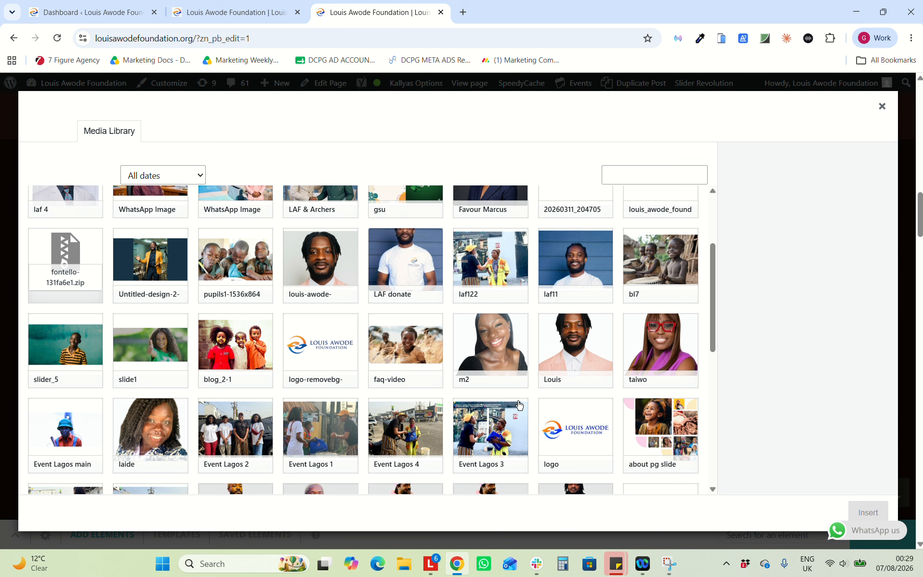
pyautogui.scroll(-8, 400, 361)
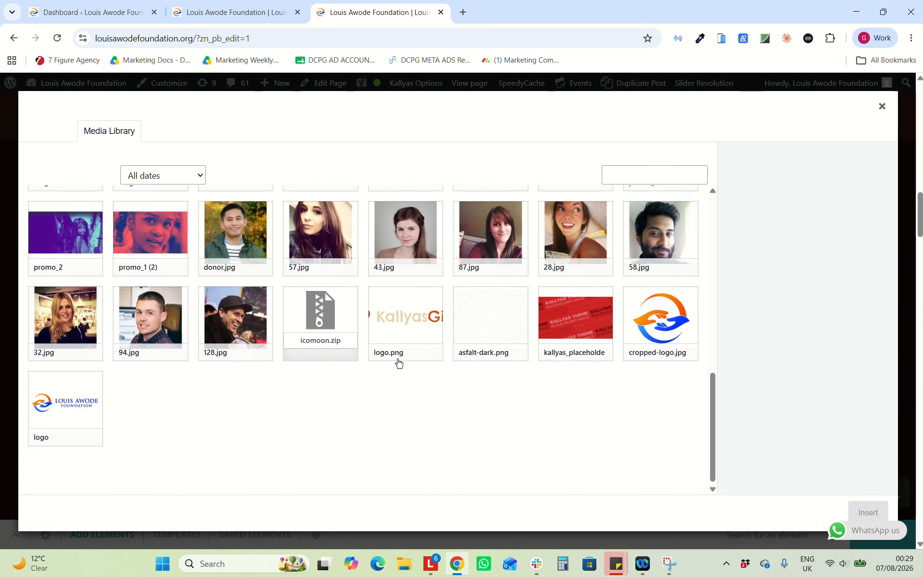
pyautogui.scroll(8, 398, 362)
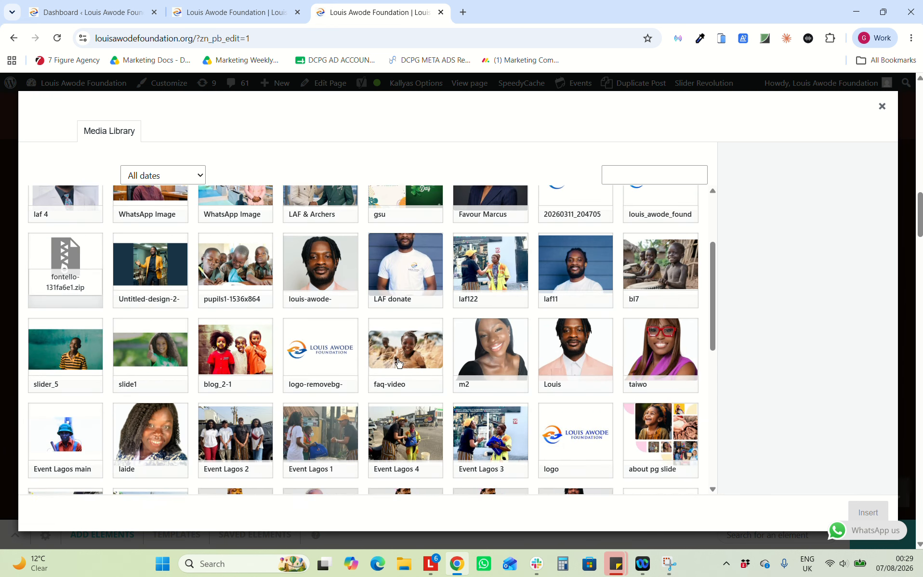
pyautogui.scroll(3, 398, 362)
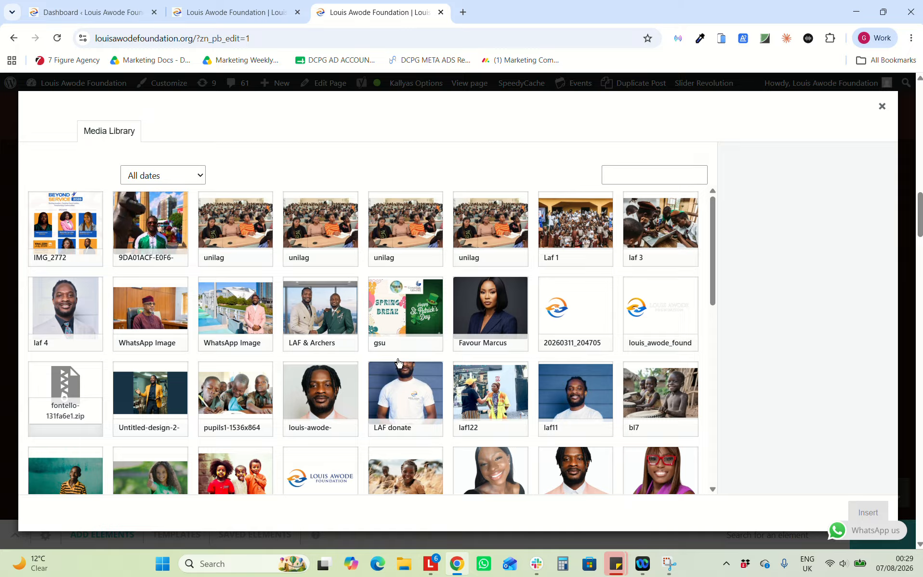
pyautogui.scroll(-10, 398, 362)
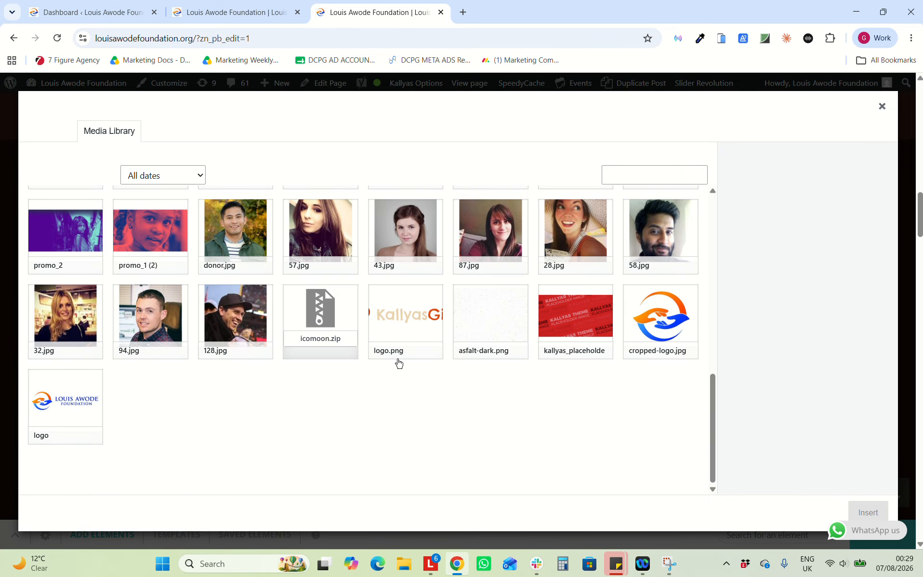
pyautogui.scroll(4, 398, 363)
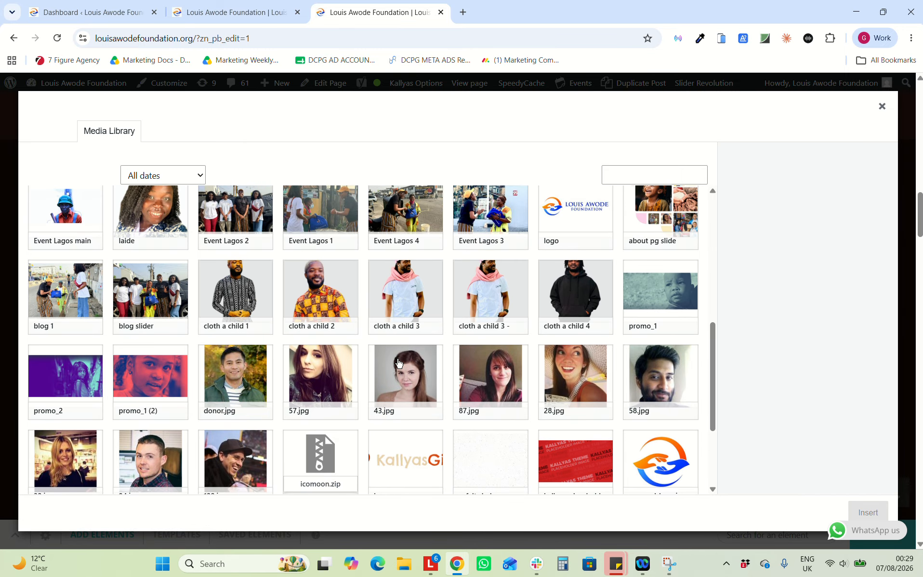
pyautogui.scroll(2, 398, 362)
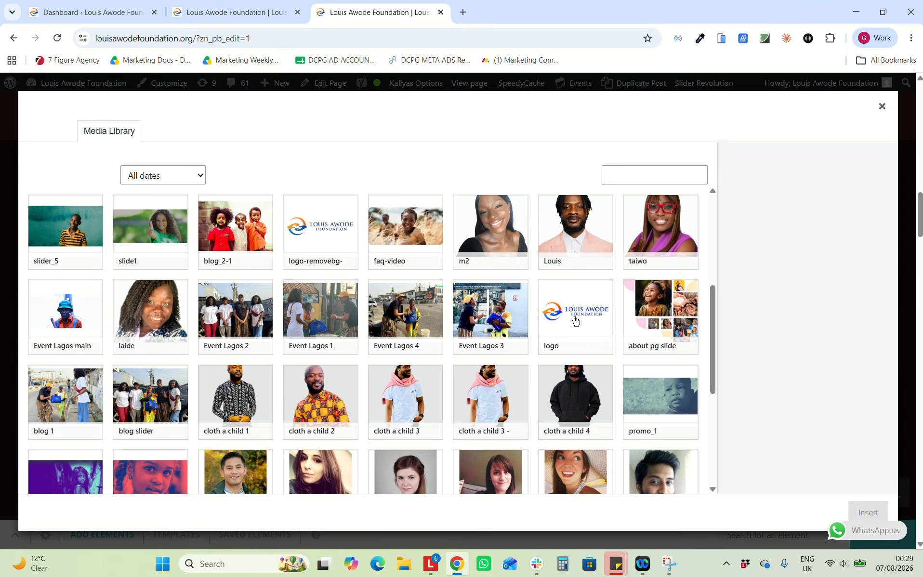
pyautogui.scroll(1, 548, 295)
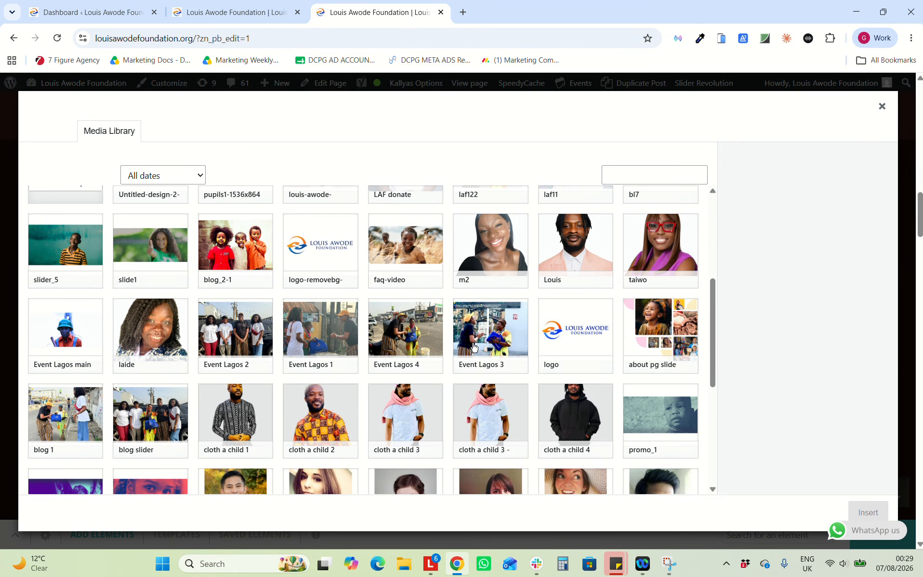
pyautogui.scroll(1, 355, 338)
pyautogui.scroll(5, 355, 338)
pyautogui.click(660, 230)
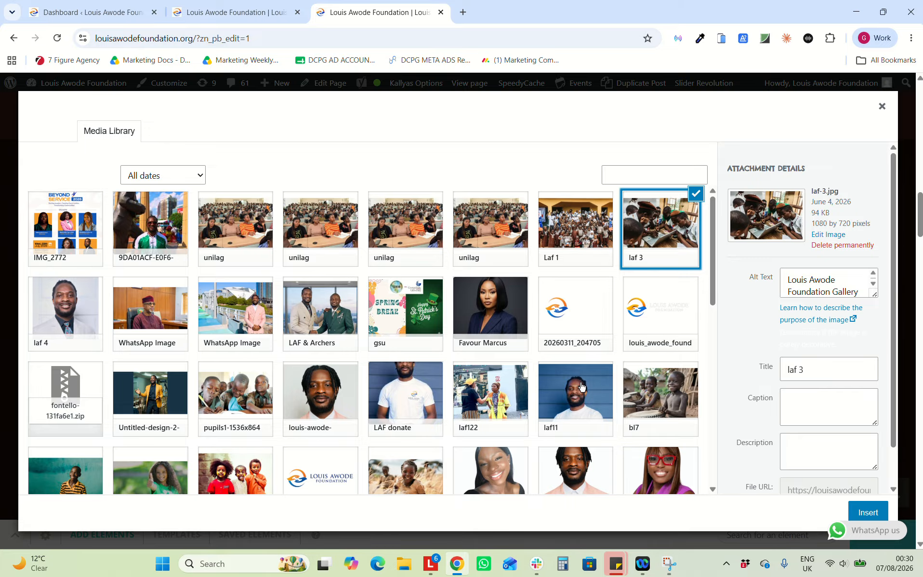
pyautogui.click(235, 384)
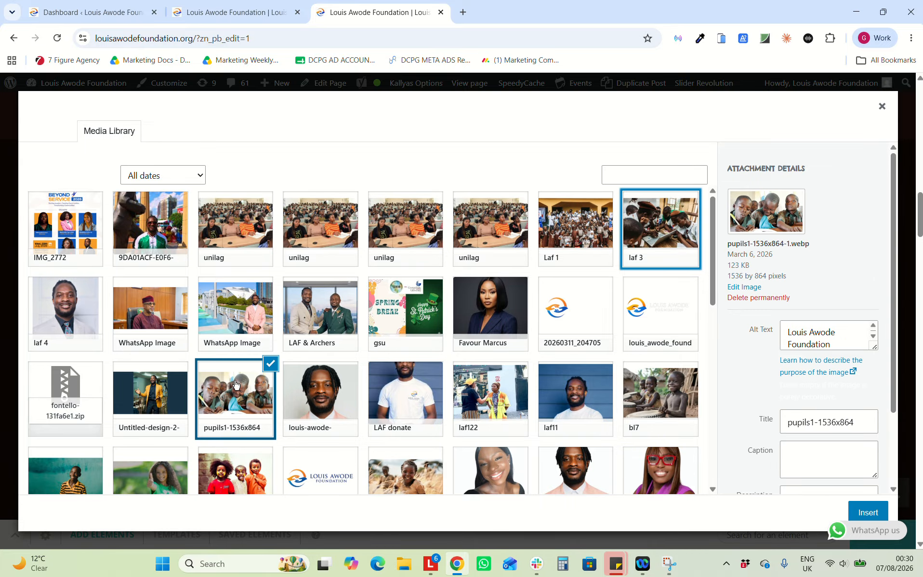
pyautogui.click(410, 410)
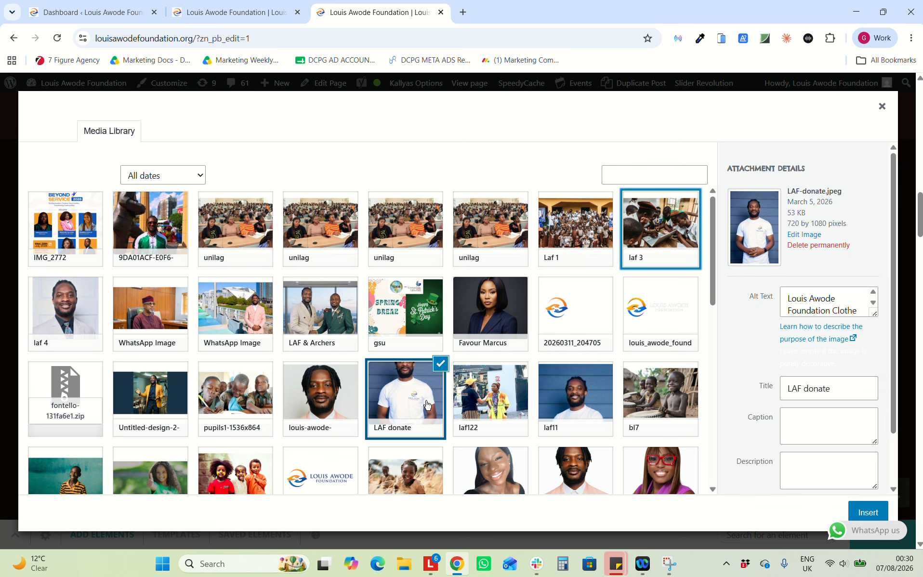
pyautogui.scroll(-2, 530, 453)
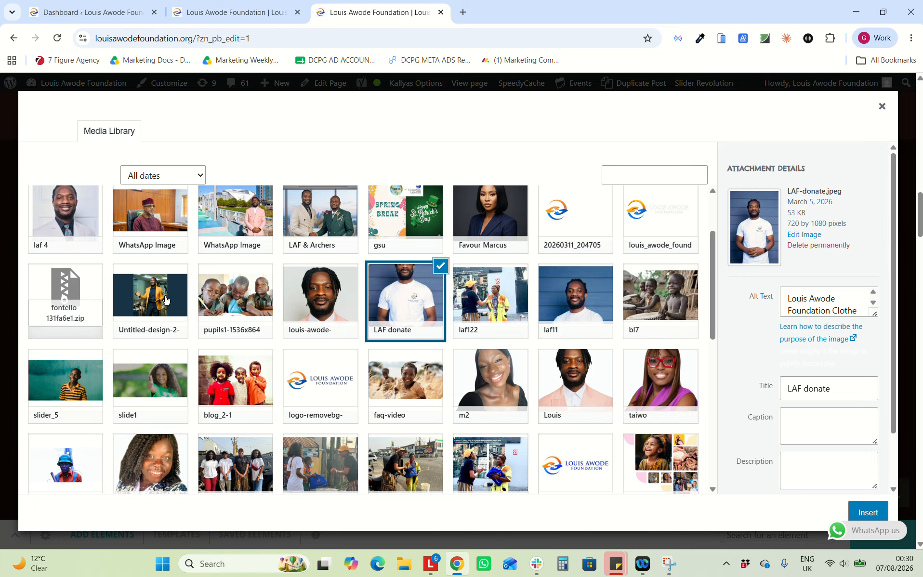
pyautogui.click(861, 515)
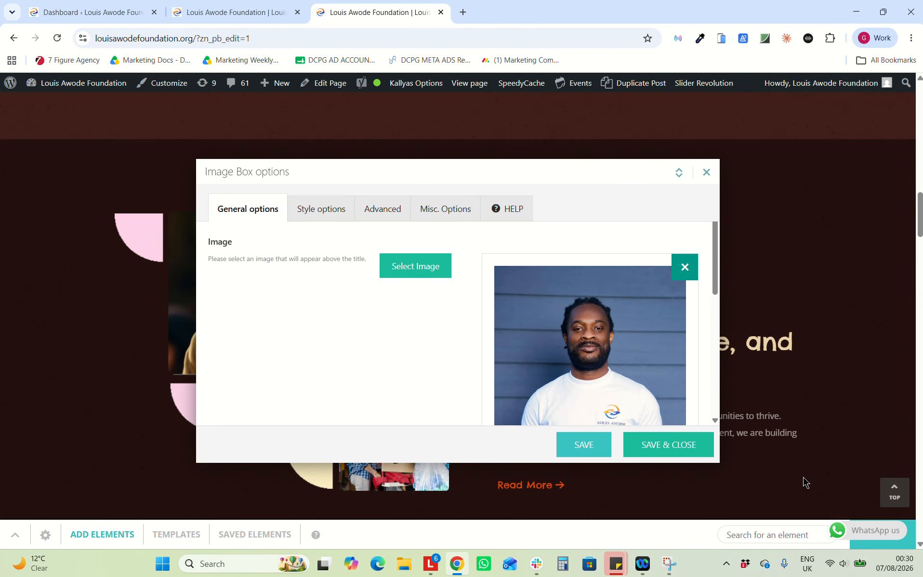
# Save the Image Box options and go back to the live site tab
pyautogui.click(676, 450)
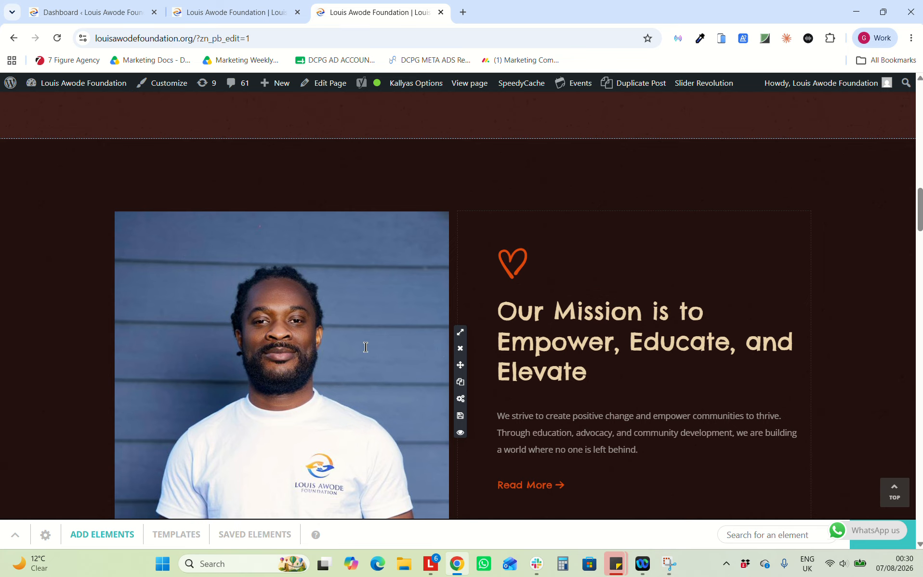
pyautogui.scroll(-1, 361, 353)
pyautogui.scroll(-1, 359, 350)
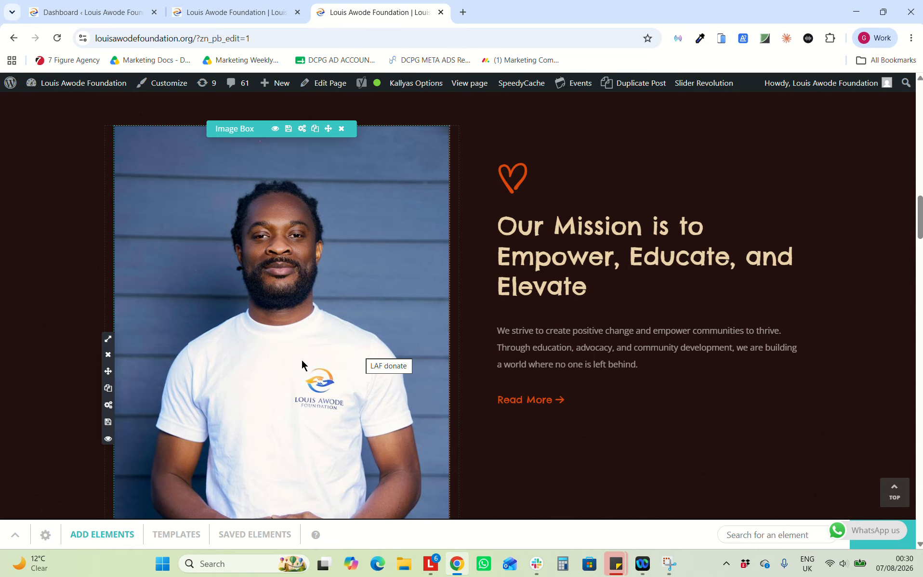
pyautogui.scroll(-3, 301, 361)
pyautogui.scroll(-4, 348, 287)
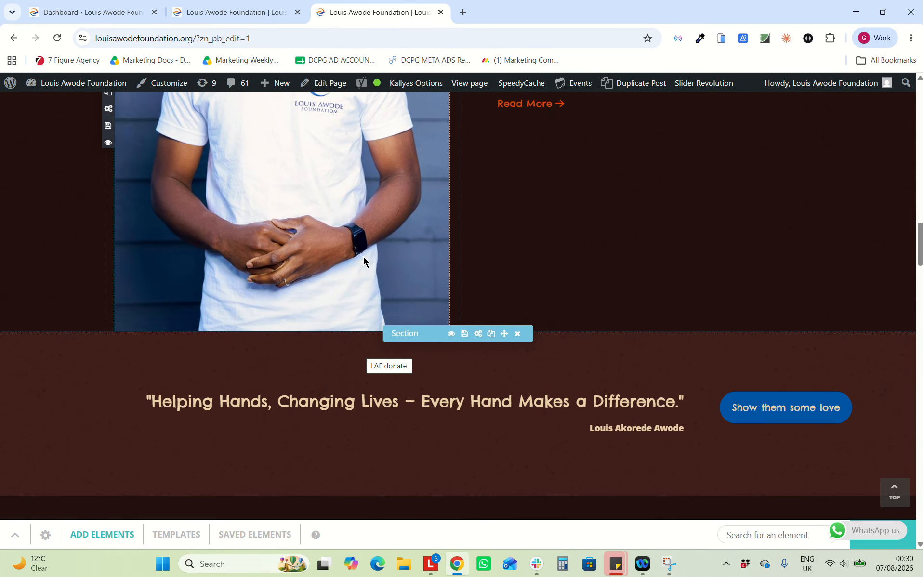
pyautogui.scroll(7, 406, 198)
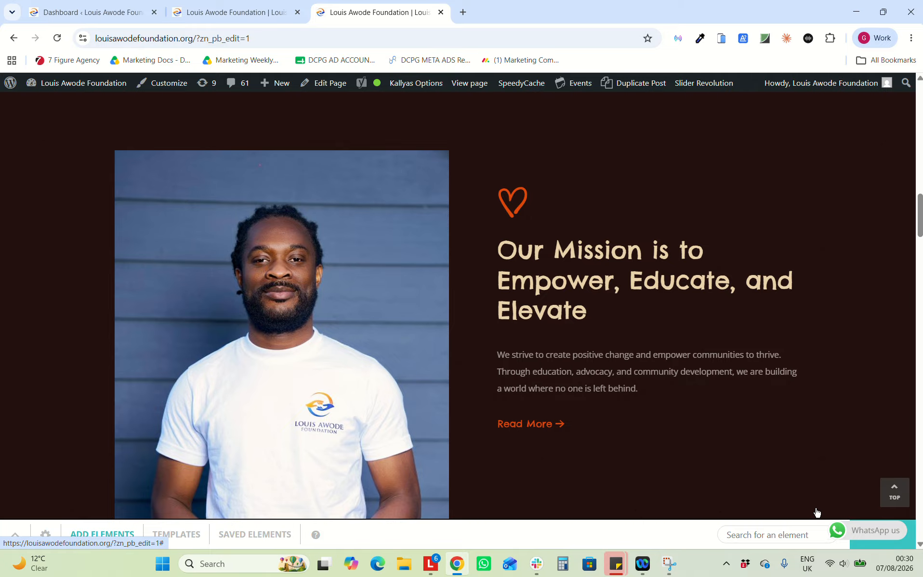
pyautogui.click(212, 11)
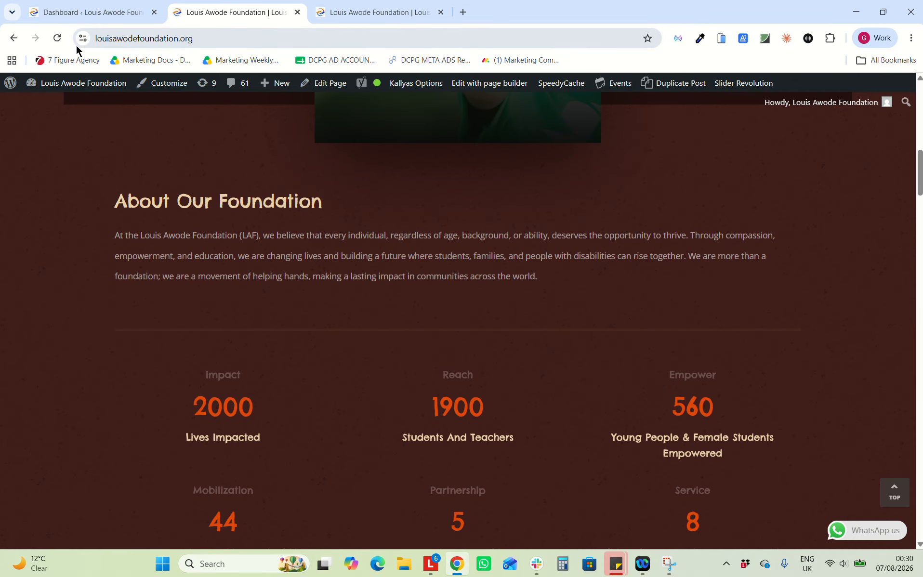
# Reload the live homepage to check the mission section, then return to the builder
pyautogui.click(56, 38)
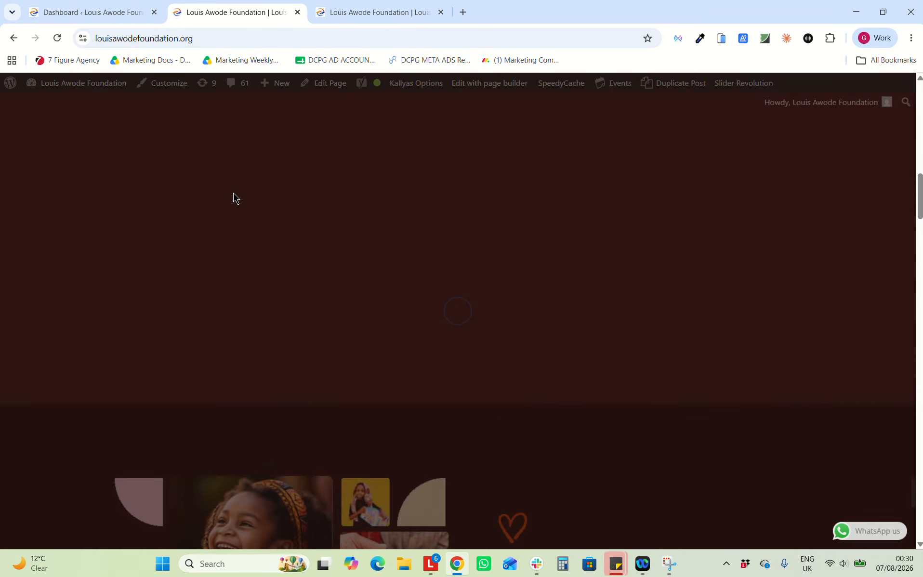
pyautogui.scroll(-5, 297, 363)
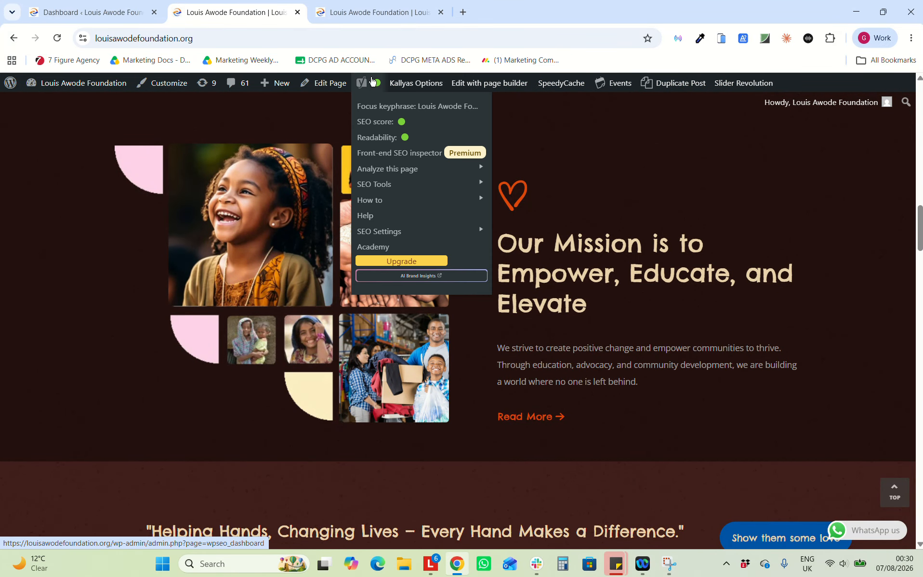
pyautogui.click(344, 11)
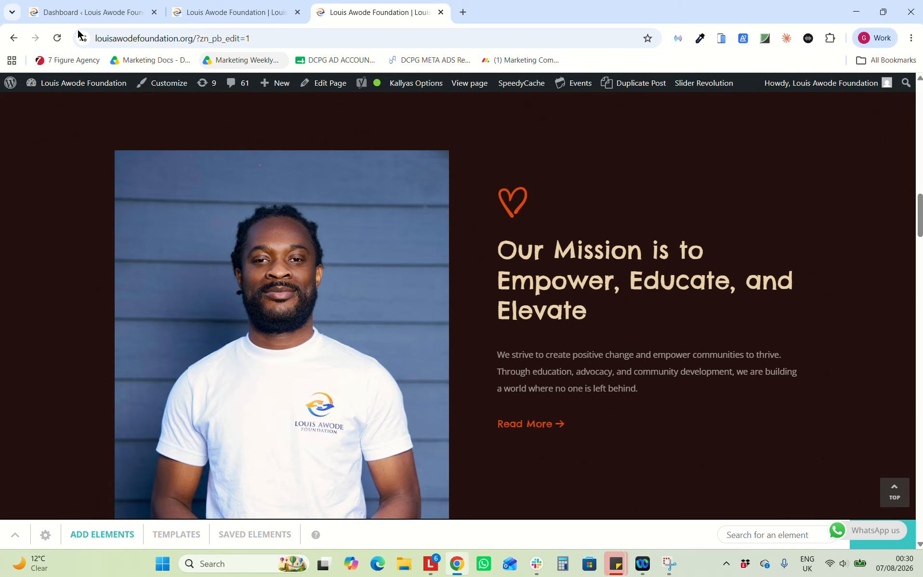
# Reload the builder without saving, then scroll down to the What We Do focus-area boxes
pyautogui.click(57, 38)
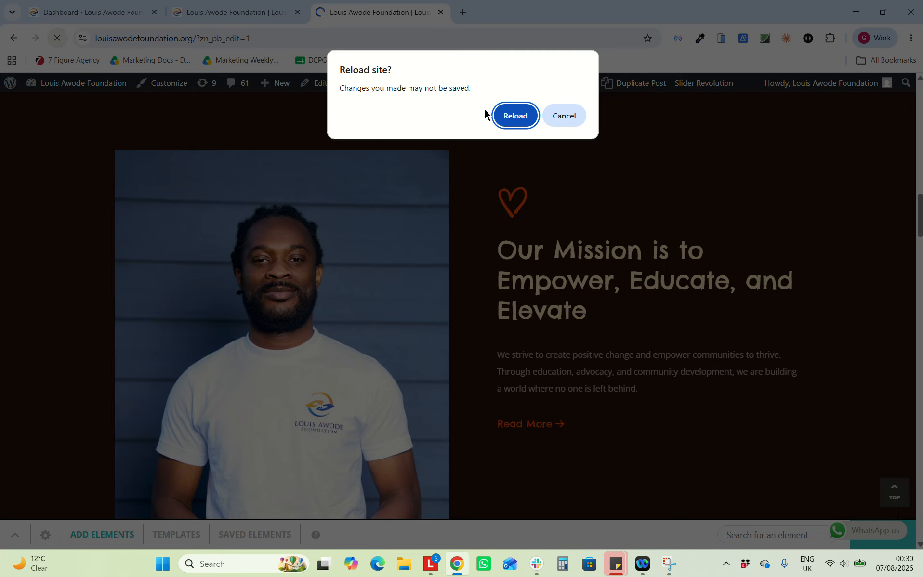
pyautogui.click(503, 115)
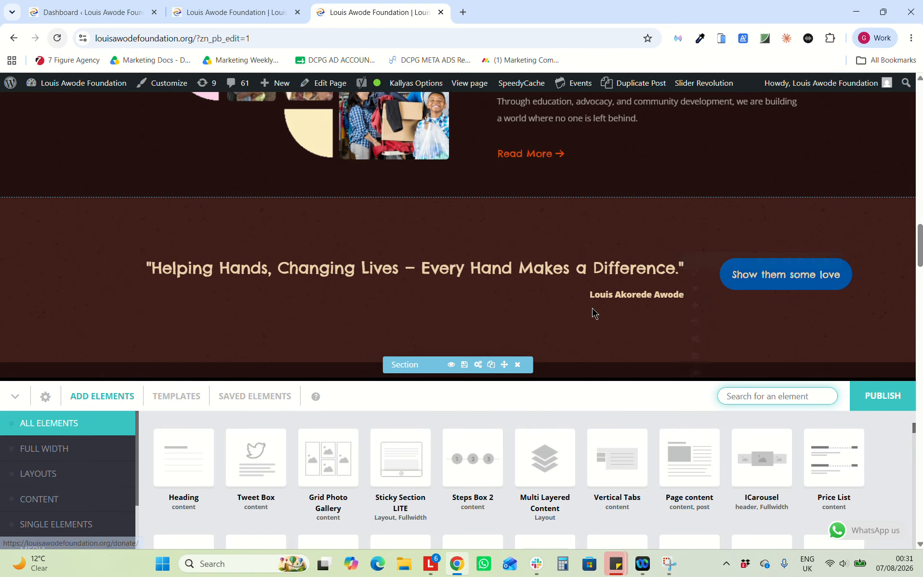
pyautogui.scroll(-3, 704, 314)
pyautogui.scroll(-3, 704, 314)
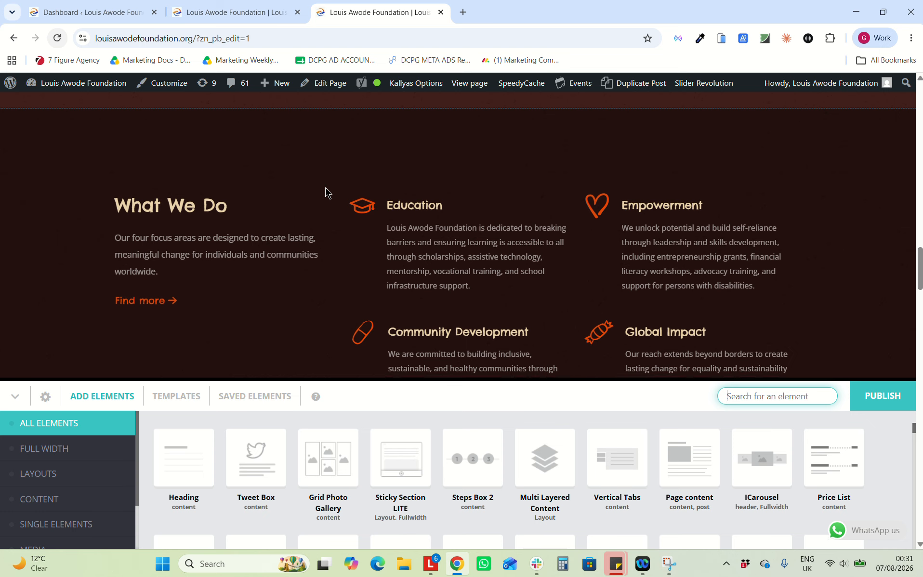
pyautogui.scroll(-2, 325, 193)
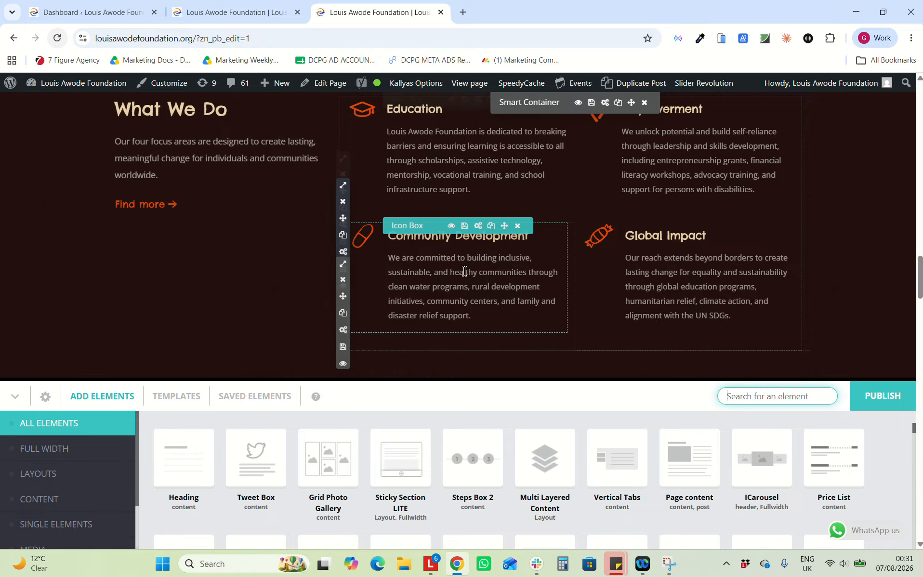
pyautogui.scroll(2, 464, 270)
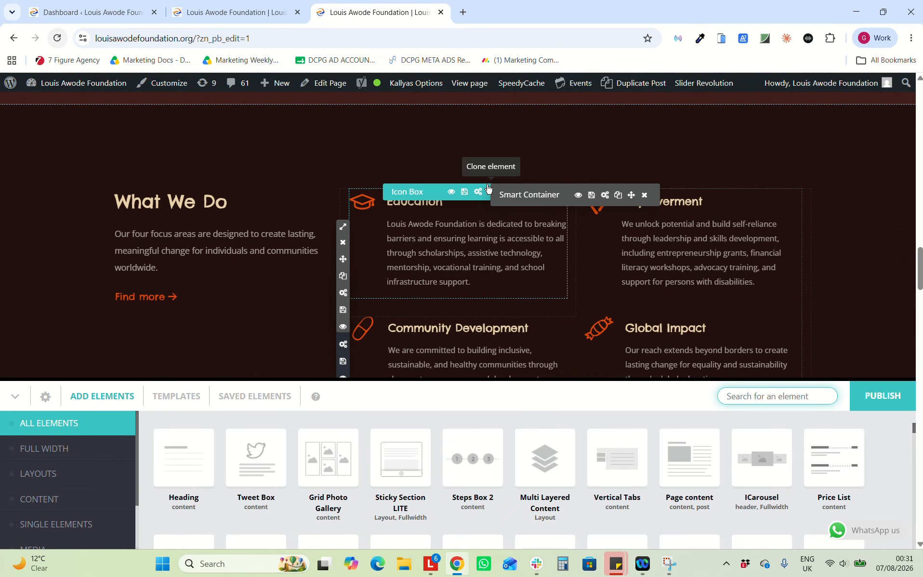
pyautogui.click(478, 192)
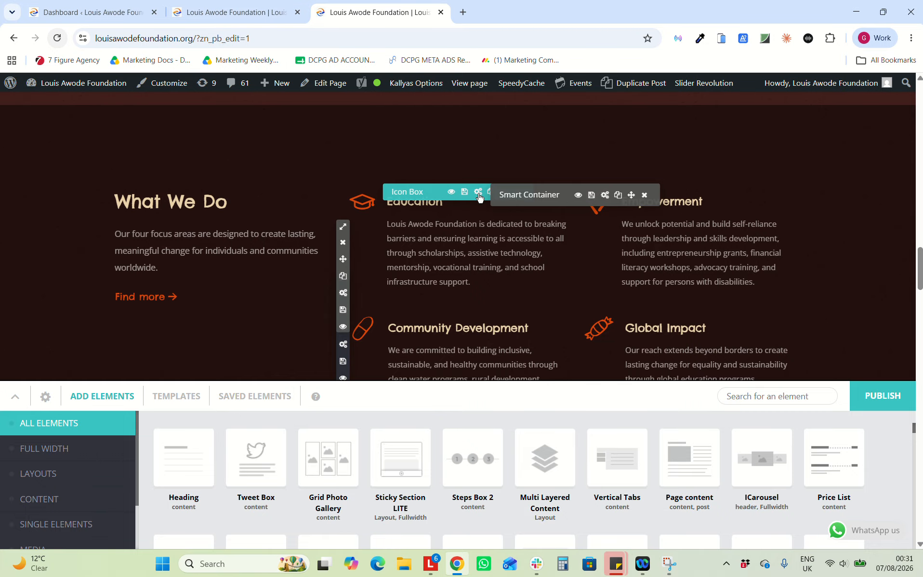
pyautogui.scroll(-1, 433, 329)
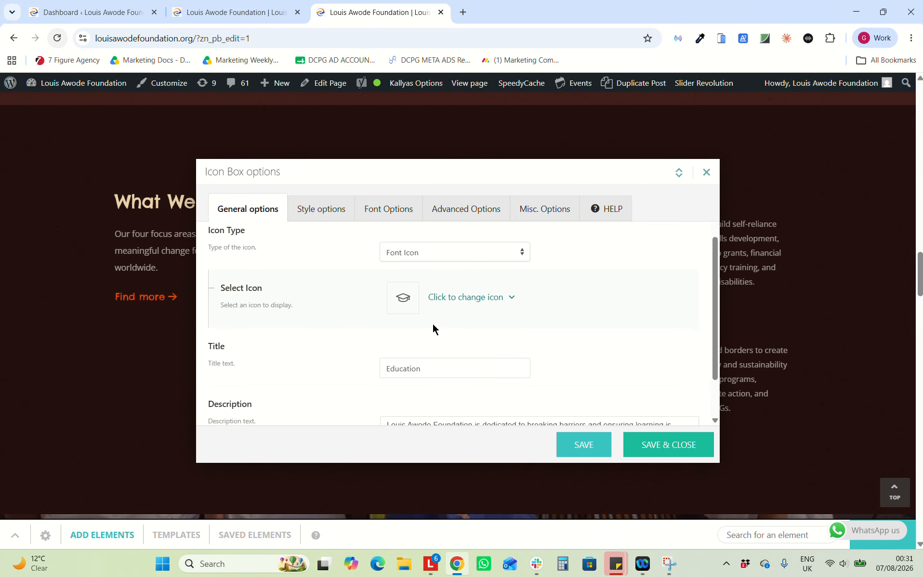
pyautogui.scroll(-1, 407, 278)
pyautogui.scroll(-1, 398, 368)
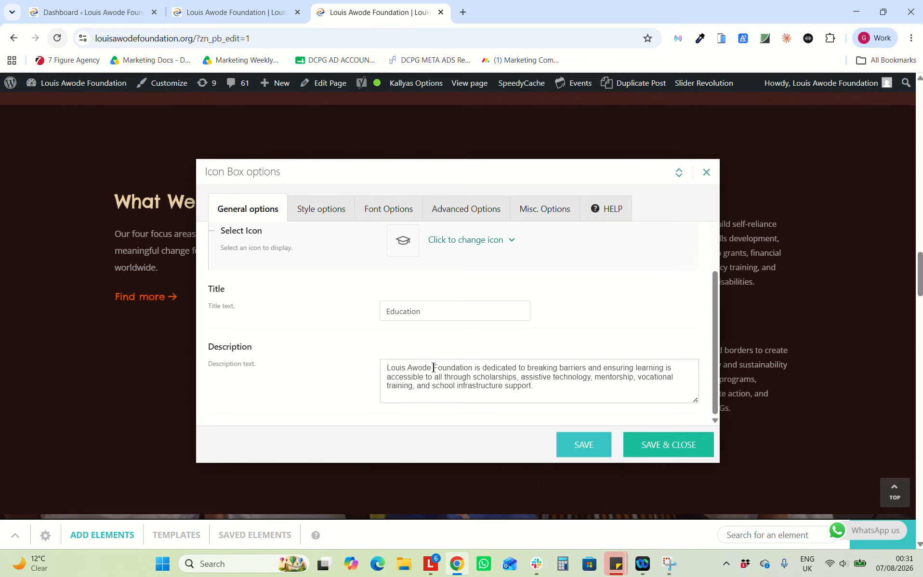
pyautogui.click(706, 173)
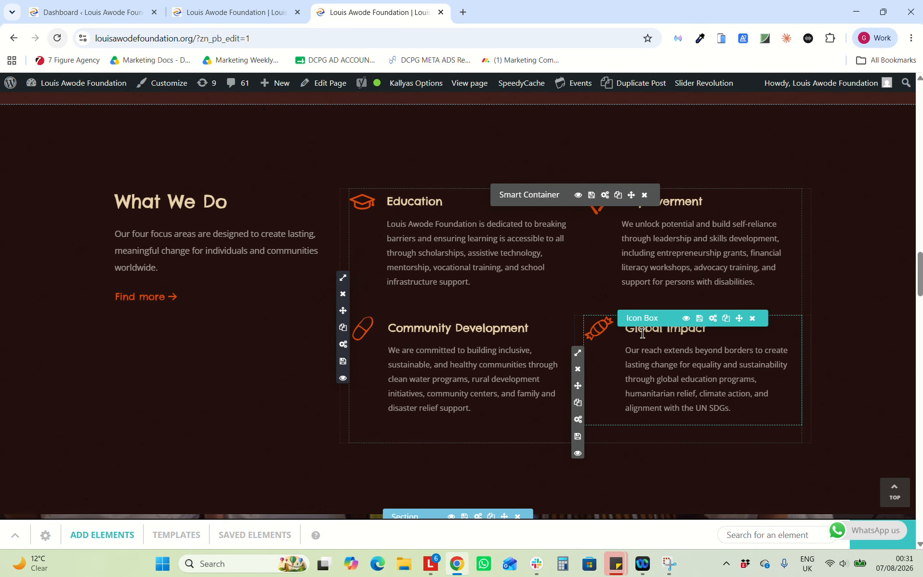
pyautogui.scroll(-8, 643, 333)
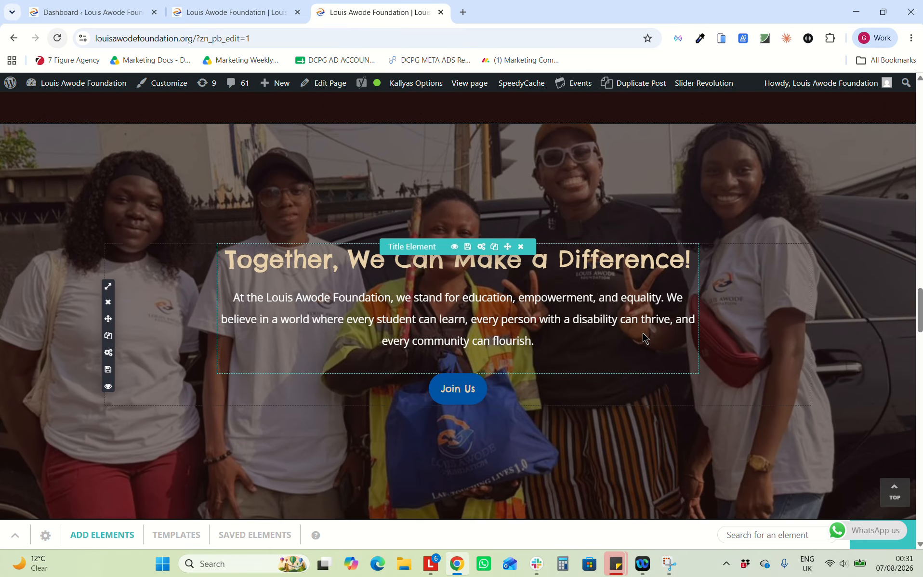
pyautogui.scroll(2, 400, 245)
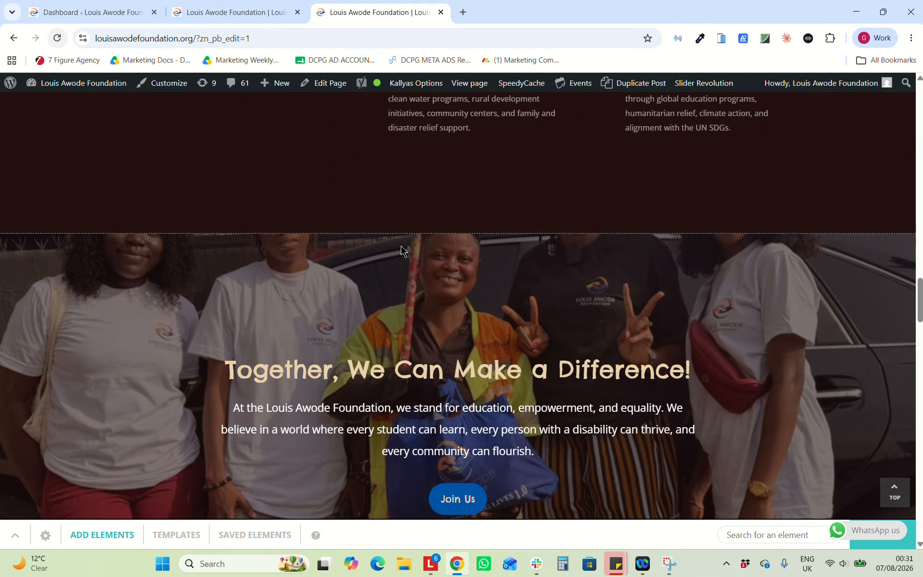
pyautogui.scroll(-2, 401, 245)
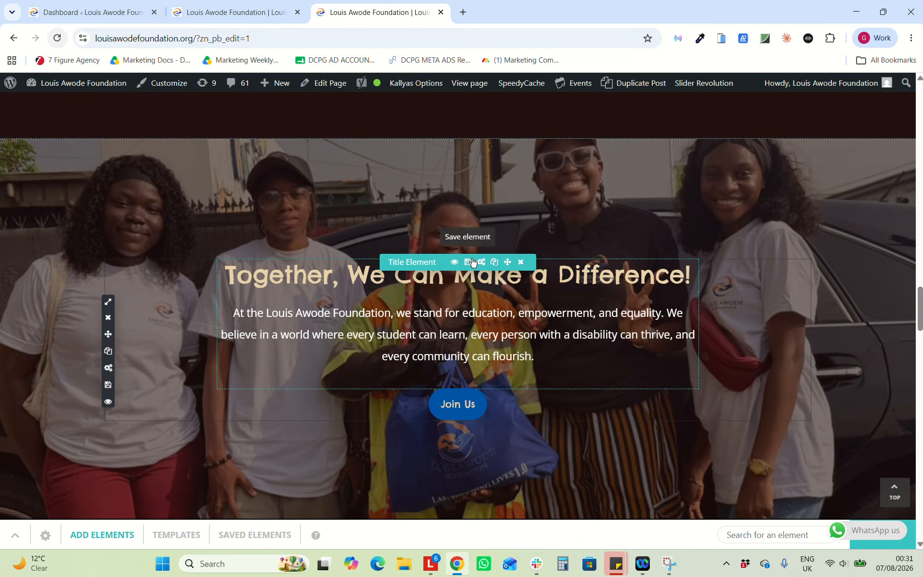
pyautogui.scroll(-3, 368, 338)
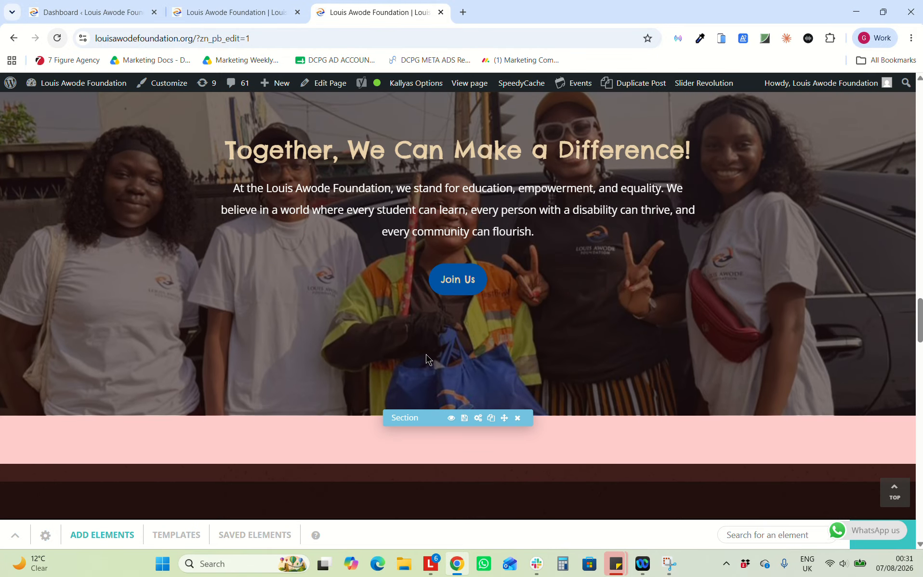
pyautogui.scroll(4, 680, 300)
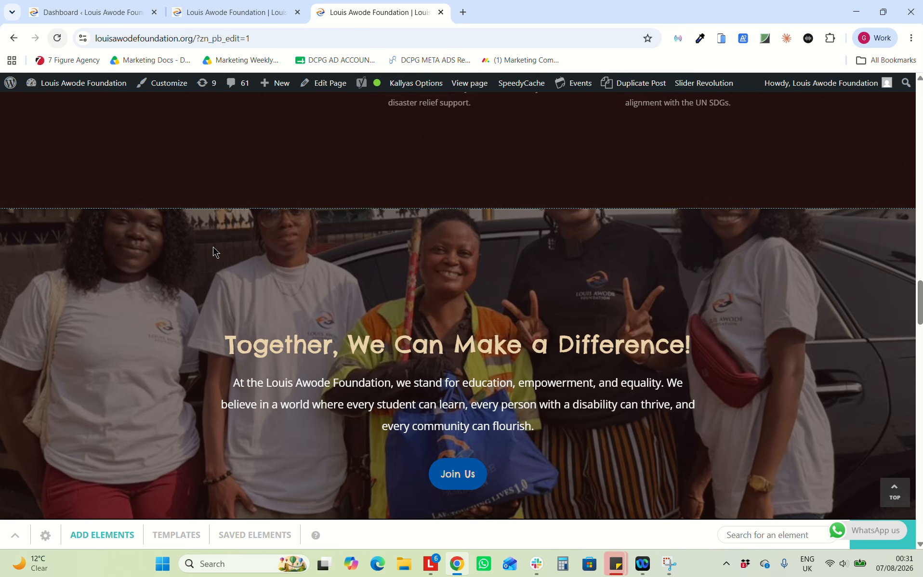
pyautogui.scroll(-2, 213, 247)
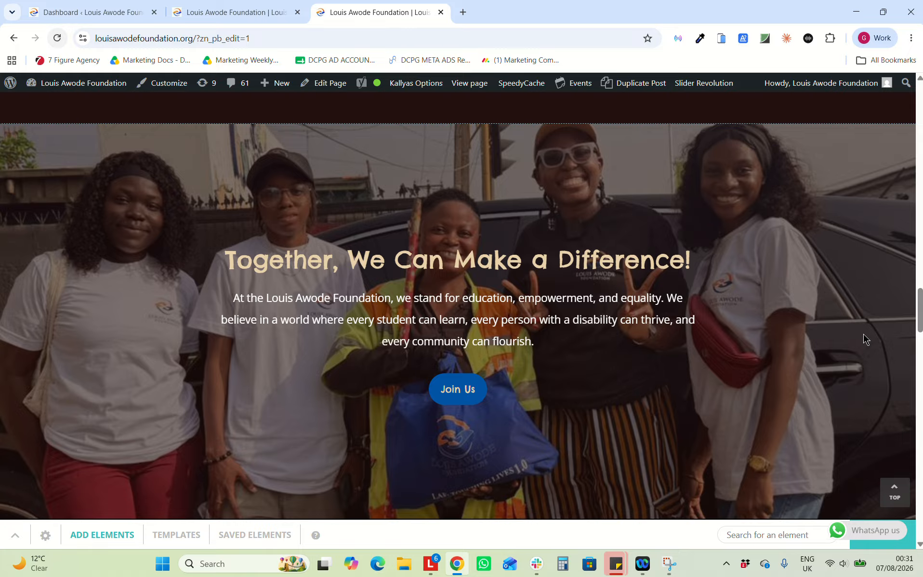
pyautogui.scroll(-2, 863, 334)
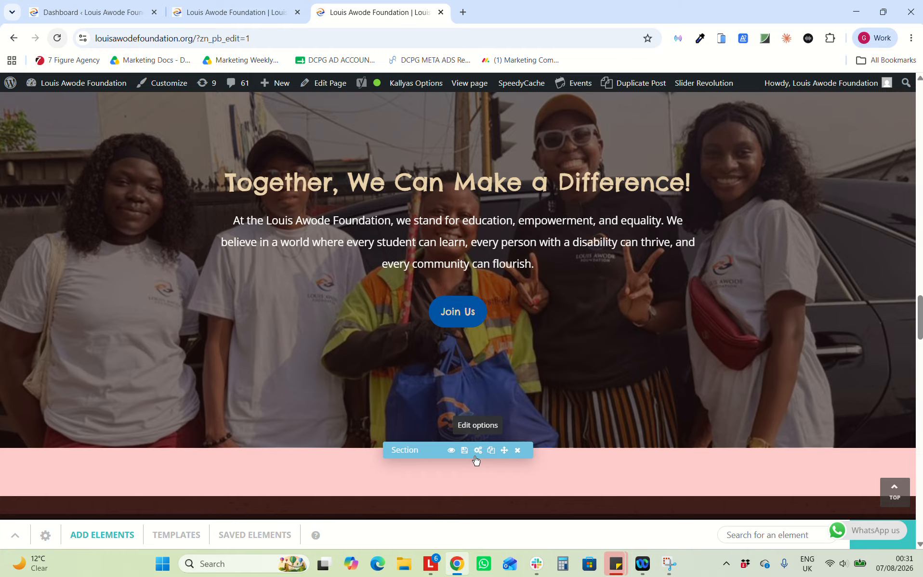
# Open the pink section's style options and browse for a new background image
pyautogui.click(477, 449)
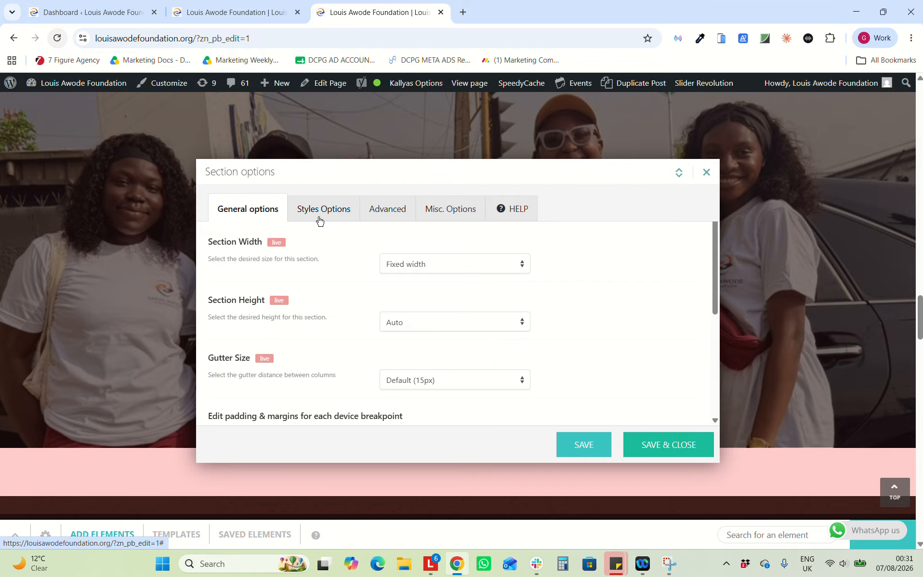
pyautogui.click(319, 219)
pyautogui.scroll(-3, 408, 366)
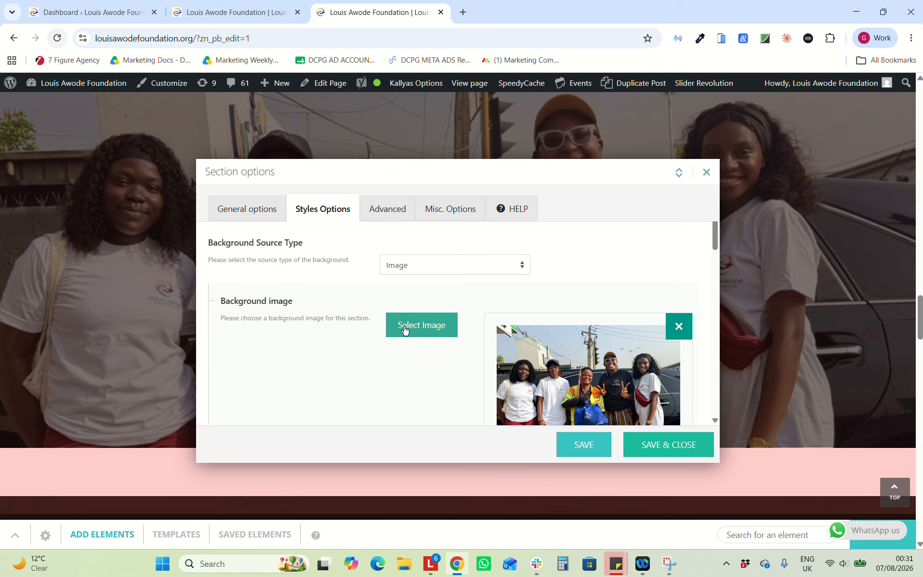
pyautogui.click(404, 329)
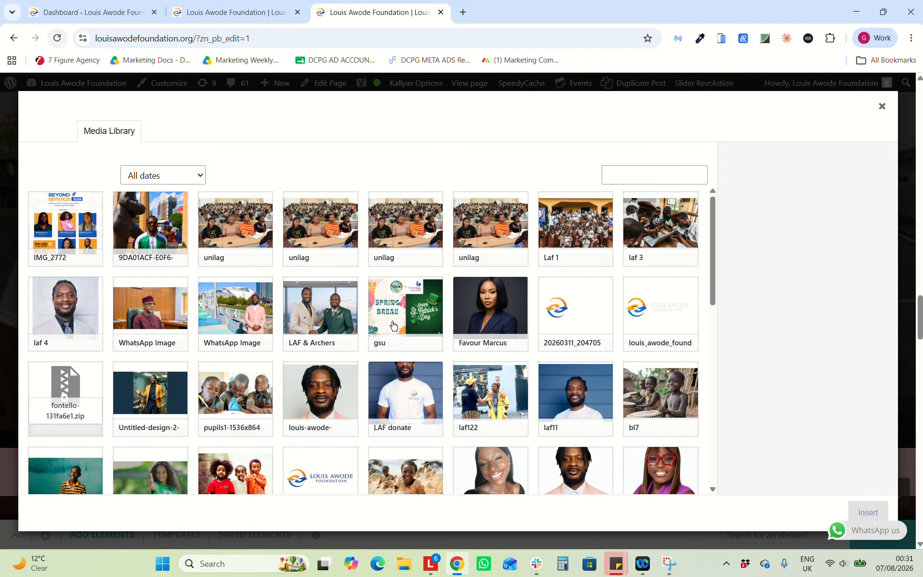
pyautogui.scroll(-2, 203, 338)
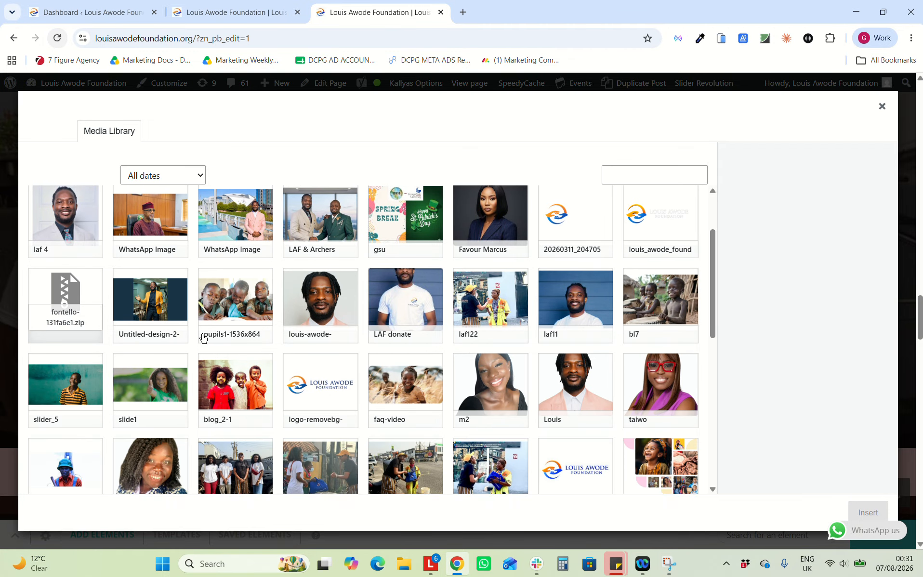
pyautogui.scroll(-3, 319, 476)
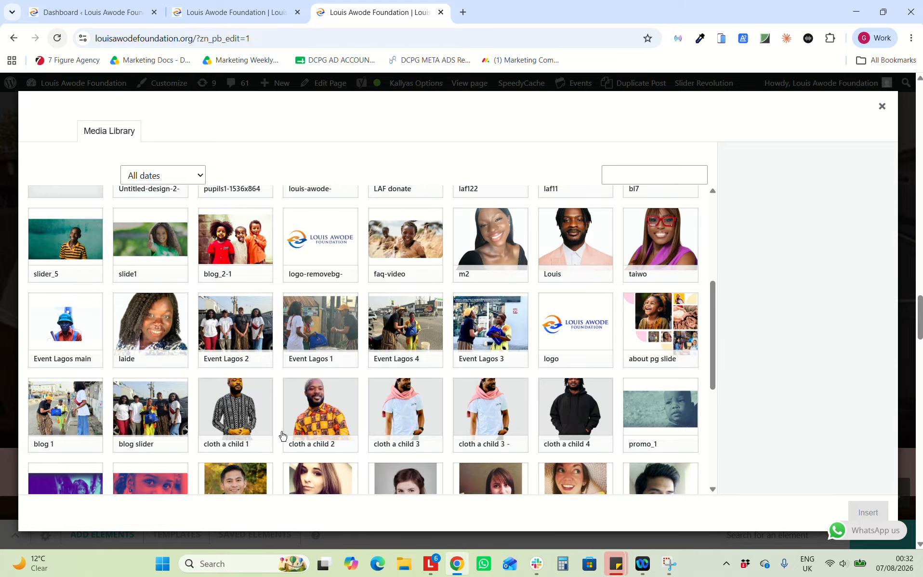
pyautogui.scroll(-2, 282, 435)
# Insert promo_1 (2) as the section background and save the Section options
pyautogui.click(151, 418)
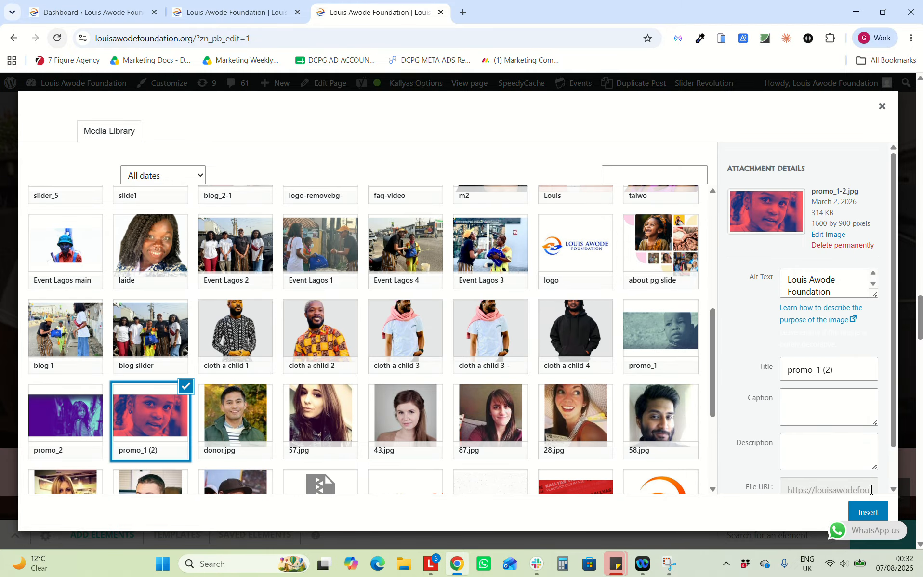
pyautogui.click(867, 511)
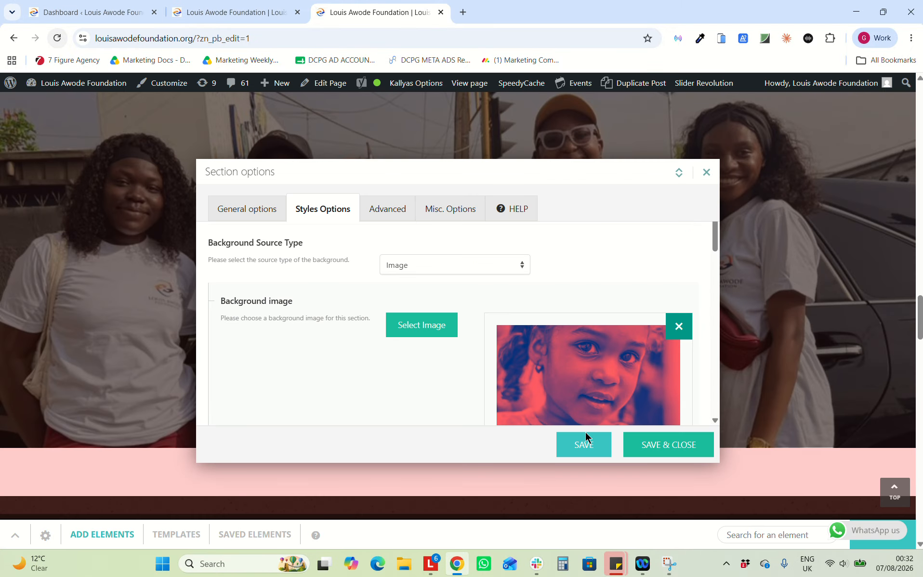
pyautogui.click(646, 438)
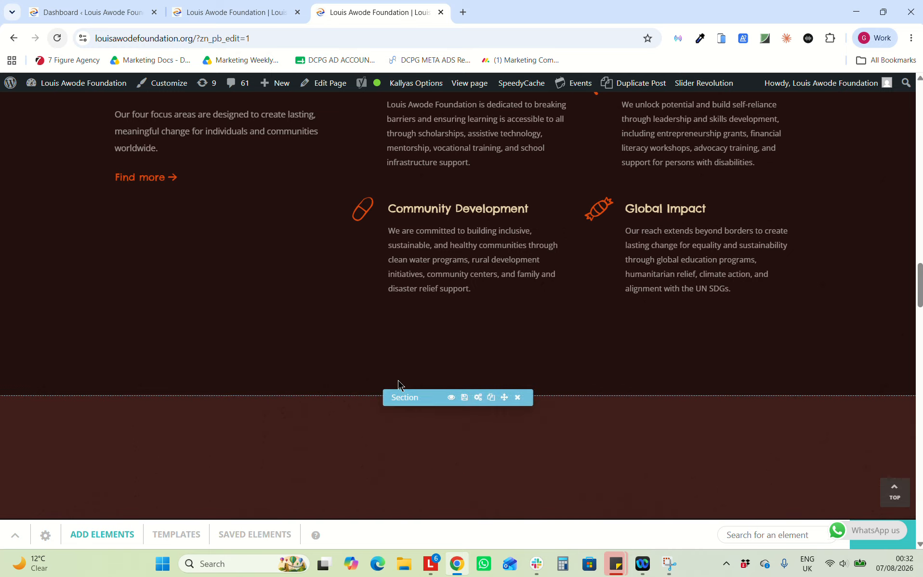
pyautogui.scroll(-2, 474, 309)
pyautogui.scroll(-4, 602, 382)
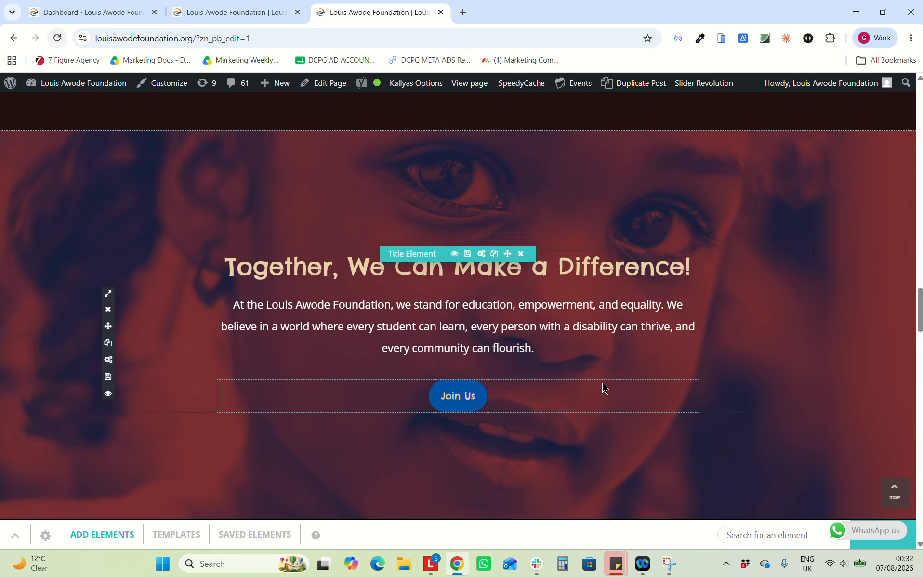
pyautogui.scroll(-2, 604, 387)
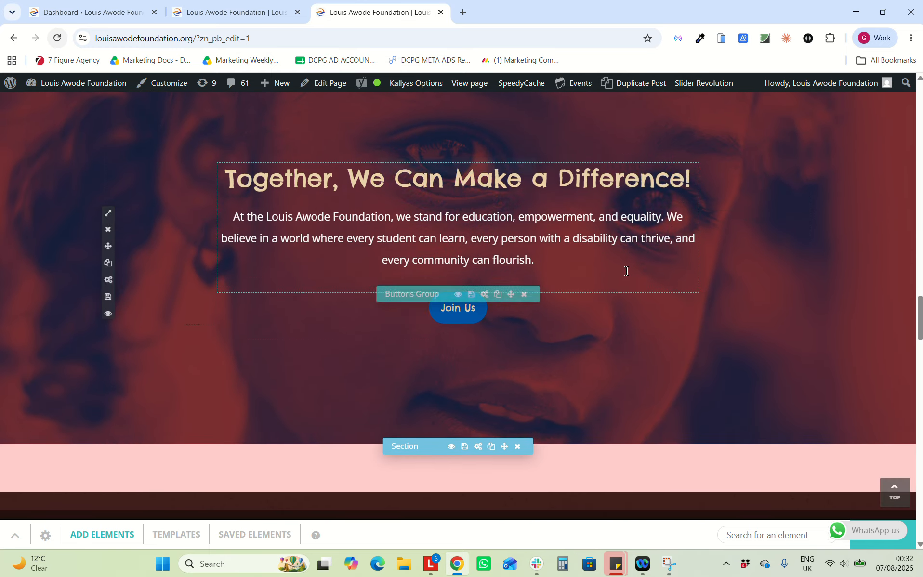
pyautogui.scroll(2, 626, 271)
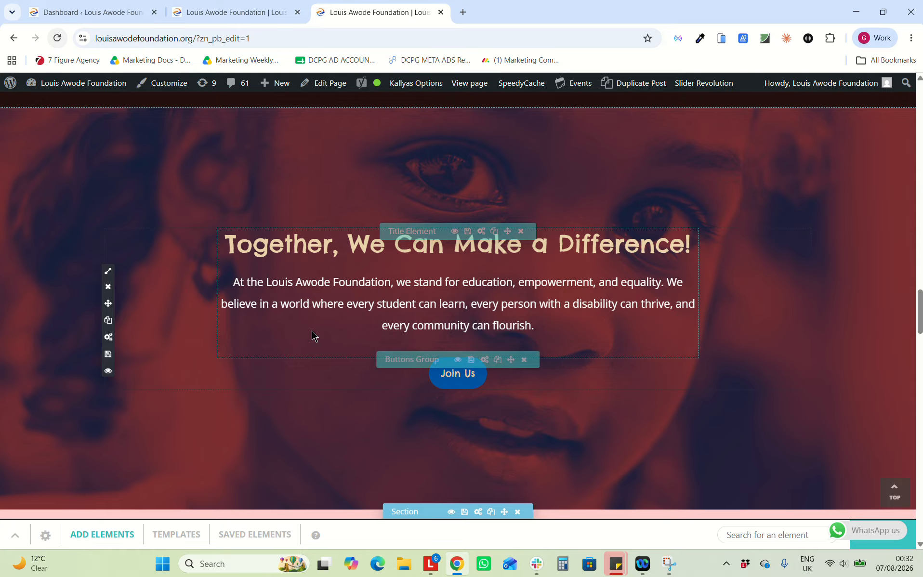
# Browse the Media Library for a new background for the photo section
pyautogui.click(477, 512)
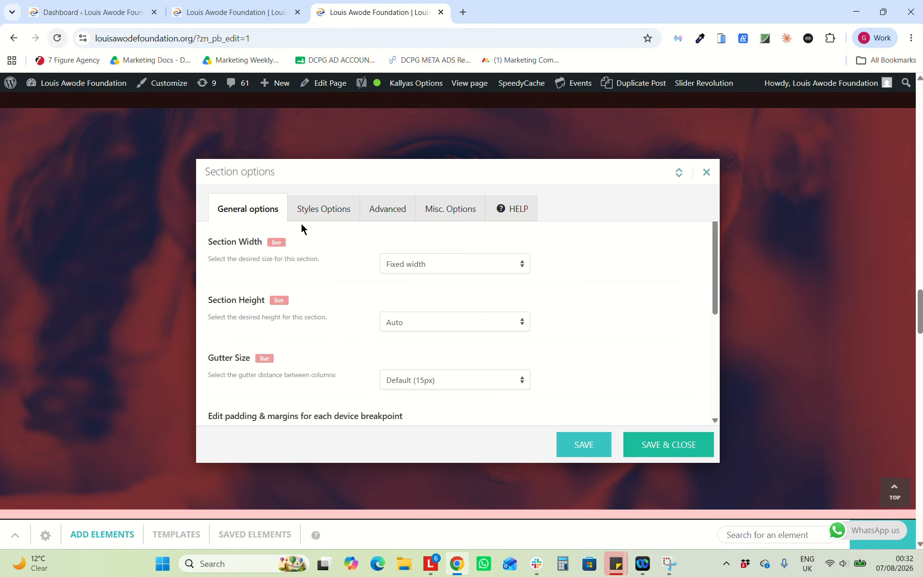
pyautogui.click(339, 219)
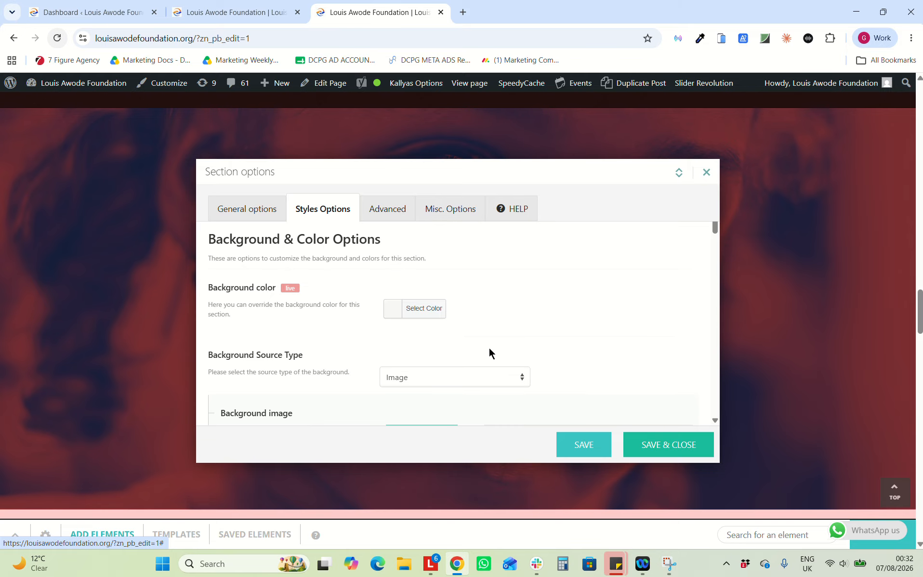
pyautogui.scroll(-3, 489, 351)
pyautogui.click(422, 327)
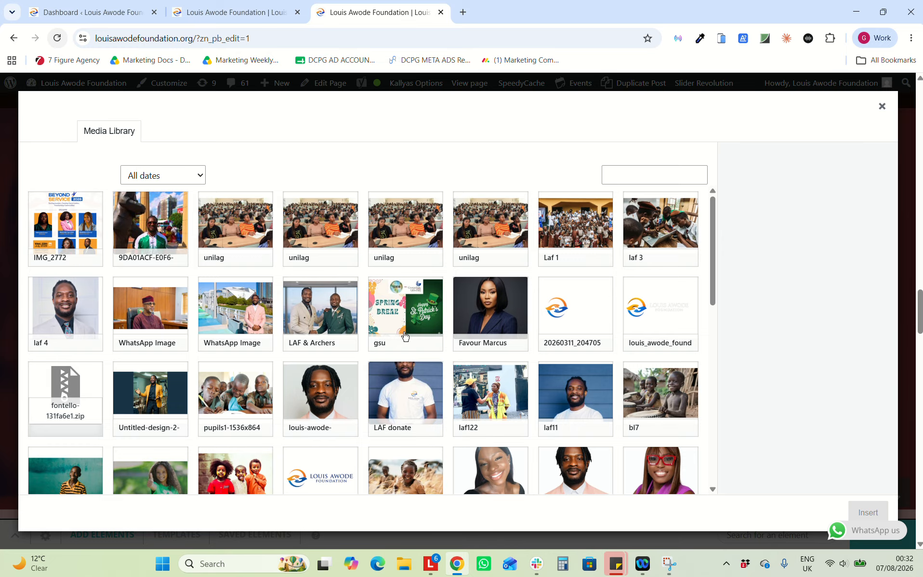
pyautogui.scroll(-4, 405, 336)
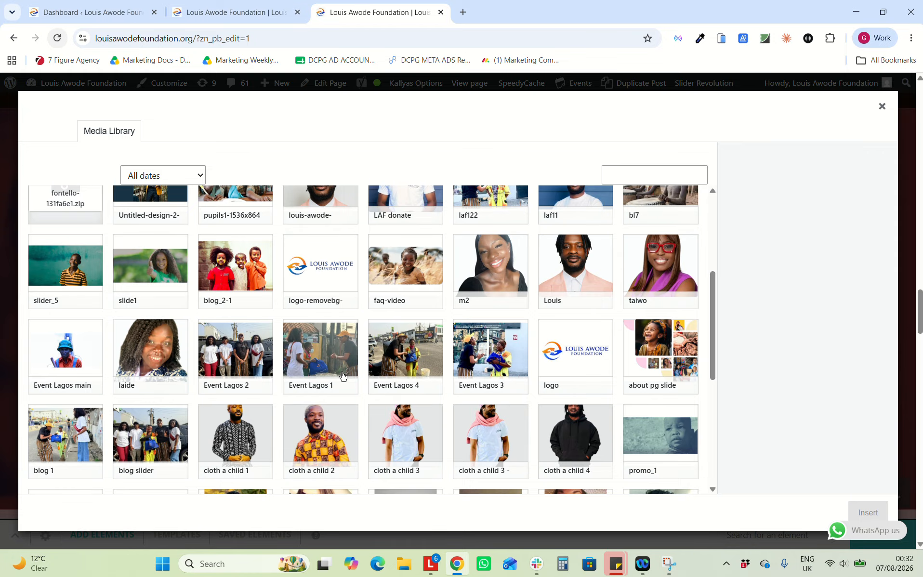
pyautogui.scroll(-2, 342, 375)
pyautogui.scroll(-1, 342, 375)
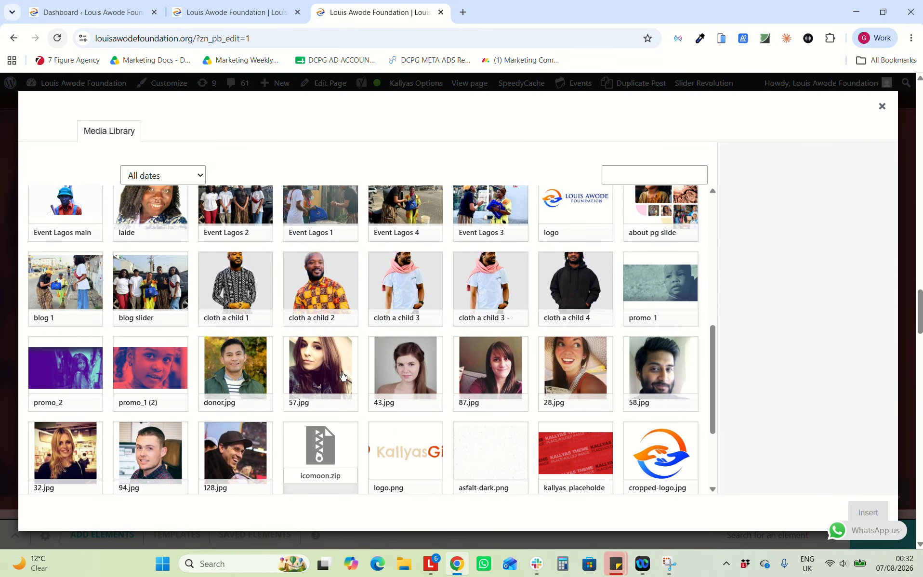
pyautogui.scroll(-3, 342, 375)
pyautogui.scroll(5, 342, 375)
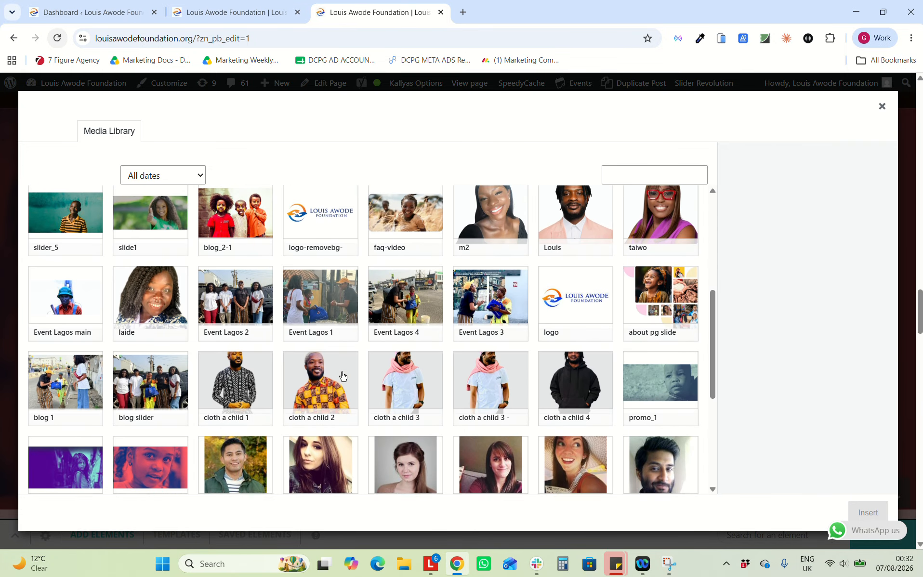
pyautogui.scroll(1, 342, 375)
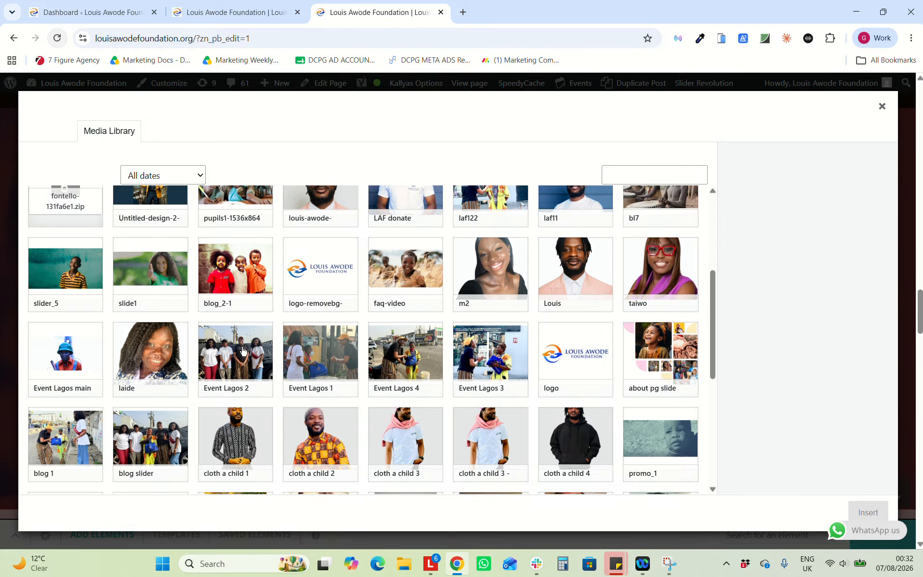
pyautogui.scroll(2, 242, 350)
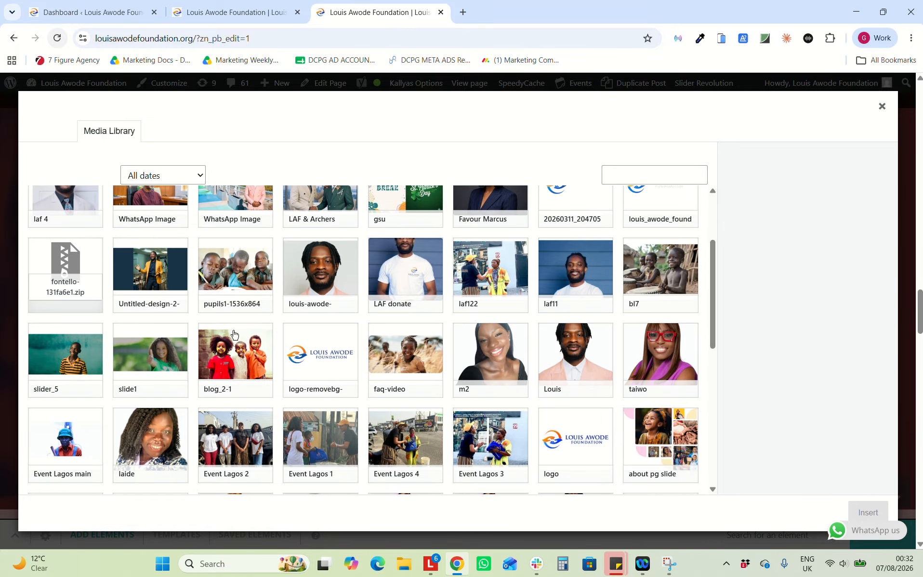
# Reload the builder without saving, restoring the volunteer group photo background
pyautogui.click(59, 38)
pyautogui.click(511, 116)
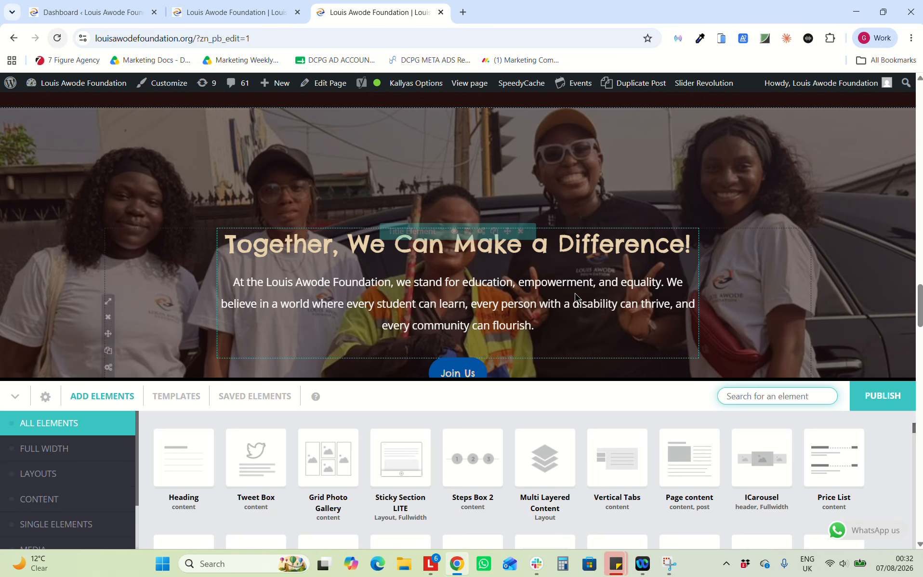
pyautogui.scroll(-4, 574, 293)
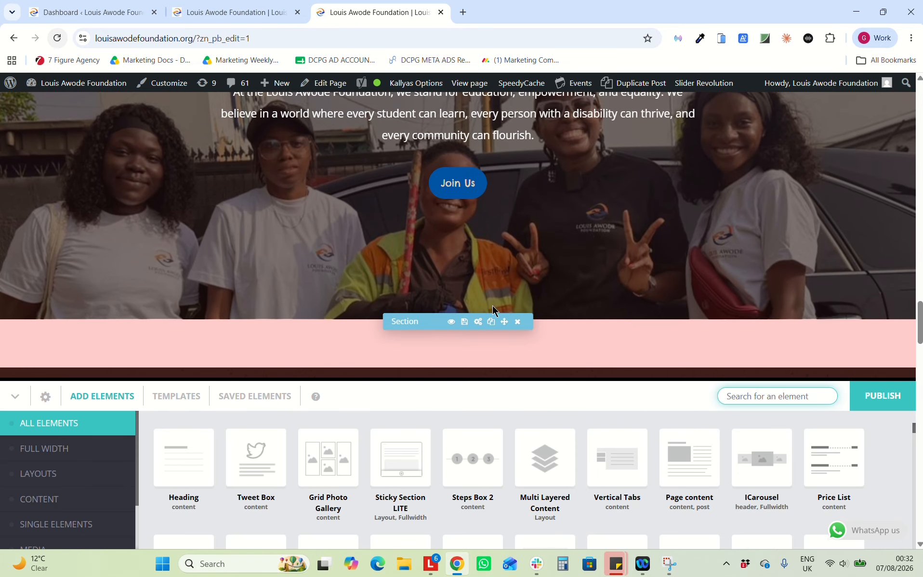
# Collapse the Add Elements panel and scroll to the four Our Team member cards
pyautogui.click(15, 396)
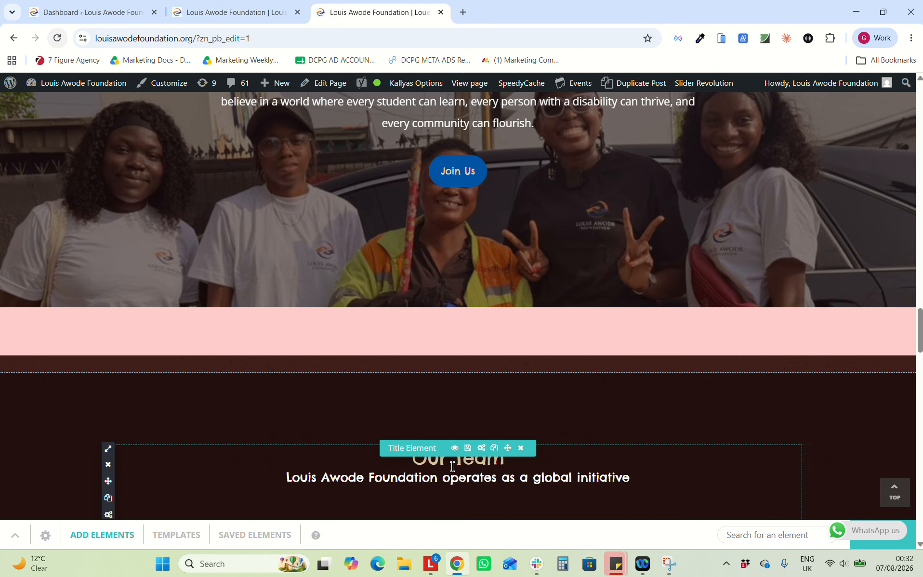
pyautogui.scroll(-5, 452, 466)
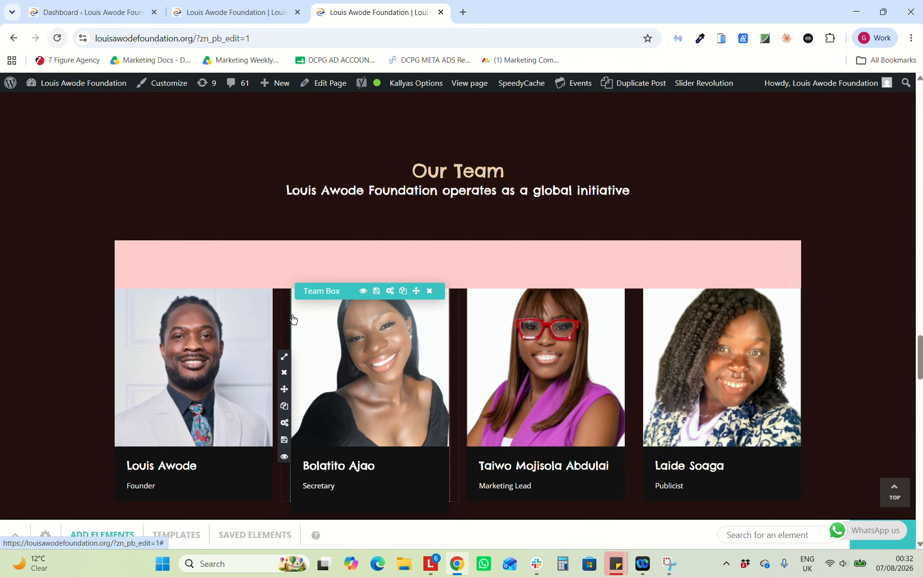
pyautogui.scroll(-3, 269, 308)
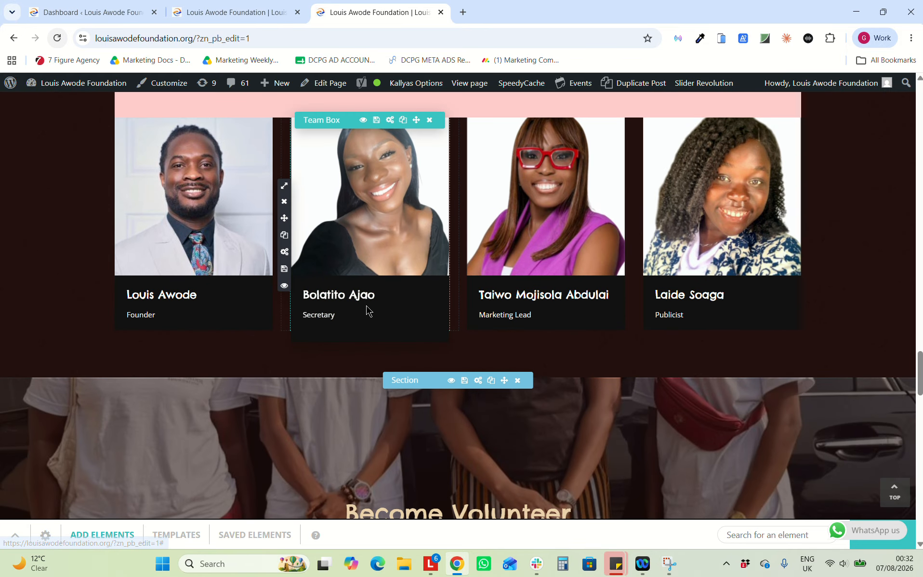
pyautogui.scroll(2, 366, 306)
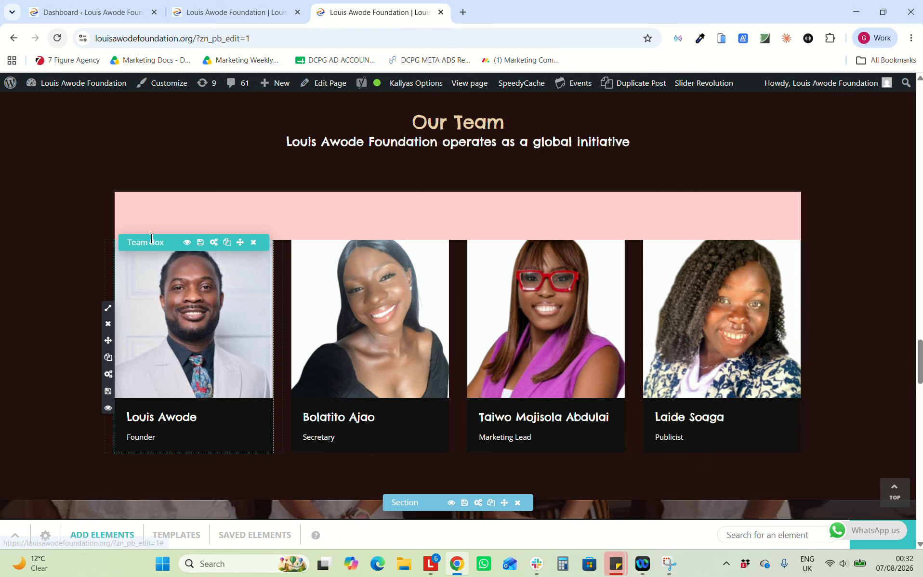
pyautogui.click(215, 243)
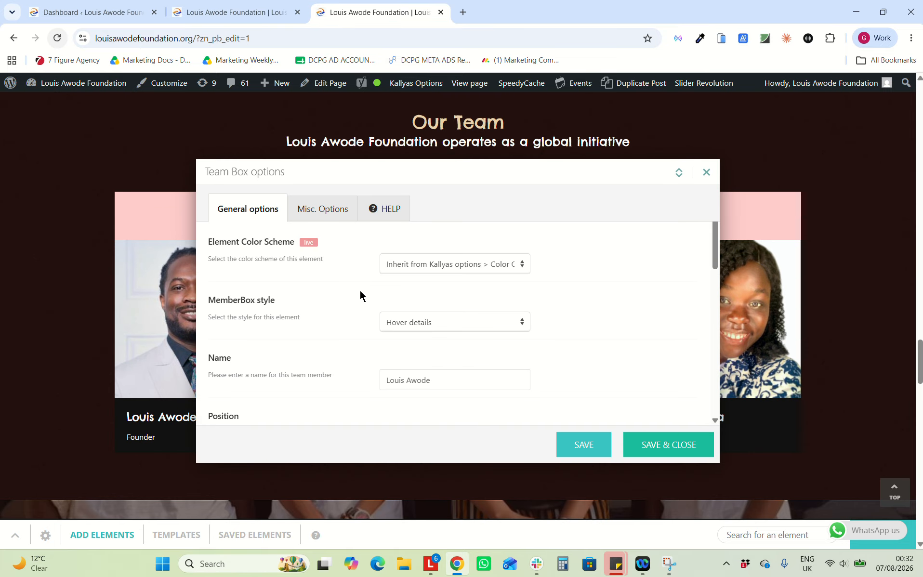
pyautogui.scroll(-1, 432, 340)
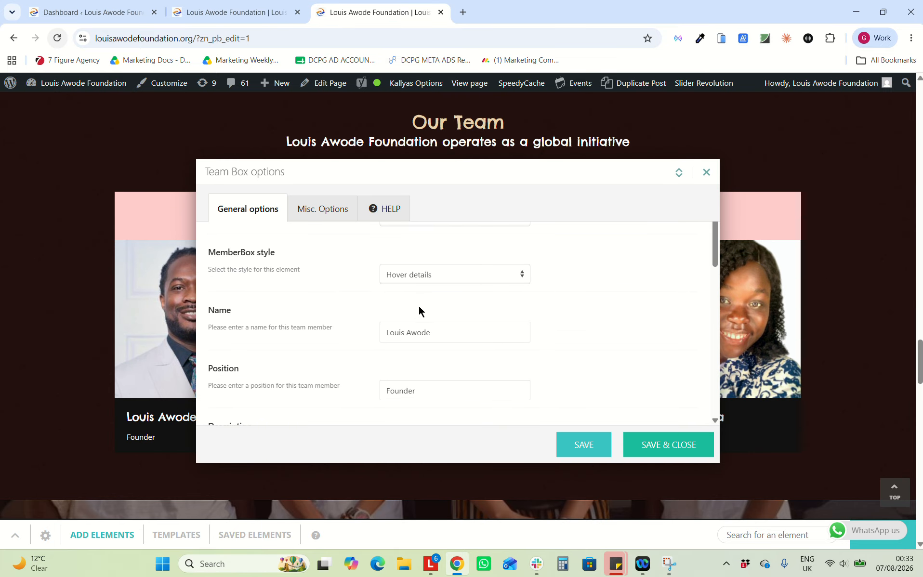
pyautogui.scroll(-4, 429, 383)
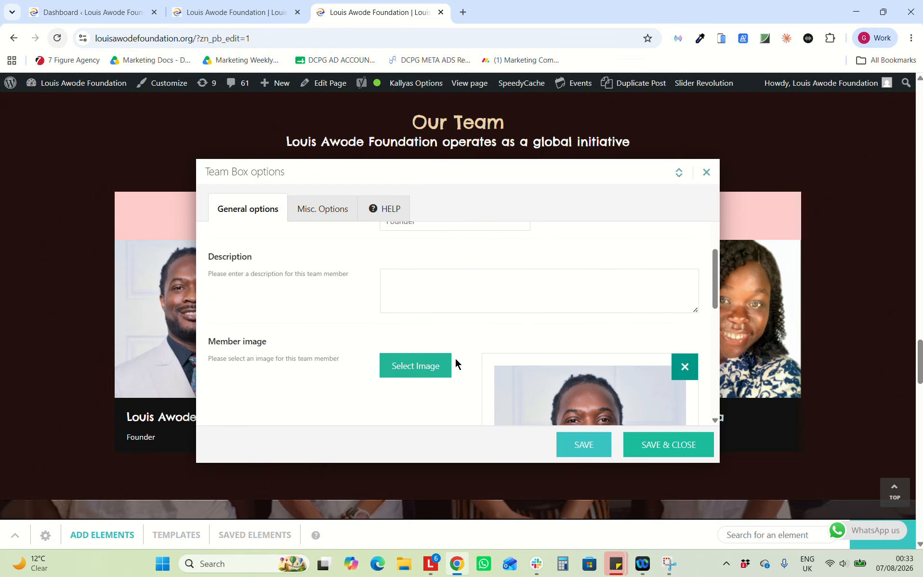
pyautogui.scroll(-3, 457, 363)
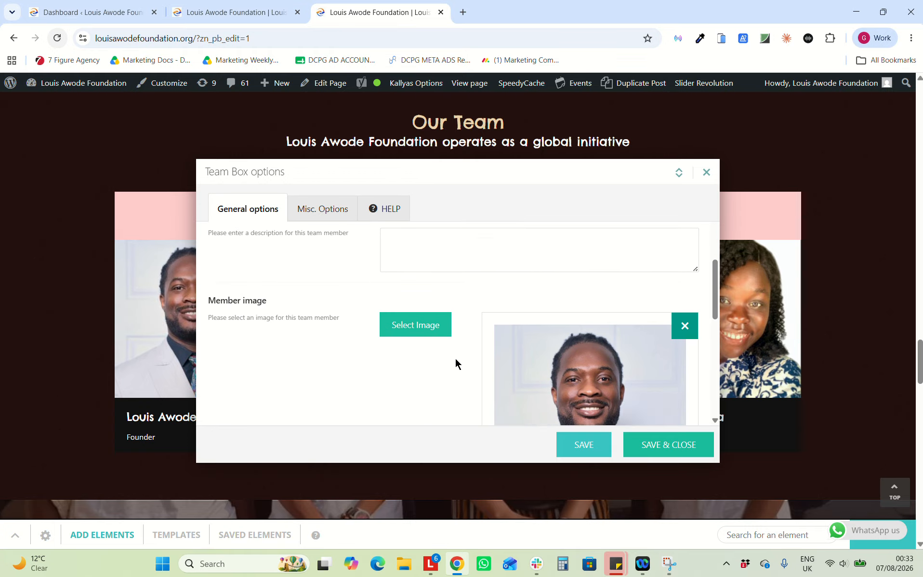
pyautogui.click(706, 172)
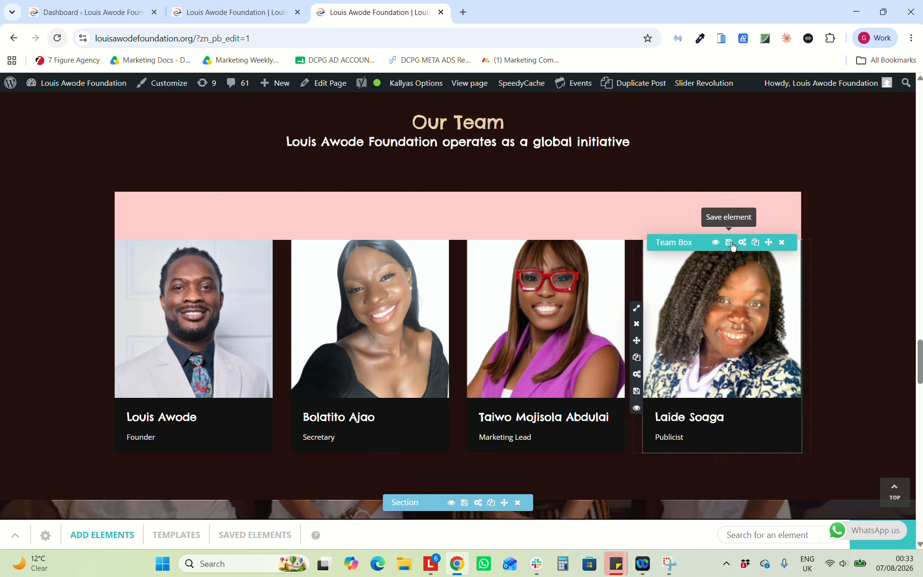
pyautogui.scroll(-2, 368, 315)
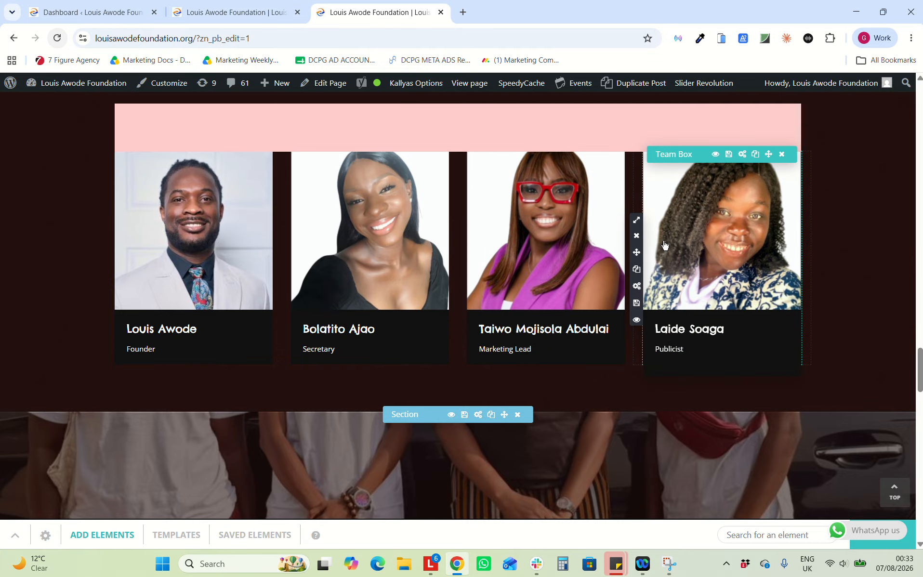
pyautogui.click(637, 269)
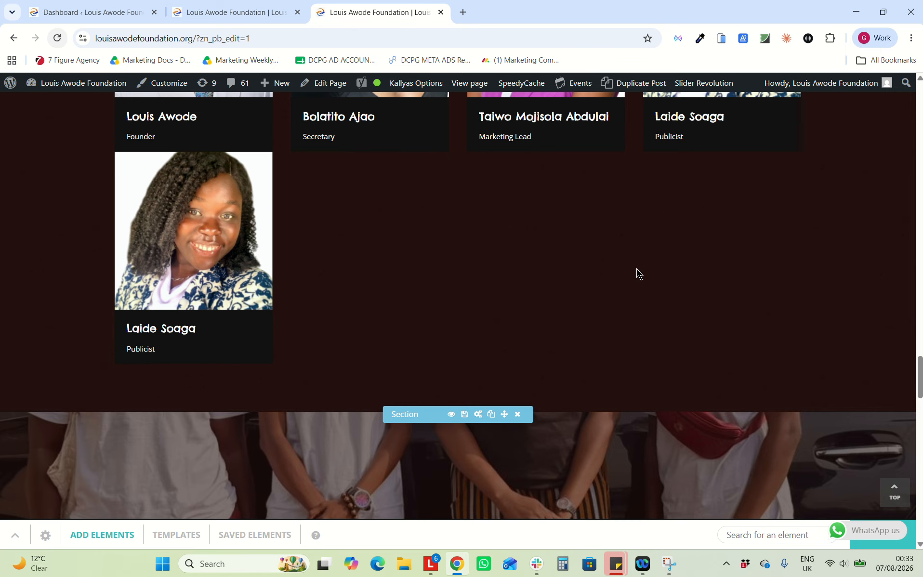
pyautogui.scroll(2, 637, 268)
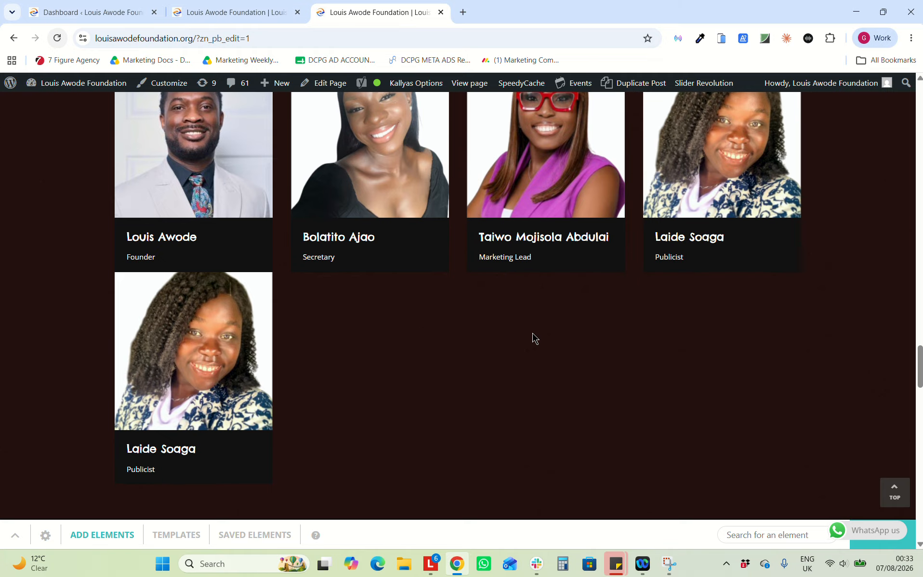
pyautogui.scroll(2, 531, 338)
pyautogui.scroll(-2, 304, 322)
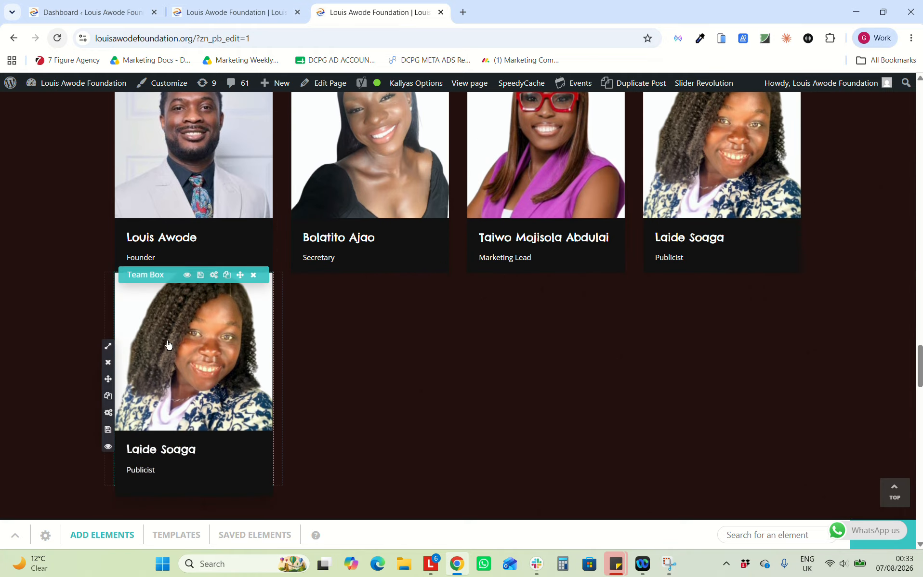
# Enter the new member's full name and replace Publicist with Product Manager as the position
pyautogui.click(212, 276)
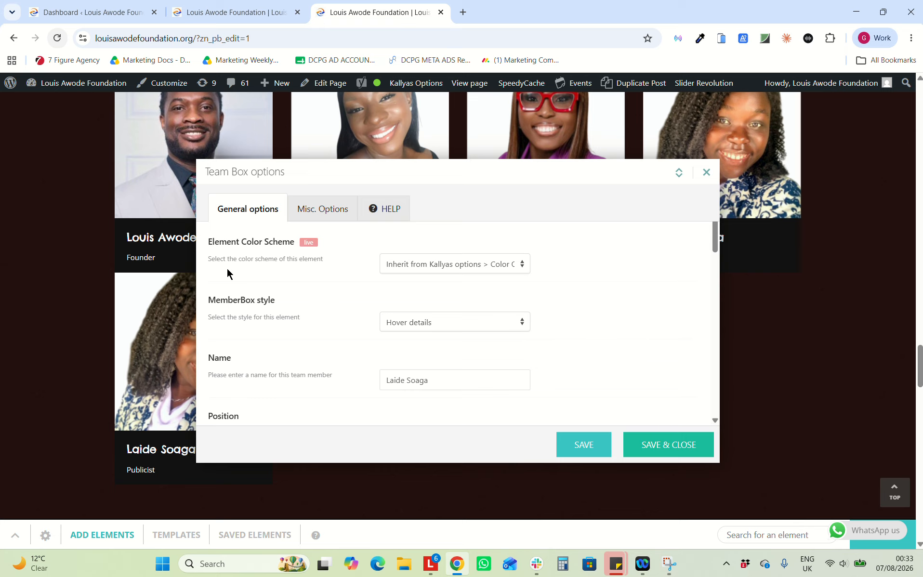
pyautogui.scroll(-3, 363, 350)
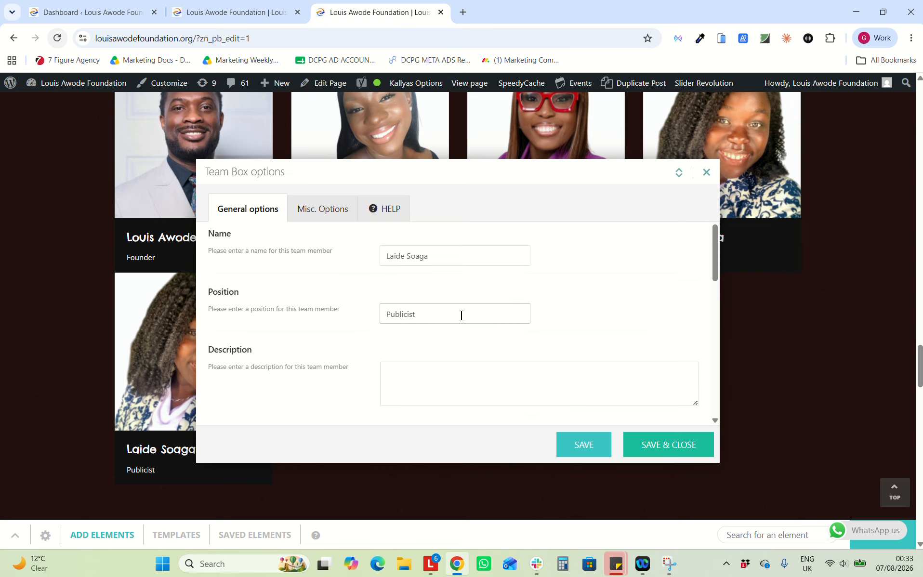
pyautogui.scroll(-1, 461, 316)
pyautogui.scroll(2, 461, 316)
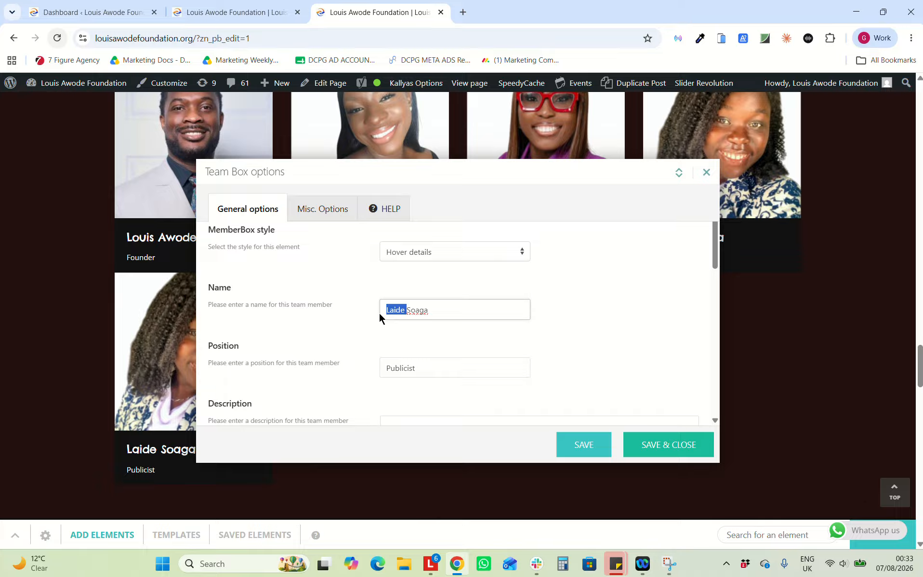
pyautogui.press('Delete')
pyautogui.press('Delete')
pyautogui.press('Delete')
pyautogui.press('Delete')
pyautogui.press('Delete')
pyautogui.moveTo(421, 367); pyautogui.dragTo(361, 368)
pyautogui.write('P')
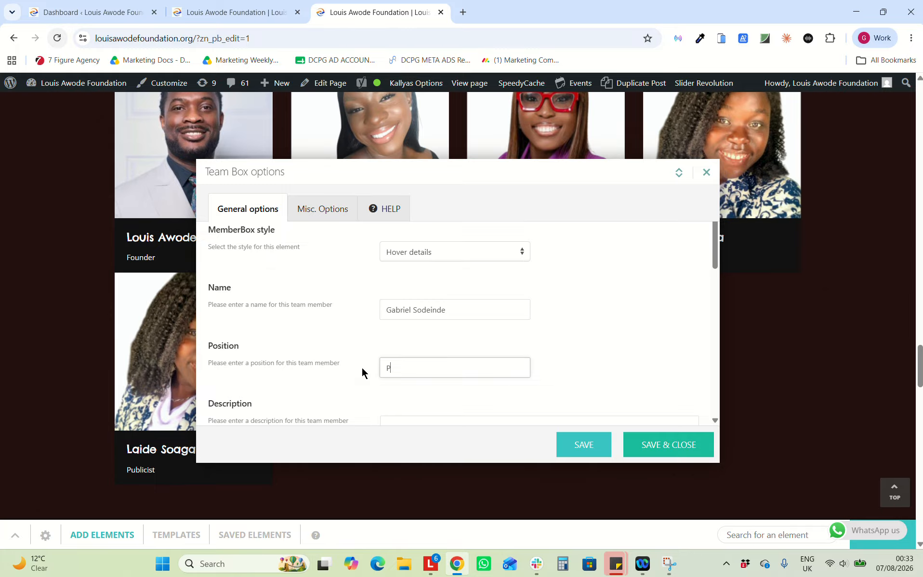
pyautogui.write('roduct Manager')
pyautogui.scroll(-3, 463, 307)
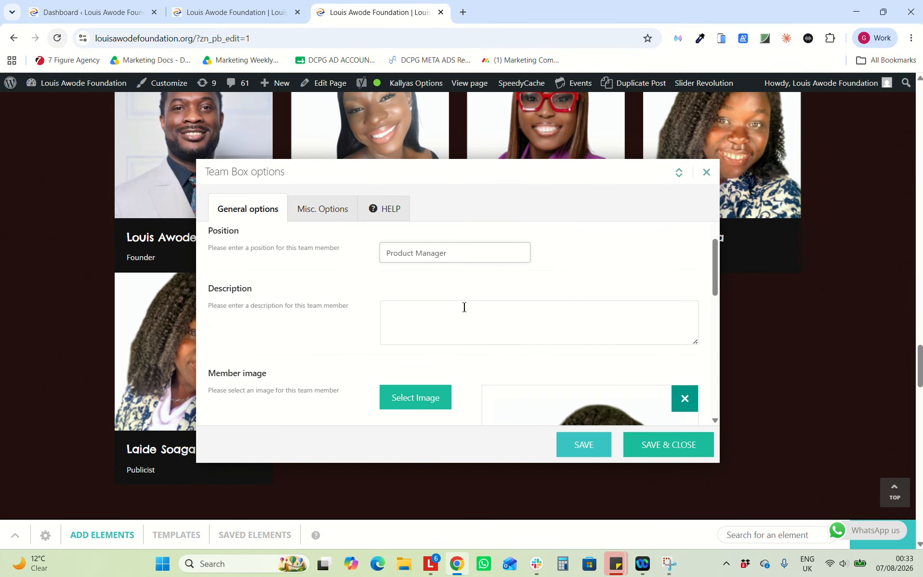
# Insert the 58.jpg portrait from the Media Library as the copied card's member image
pyautogui.click(406, 397)
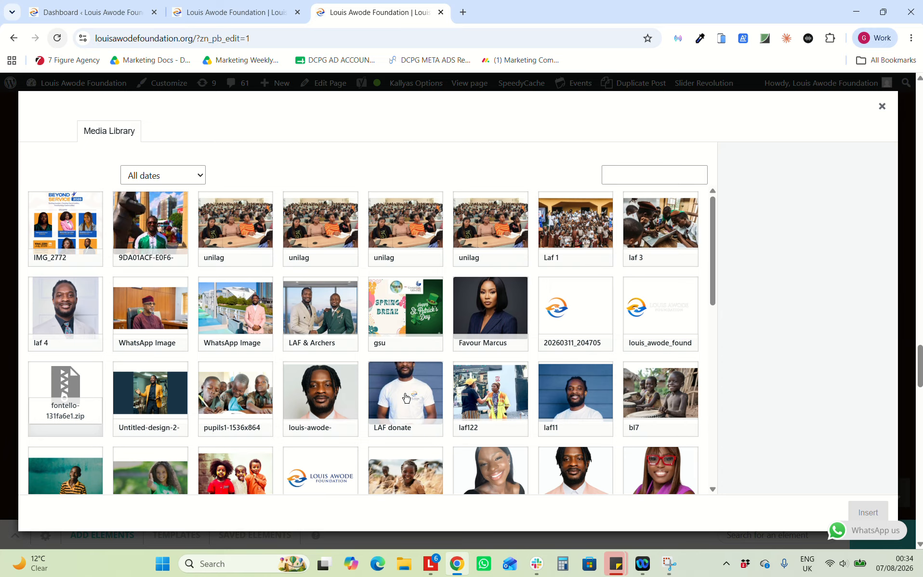
pyautogui.scroll(-3, 405, 397)
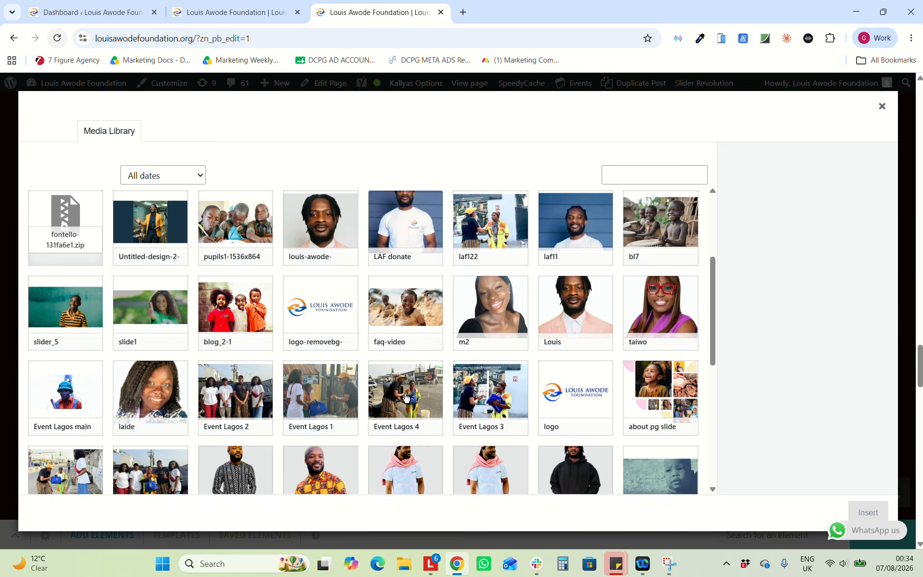
pyautogui.scroll(-1, 405, 397)
pyautogui.scroll(-3, 406, 397)
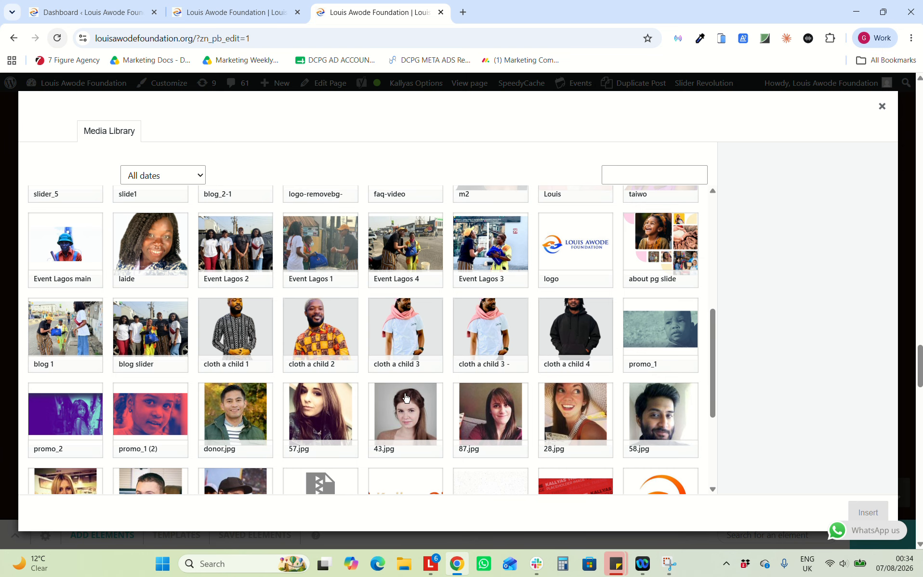
pyautogui.scroll(-1, 405, 397)
pyautogui.scroll(-1, 482, 375)
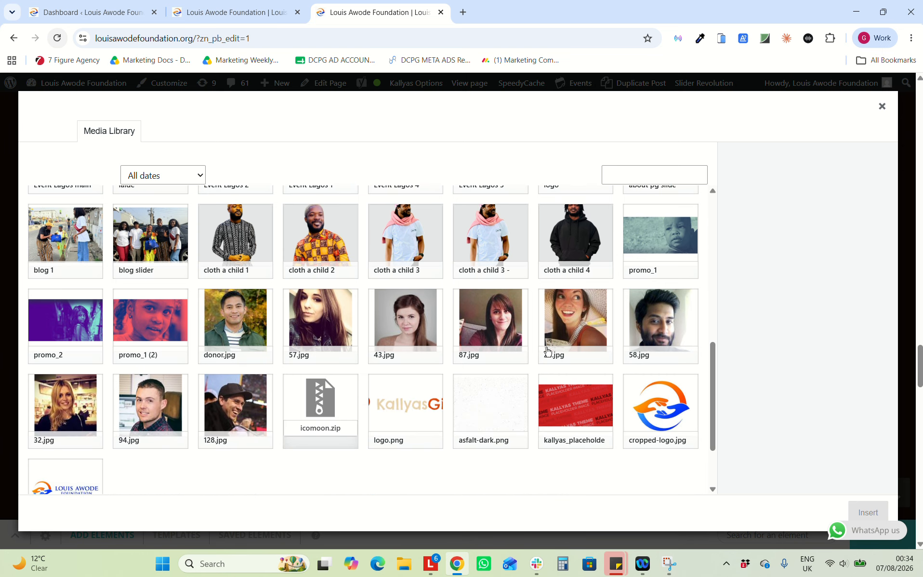
pyautogui.click(641, 322)
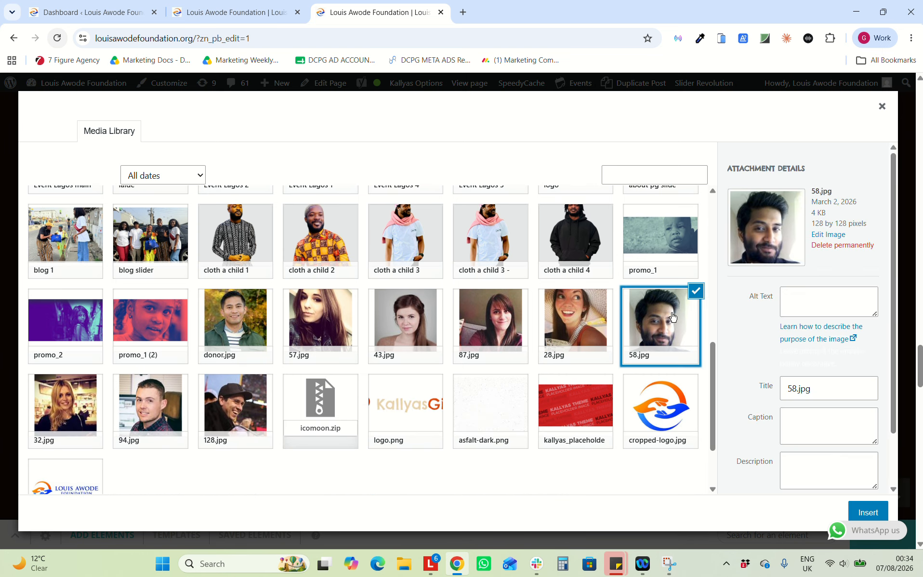
pyautogui.click(867, 512)
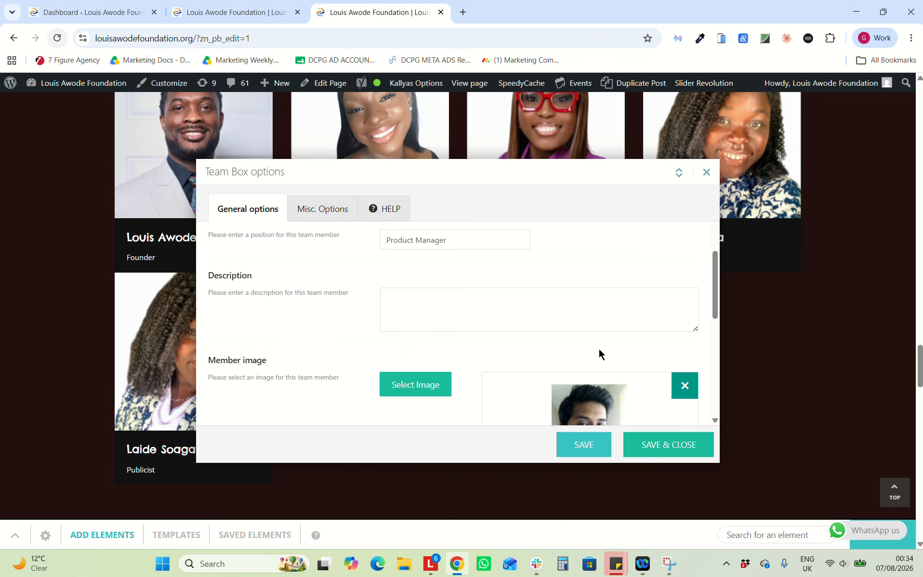
pyautogui.scroll(-1, 602, 354)
# Save the Team Box options and check the new fifth card with portrait and Product Manager role
pyautogui.click(668, 445)
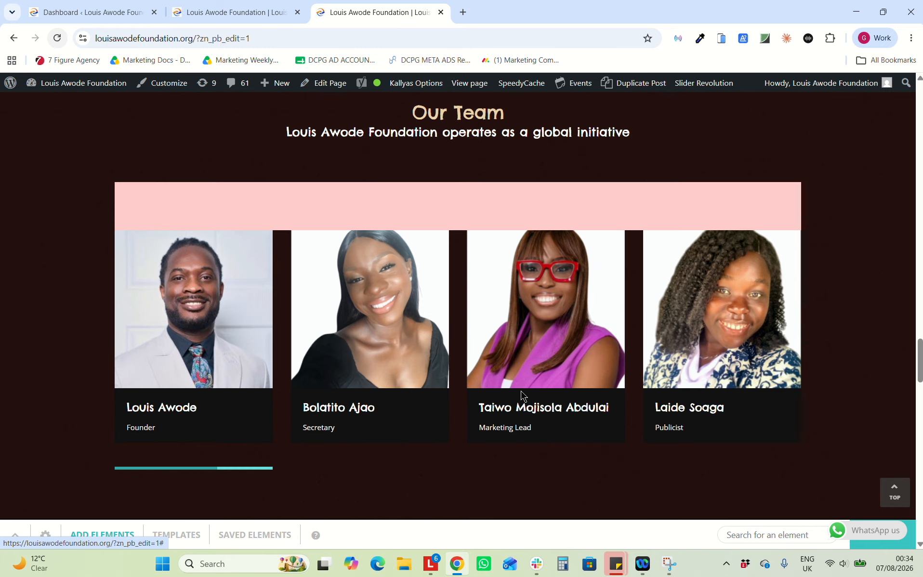
pyautogui.scroll(-4, 369, 380)
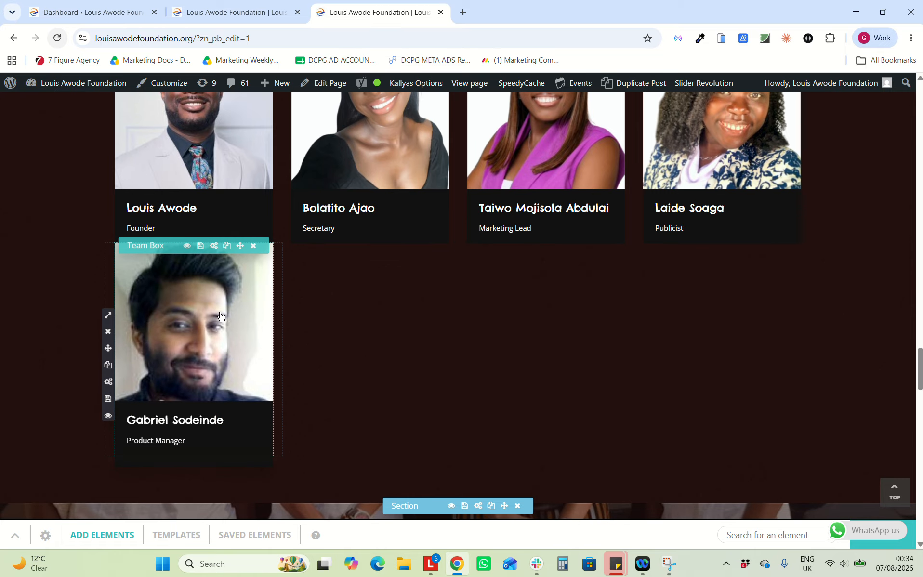
pyautogui.scroll(-2, 169, 392)
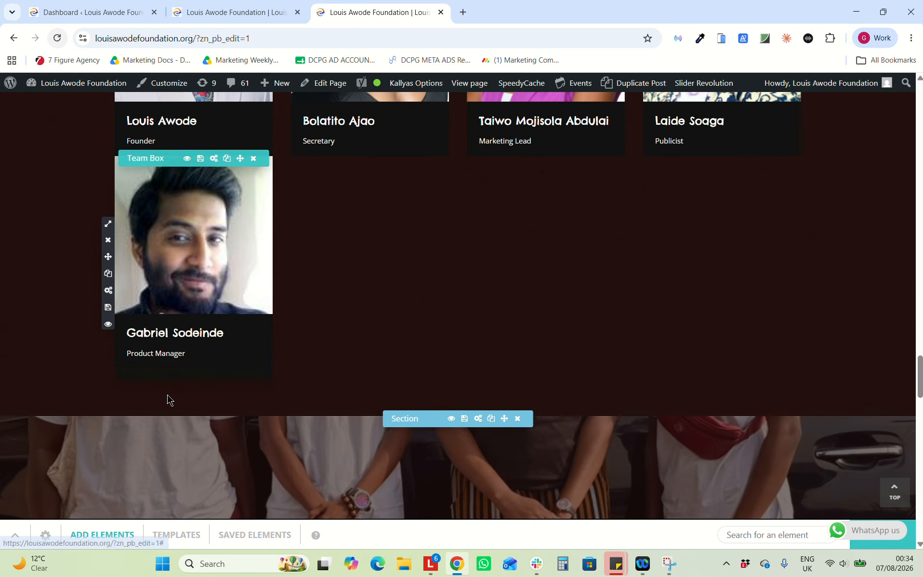
pyautogui.scroll(3, 204, 303)
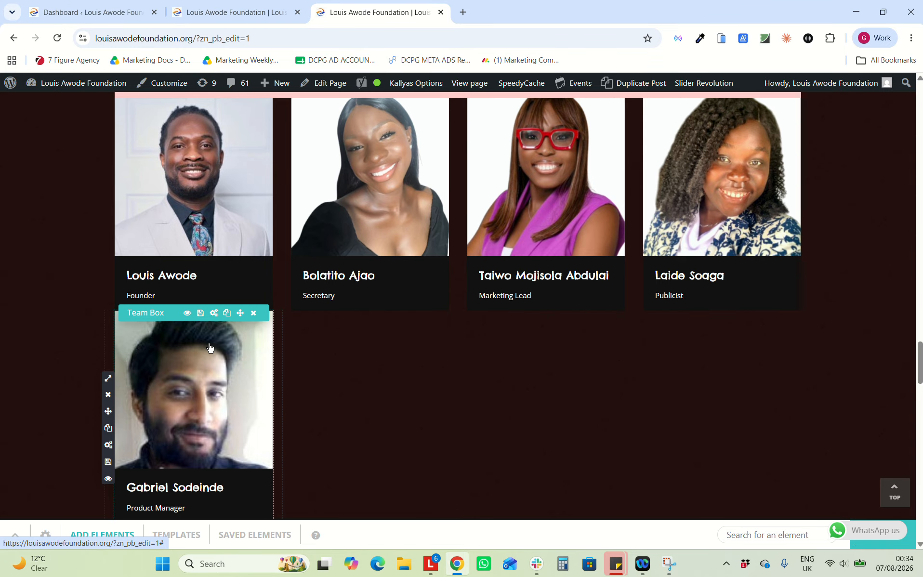
pyautogui.scroll(-1, 227, 332)
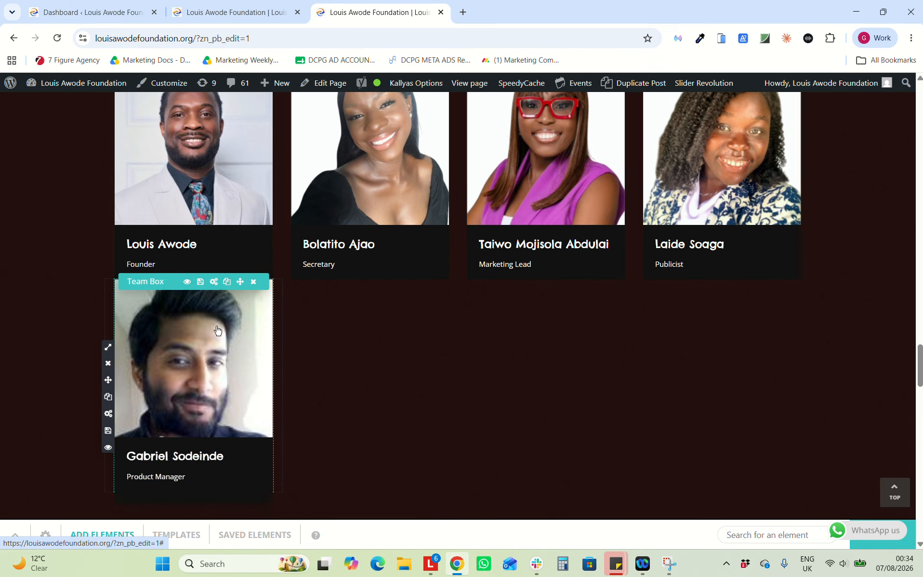
# Remove the Product Manager team card from Our Team and confirm the deletion
pyautogui.click(108, 364)
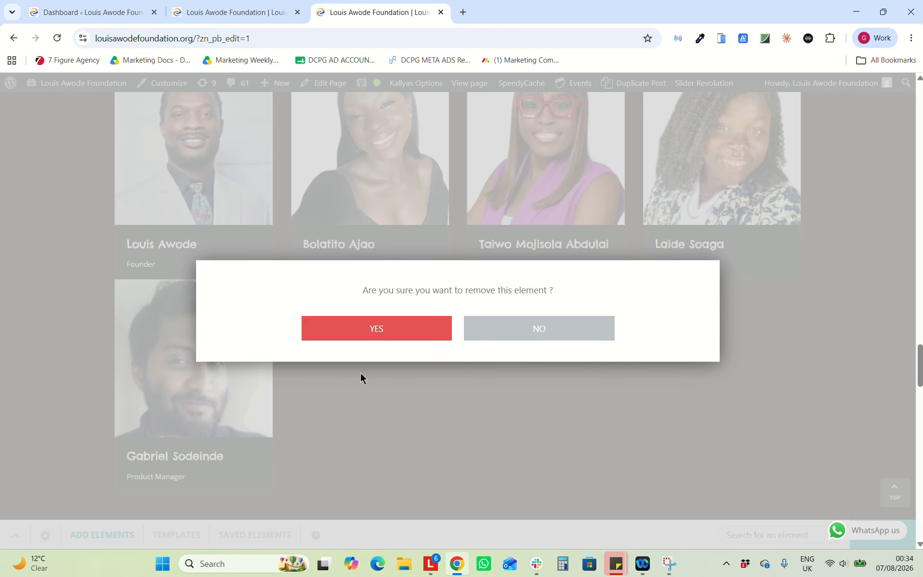
pyautogui.click(394, 327)
pyautogui.scroll(-1, 396, 335)
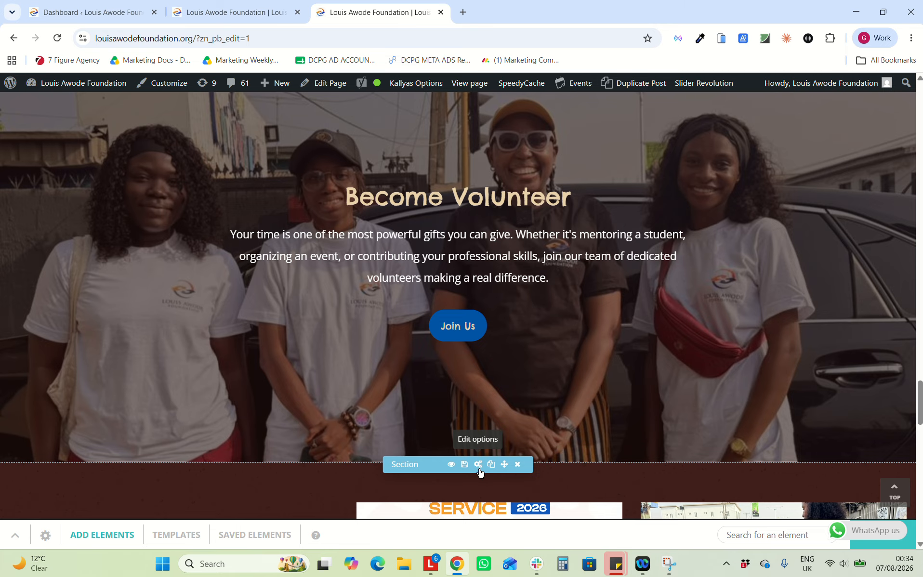
pyautogui.scroll(2, 488, 327)
pyautogui.scroll(-8, 489, 326)
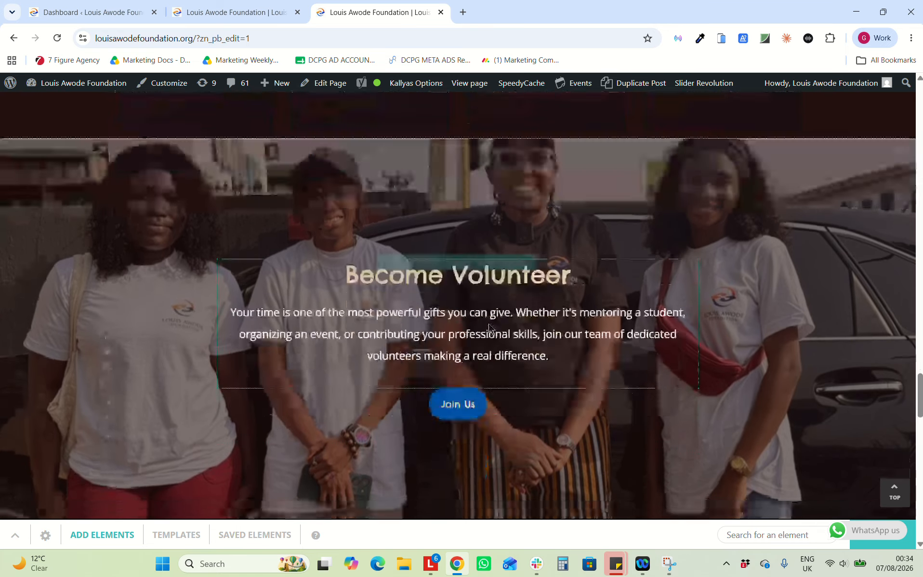
pyautogui.scroll(-2, 489, 326)
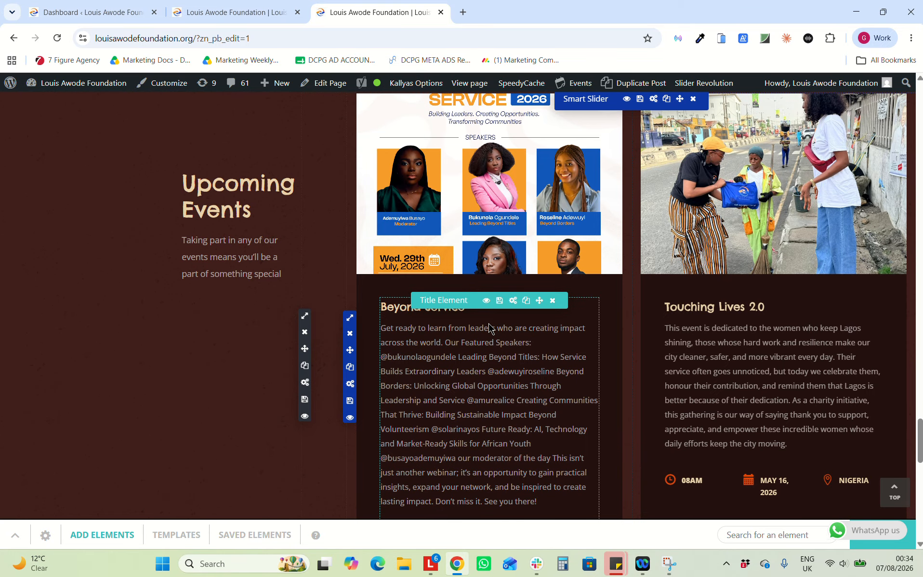
pyautogui.scroll(-2, 489, 327)
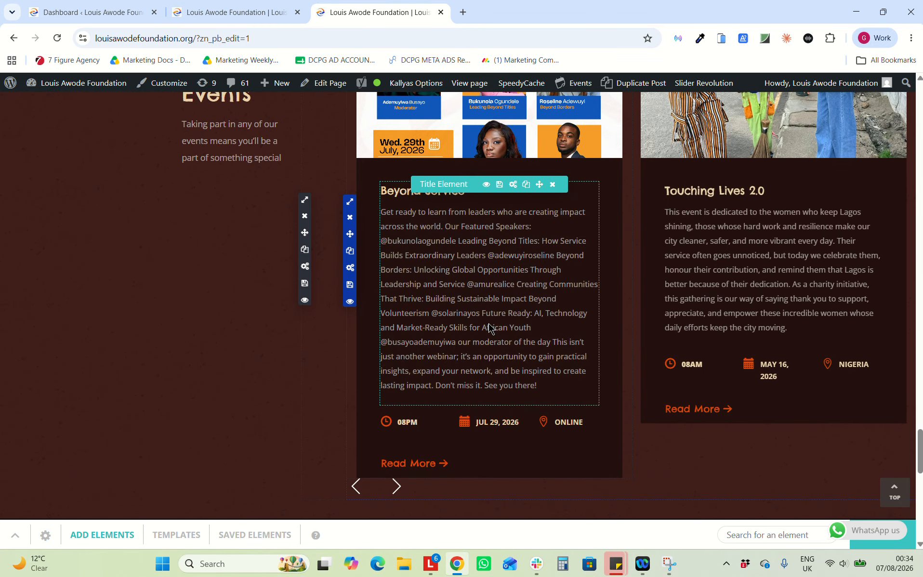
pyautogui.scroll(5, 489, 327)
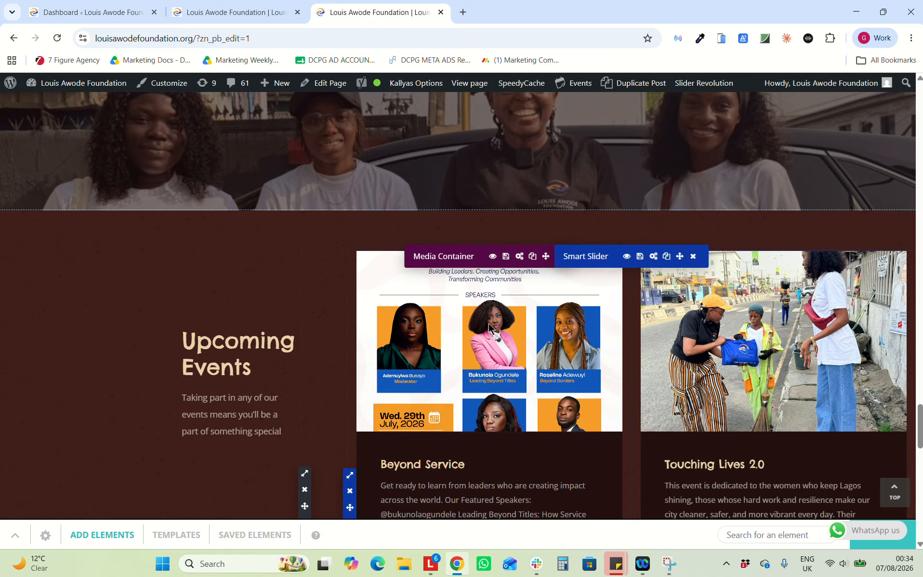
pyautogui.scroll(-2, 614, 380)
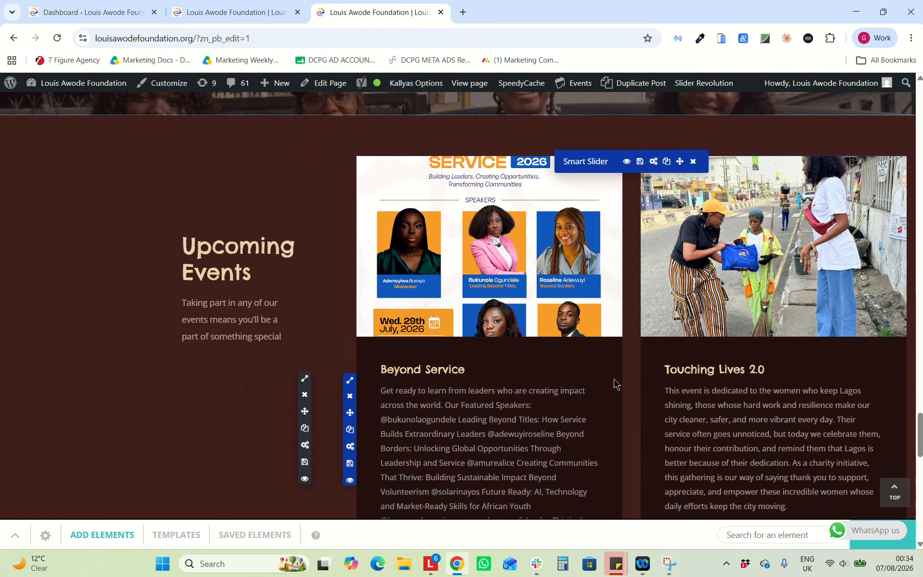
pyautogui.moveTo(552, 378)
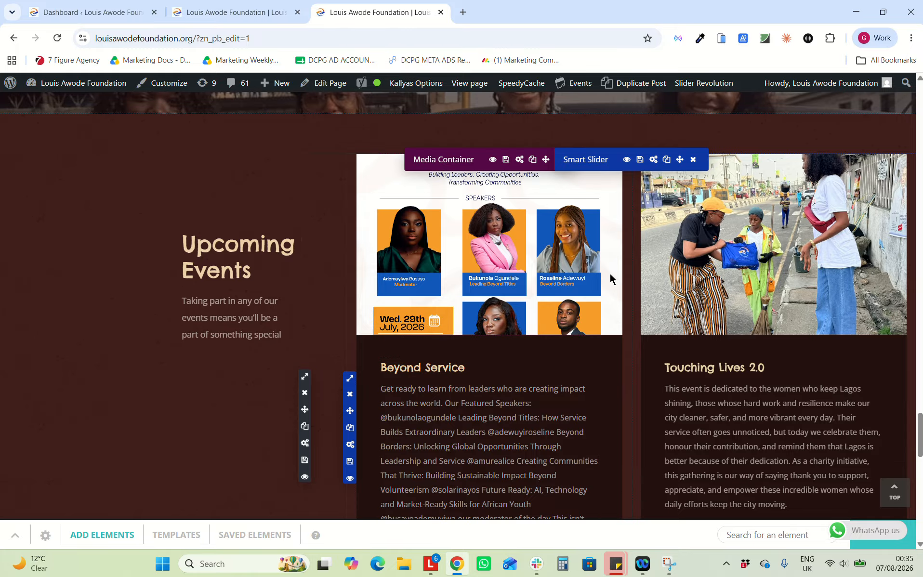
pyautogui.scroll(-1, 504, 307)
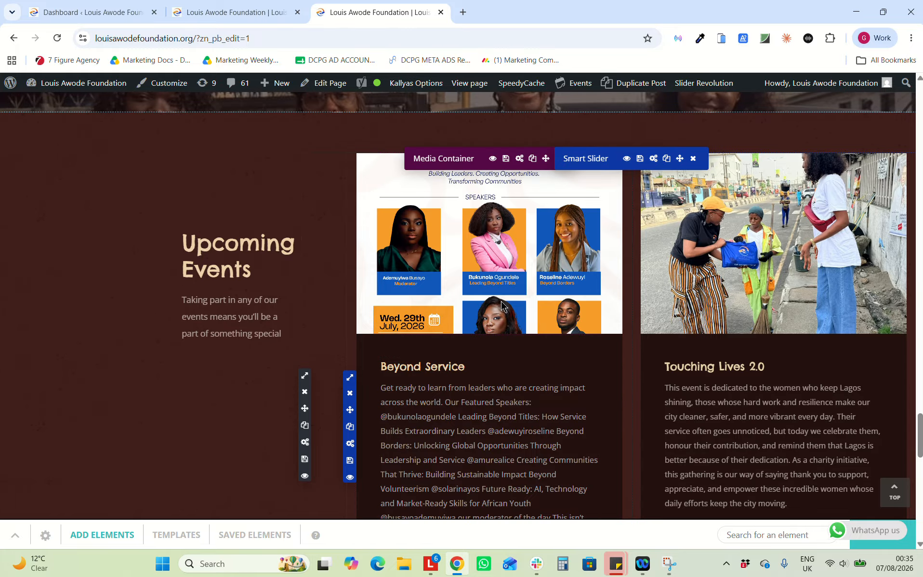
pyautogui.scroll(-2, 502, 305)
pyautogui.scroll(2, 430, 237)
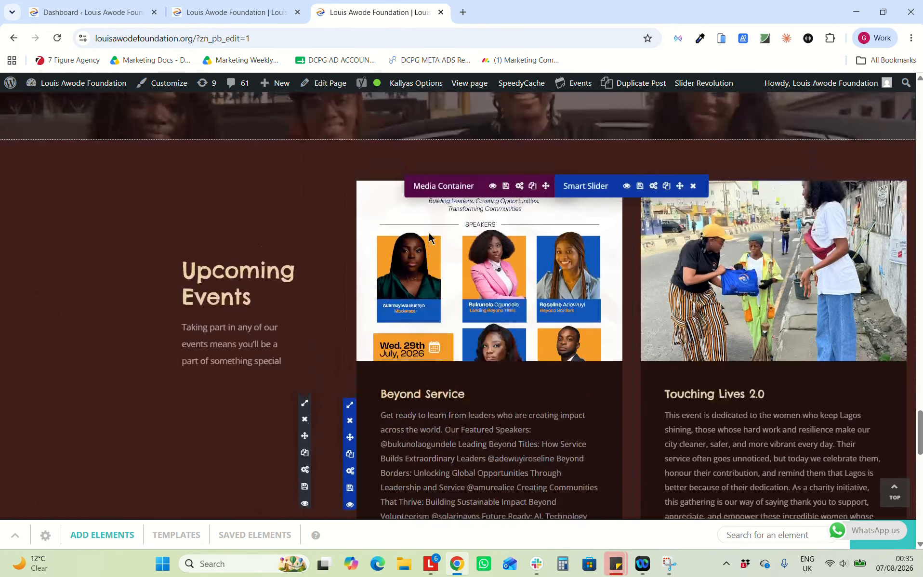
pyautogui.scroll(-1, 430, 237)
pyautogui.scroll(-2, 430, 237)
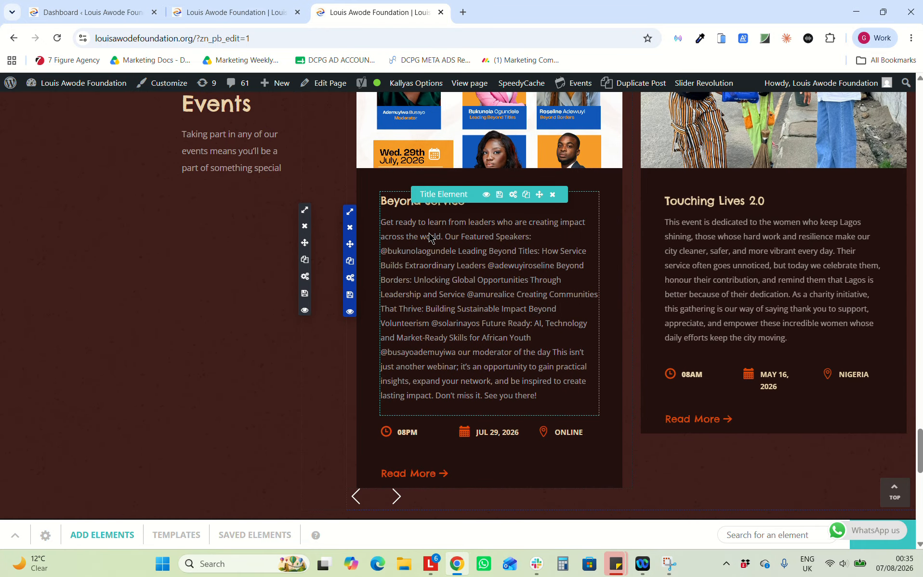
pyautogui.scroll(3, 430, 237)
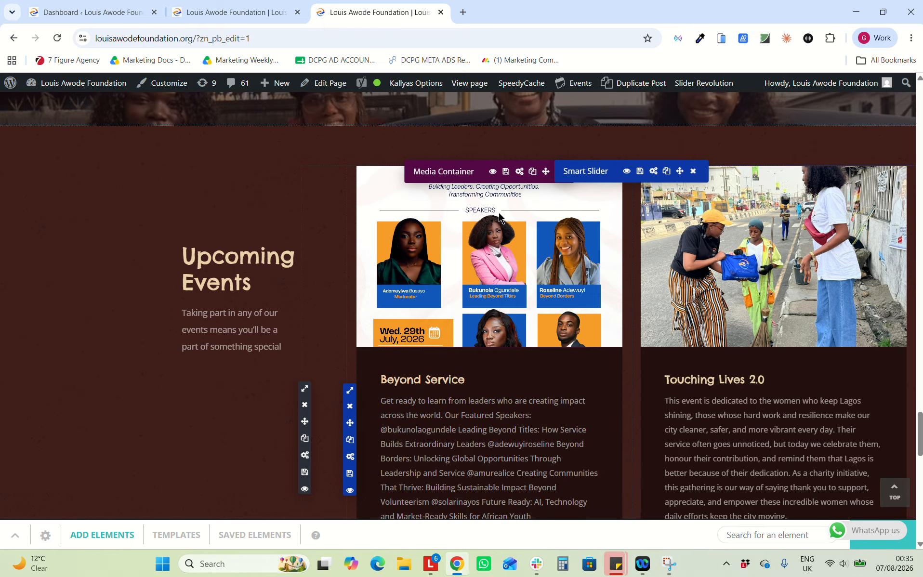
pyautogui.scroll(-5, 461, 367)
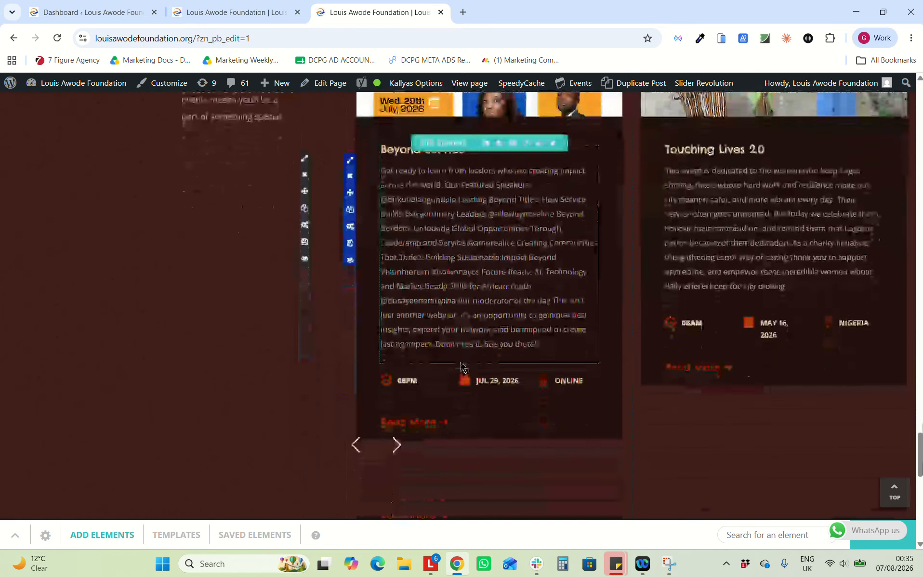
pyautogui.scroll(3, 461, 366)
pyautogui.scroll(2, 461, 367)
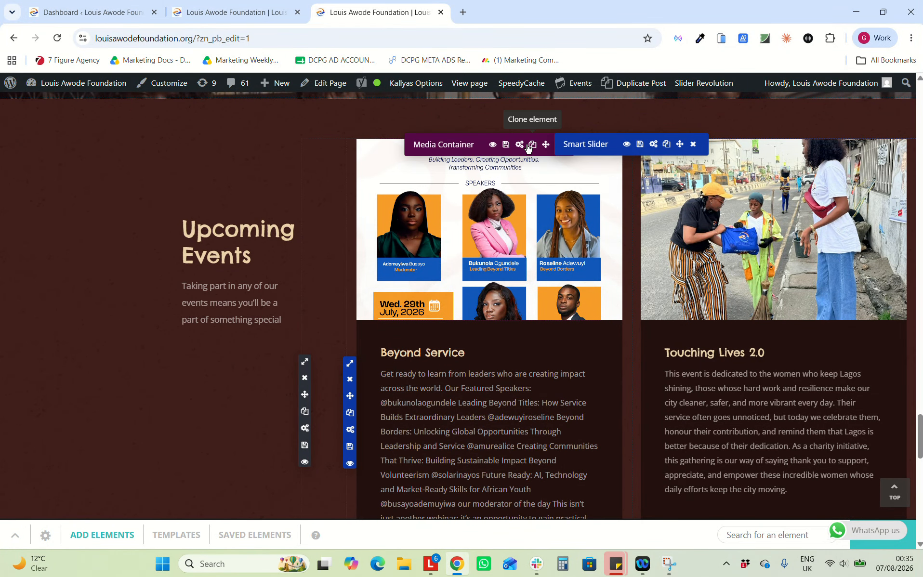
# Clone the Beyond Service event column so an identical card sits beside the original
pyautogui.click(536, 147)
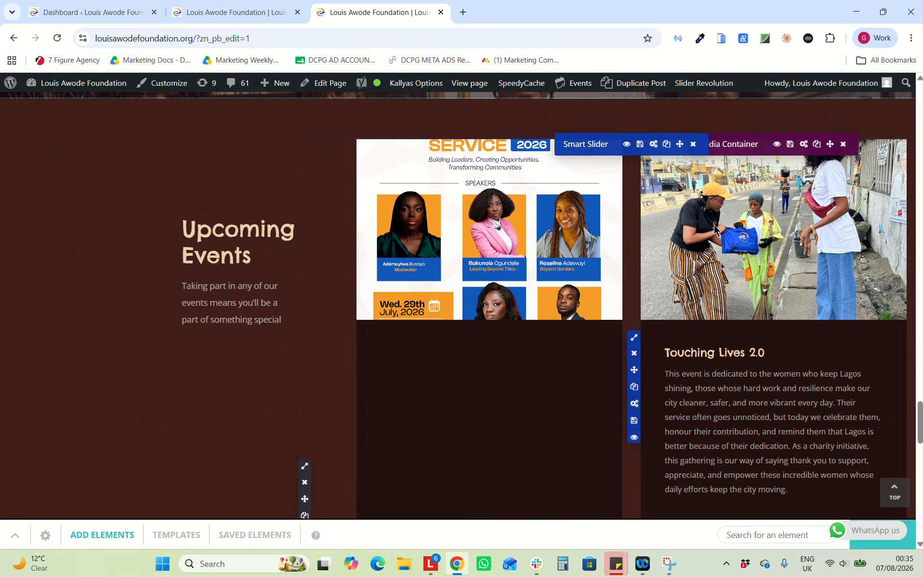
pyautogui.scroll(-5, 713, 230)
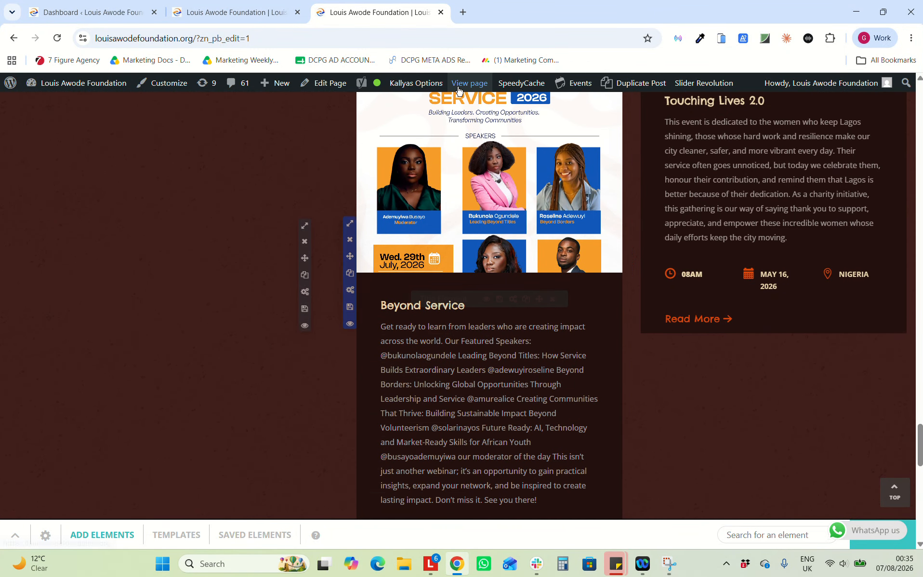
pyautogui.click(397, 22)
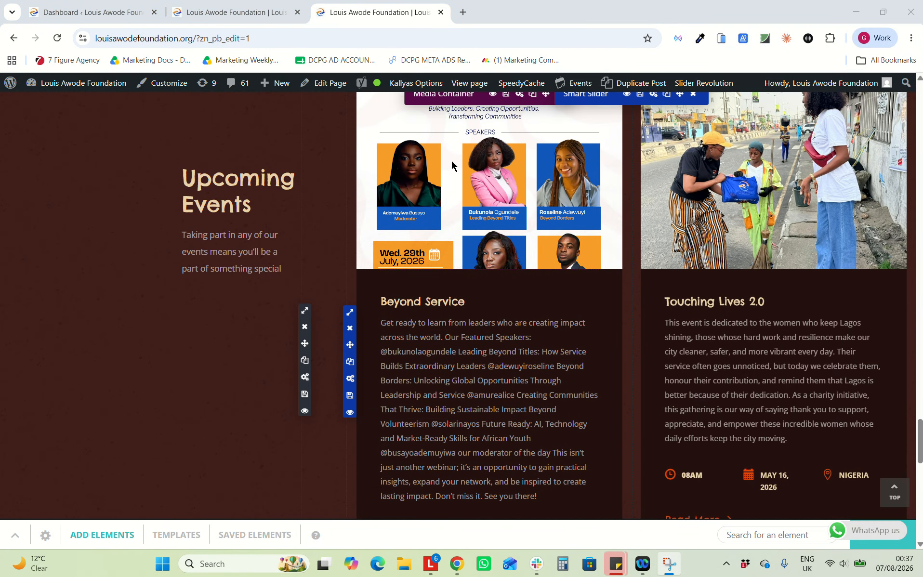
pyautogui.scroll(4, 451, 160)
pyautogui.scroll(-3, 631, 345)
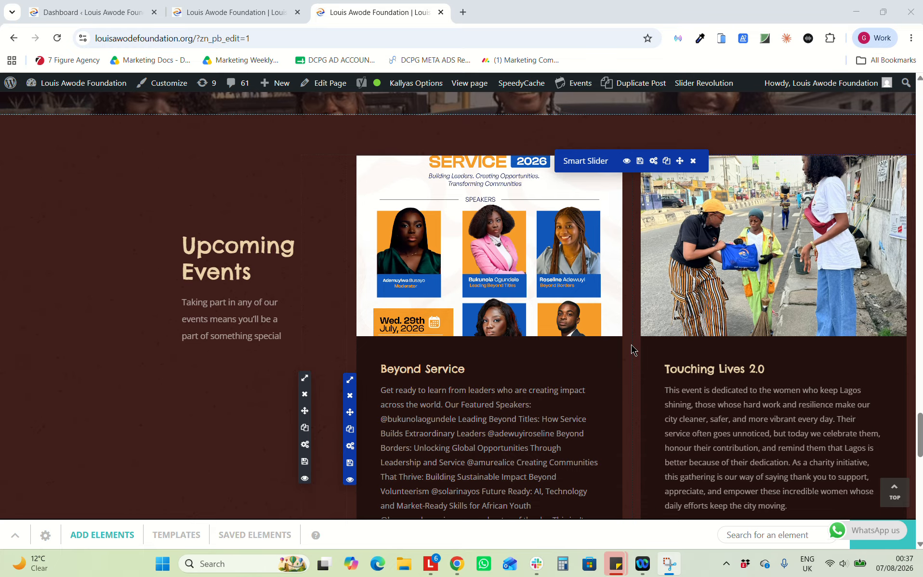
pyautogui.scroll(-1, 631, 344)
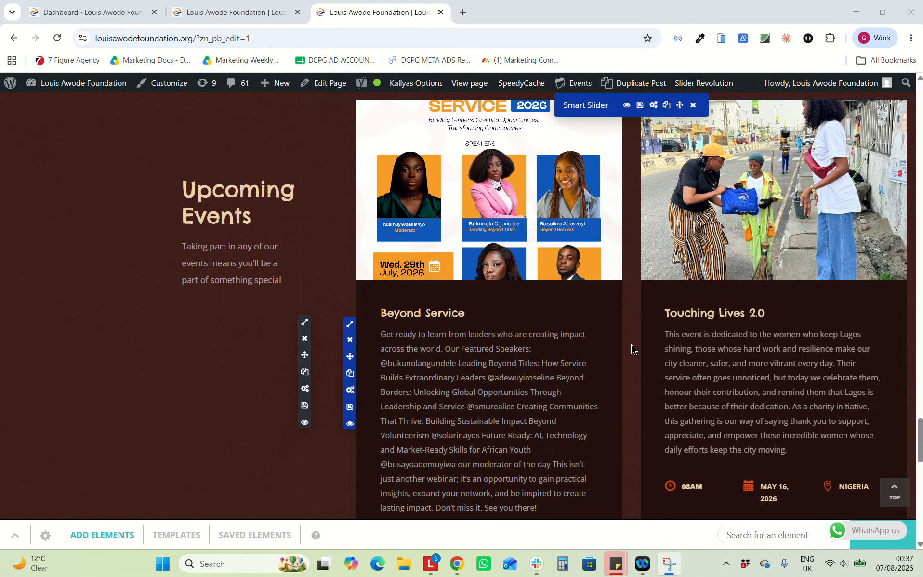
pyautogui.scroll(-2, 631, 345)
pyautogui.scroll(3, 630, 345)
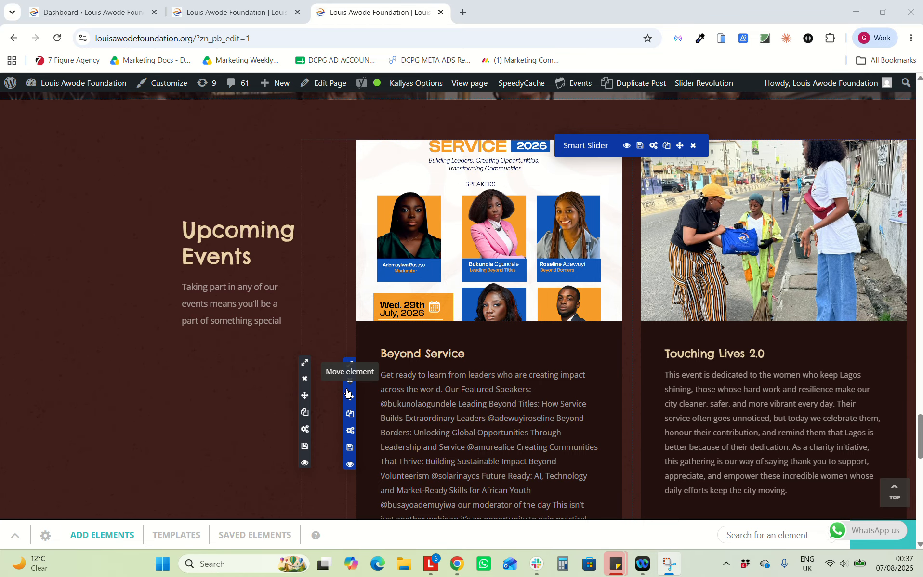
pyautogui.click(349, 417)
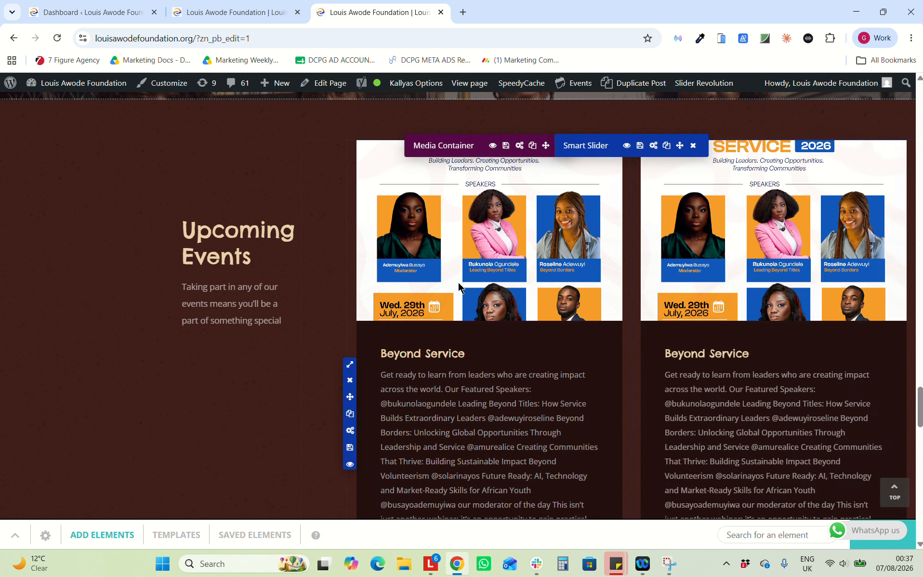
pyautogui.scroll(-6, 441, 420)
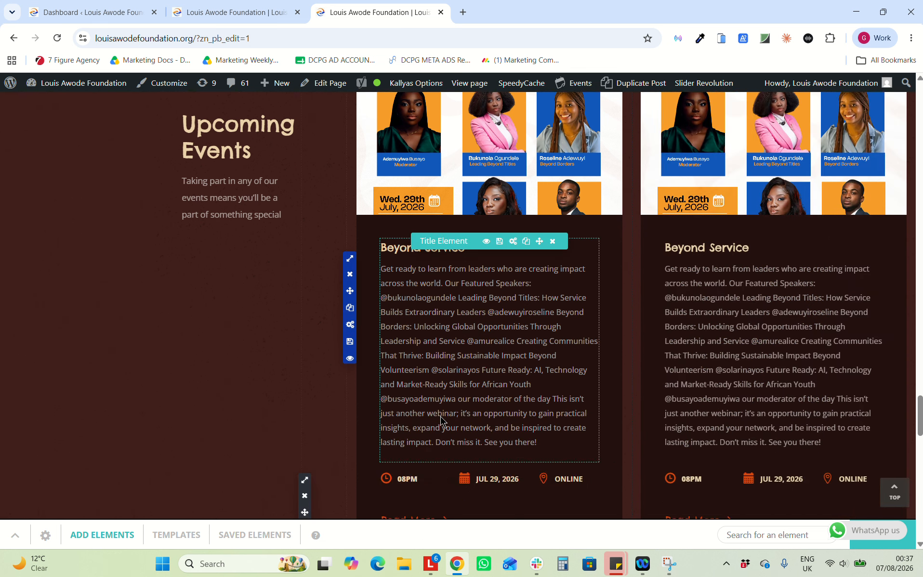
pyautogui.scroll(7, 440, 416)
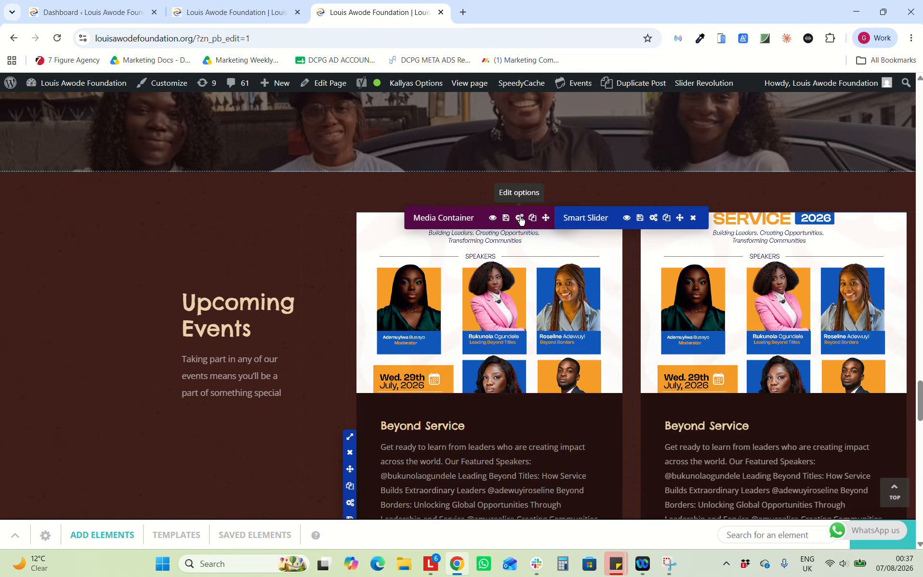
# Set the left card's flyer background to the gsu Spring Break / St. Patrick's Day image and save
pyautogui.click(520, 217)
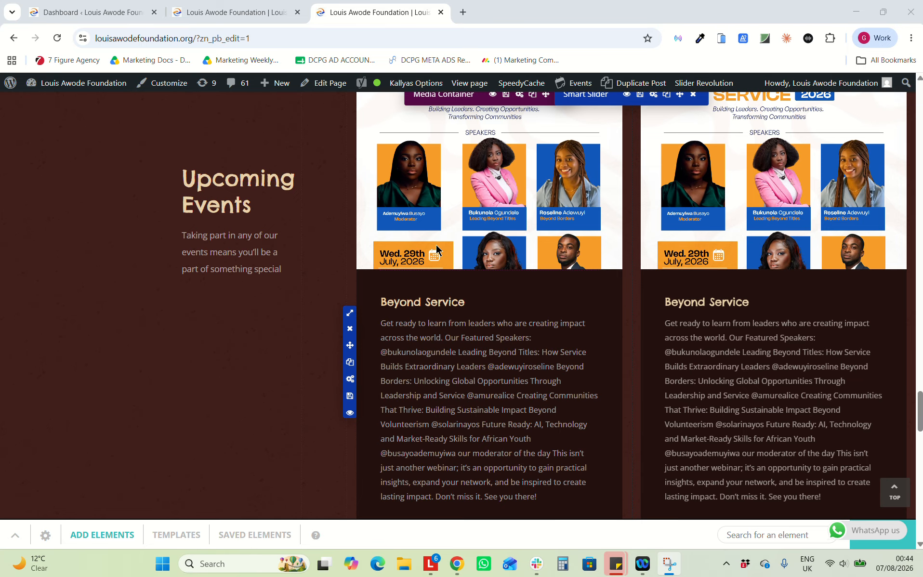
pyautogui.scroll(1, 437, 249)
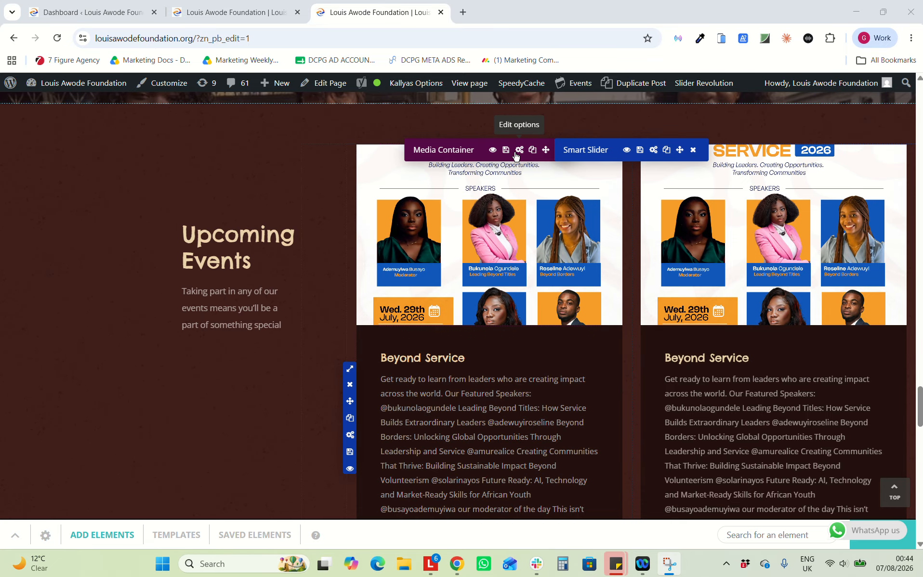
pyautogui.click(519, 151)
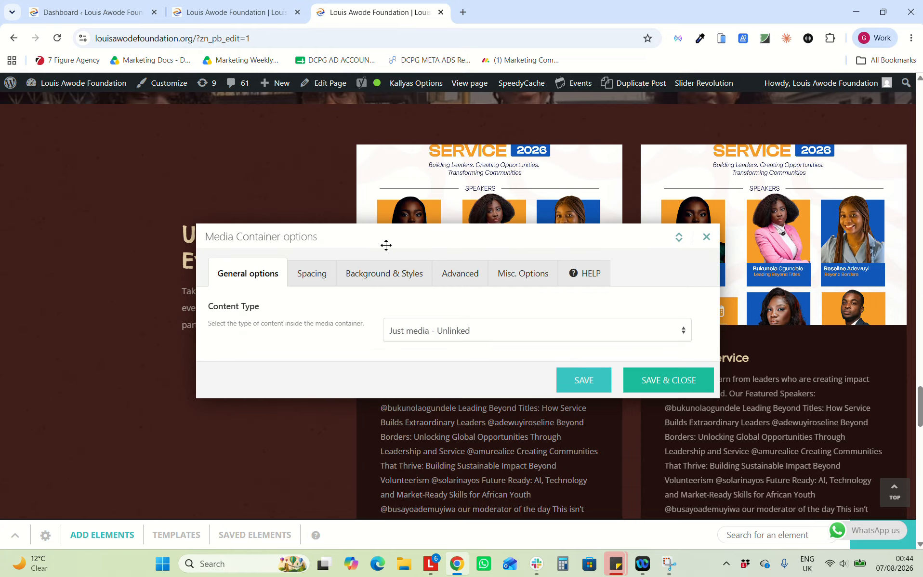
pyautogui.click(356, 277)
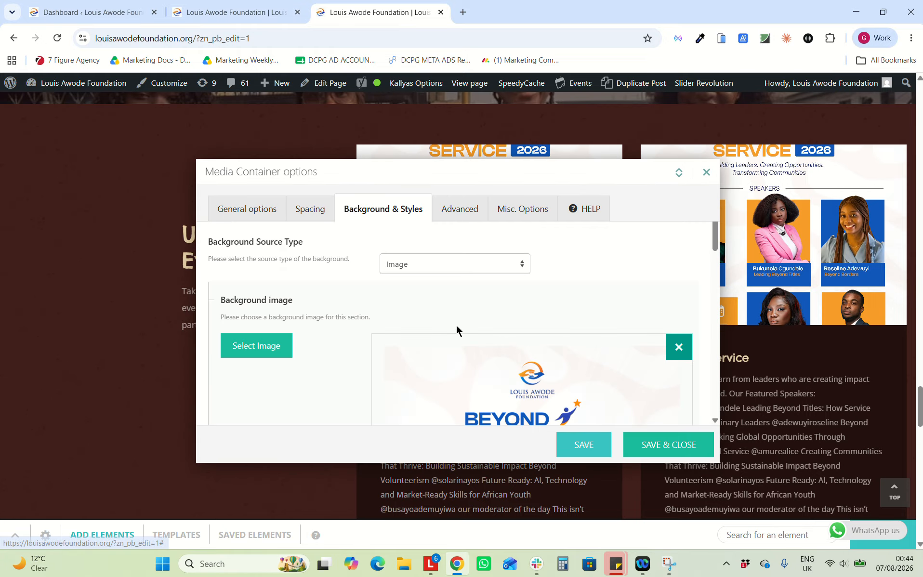
pyautogui.scroll(-1, 462, 329)
pyautogui.click(267, 312)
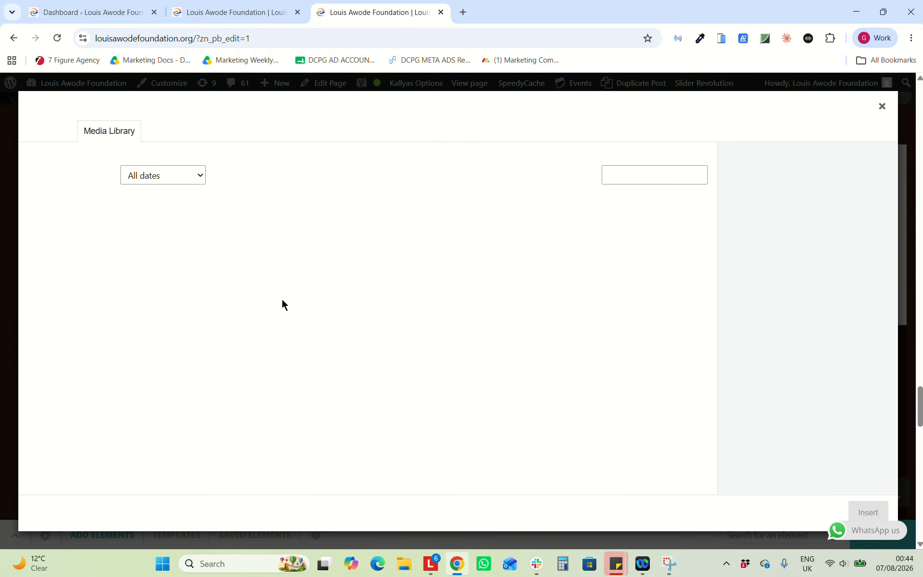
pyautogui.click(409, 313)
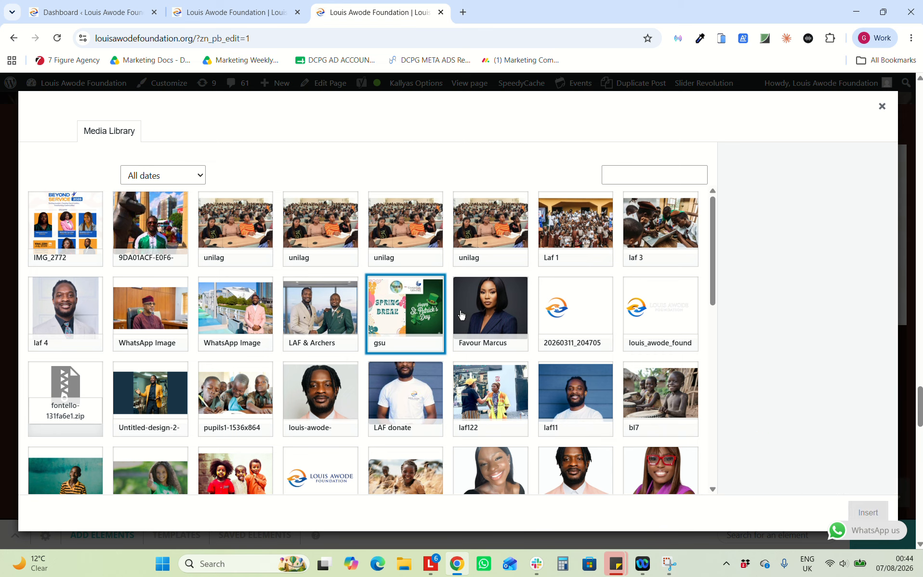
pyautogui.click(400, 299)
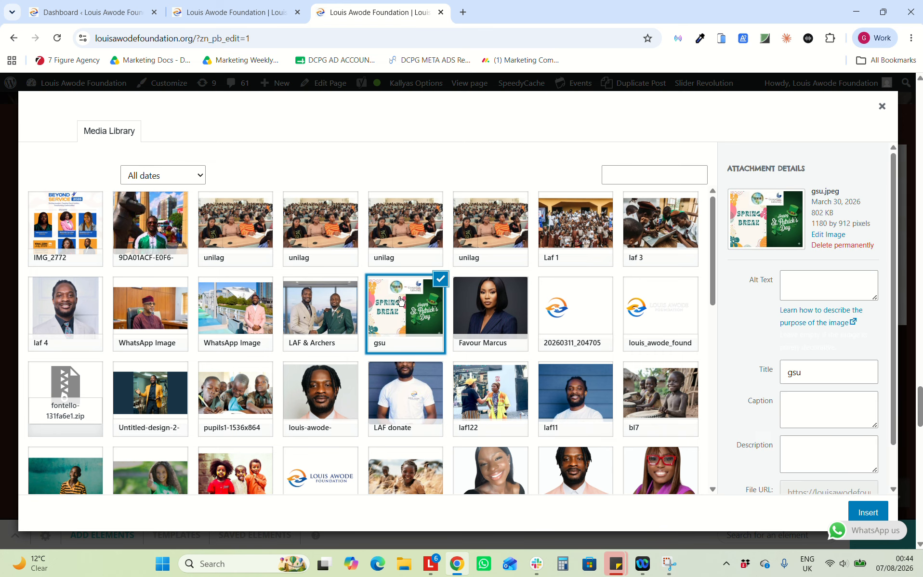
pyautogui.click(870, 511)
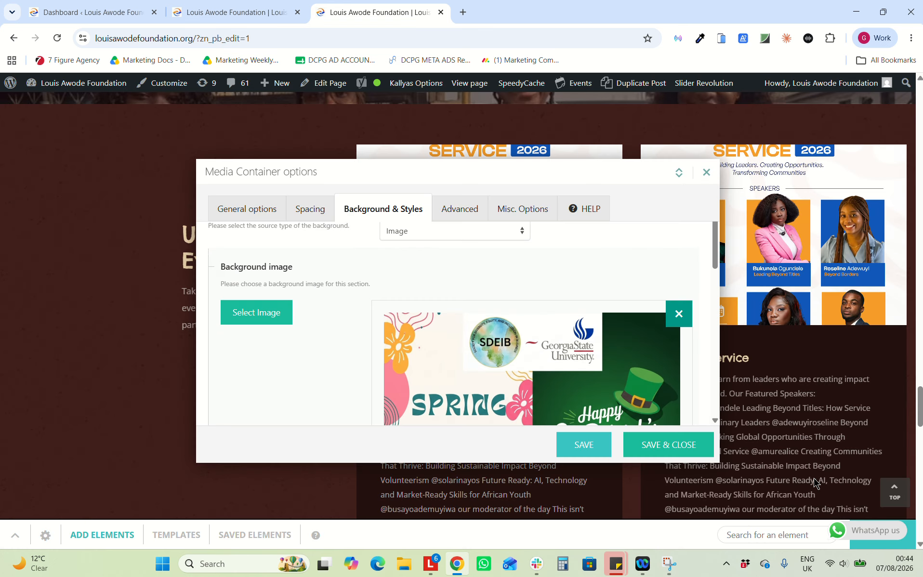
pyautogui.scroll(-3, 528, 347)
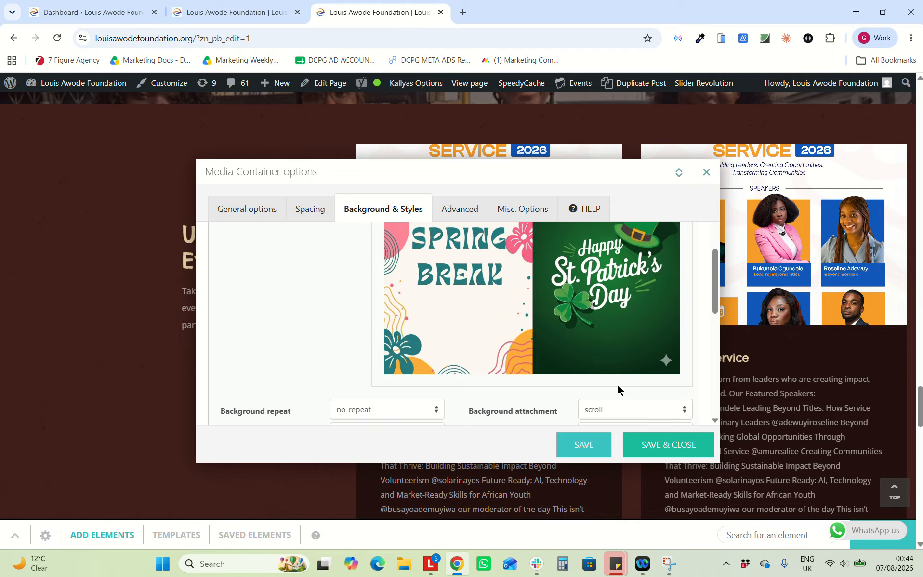
pyautogui.click(644, 443)
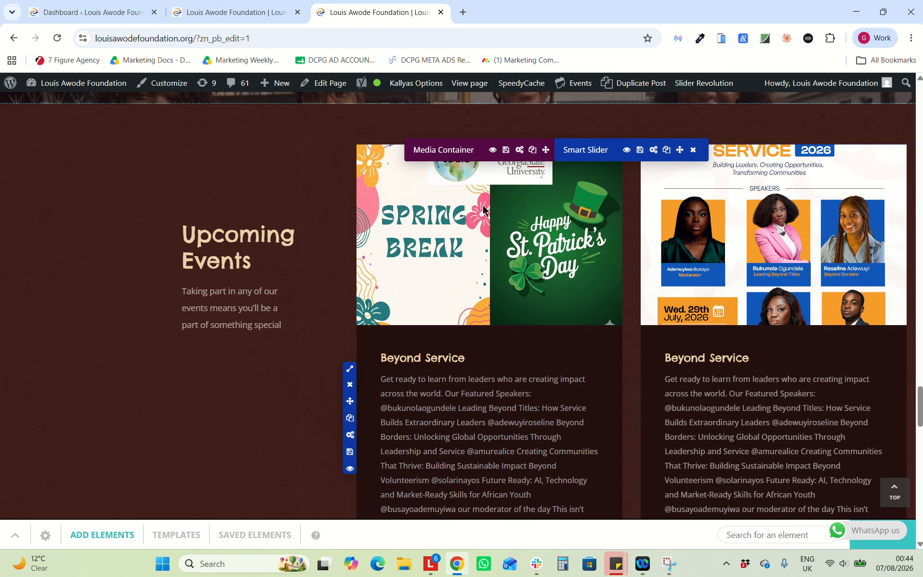
# Change the left event card's title text from 'Beyond Service' to 'Testing' and save
pyautogui.scroll(-1, 513, 352)
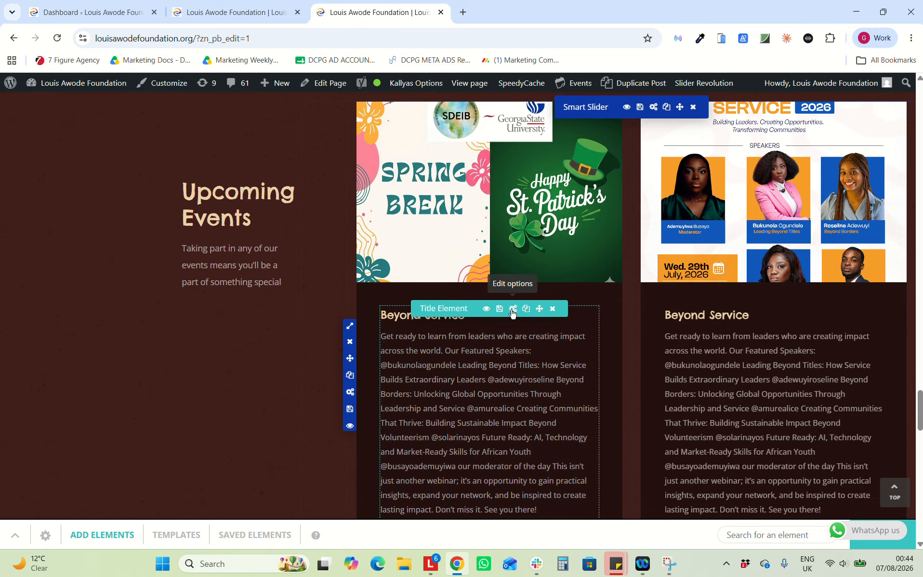
pyautogui.click(513, 310)
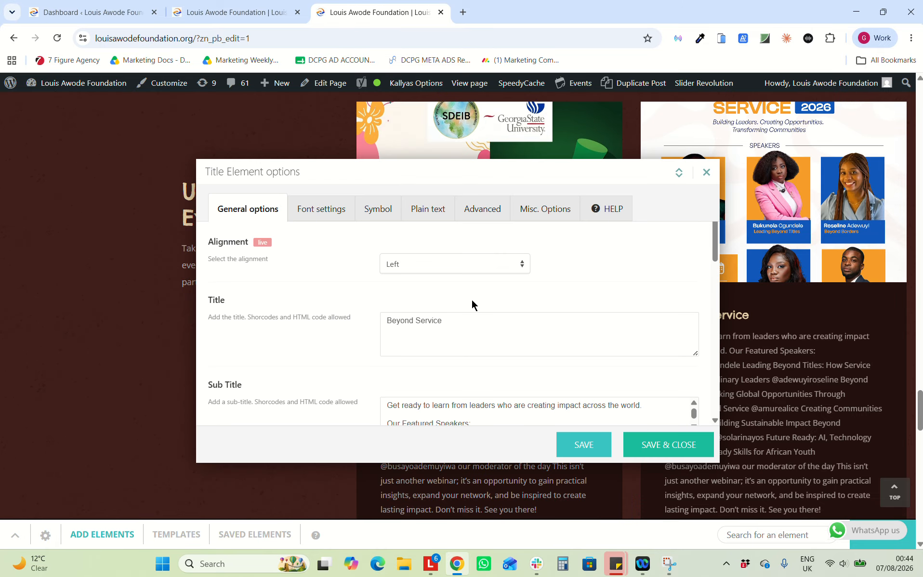
pyautogui.moveTo(452, 326); pyautogui.dragTo(352, 320)
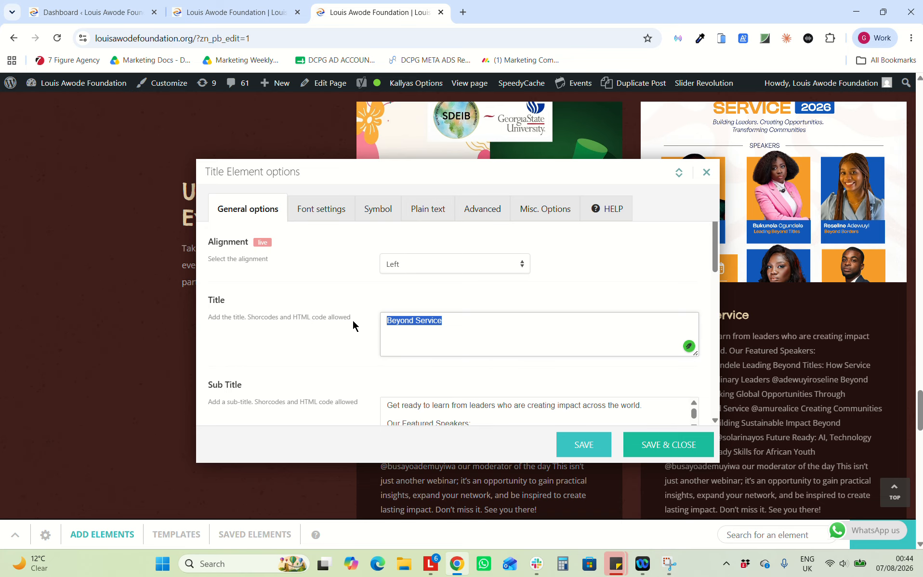
pyautogui.click(669, 445)
pyautogui.scroll(-1, 499, 445)
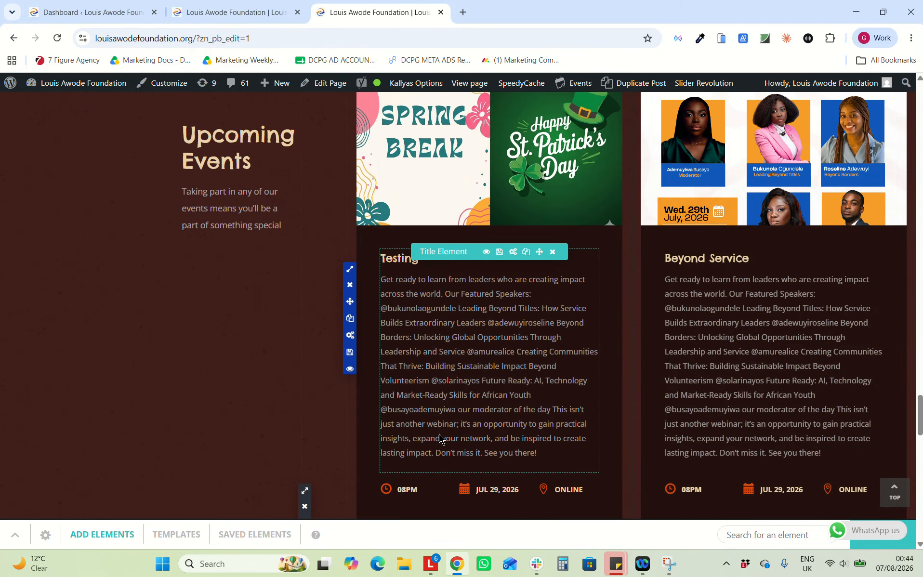
pyautogui.scroll(-2, 499, 414)
pyautogui.scroll(-2, 517, 324)
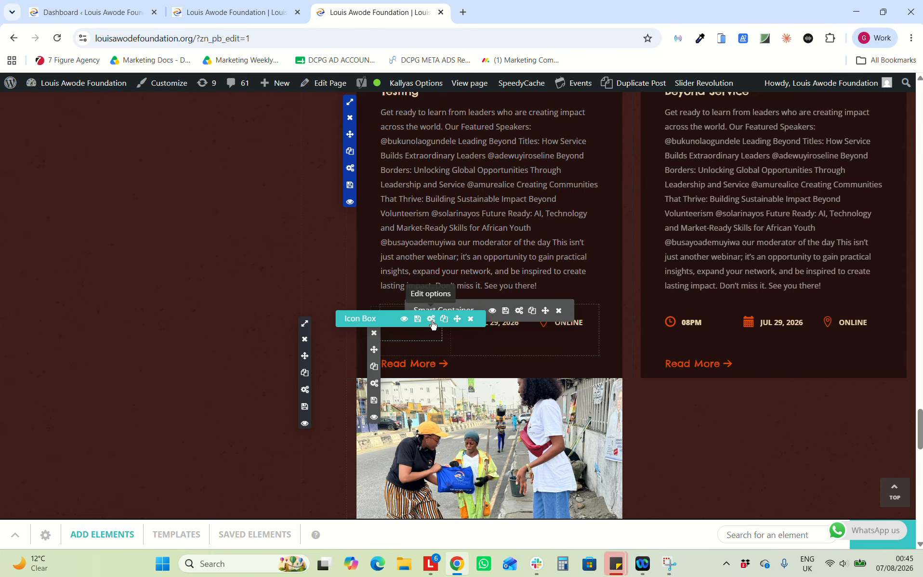
# Edit the left card's time Icon Box title from 08PM to 09PM and save
pyautogui.click(431, 319)
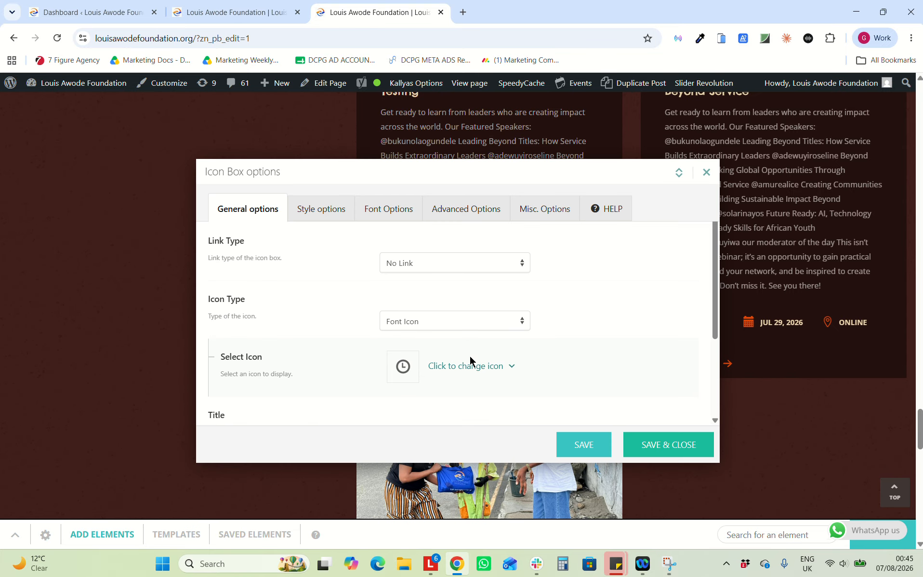
pyautogui.scroll(-2, 470, 360)
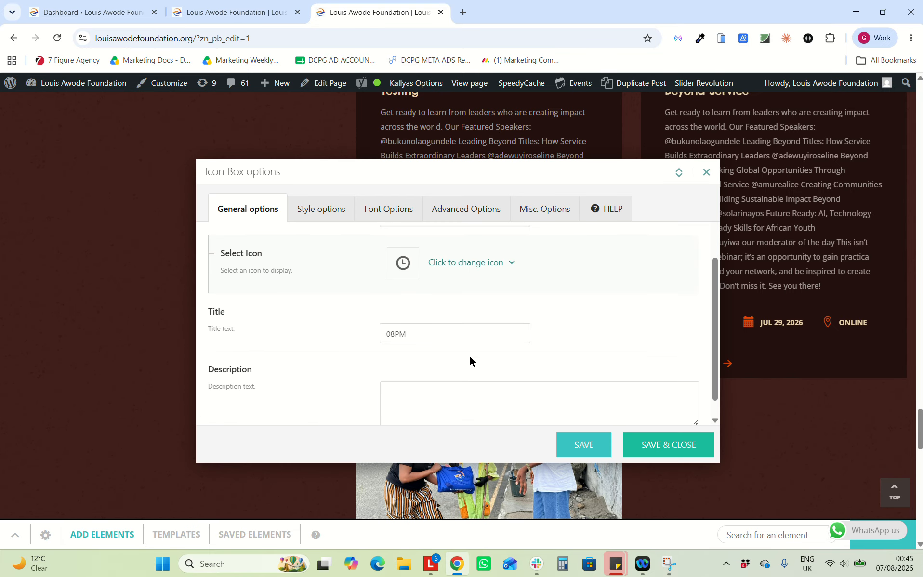
pyautogui.click(393, 334)
pyautogui.press('BackSpace')
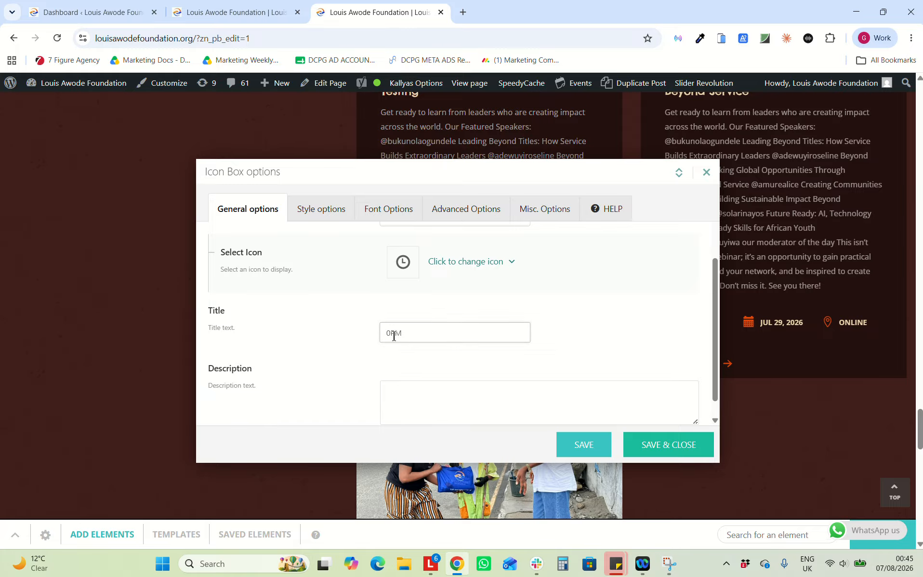
pyautogui.write('9')
pyautogui.click(645, 451)
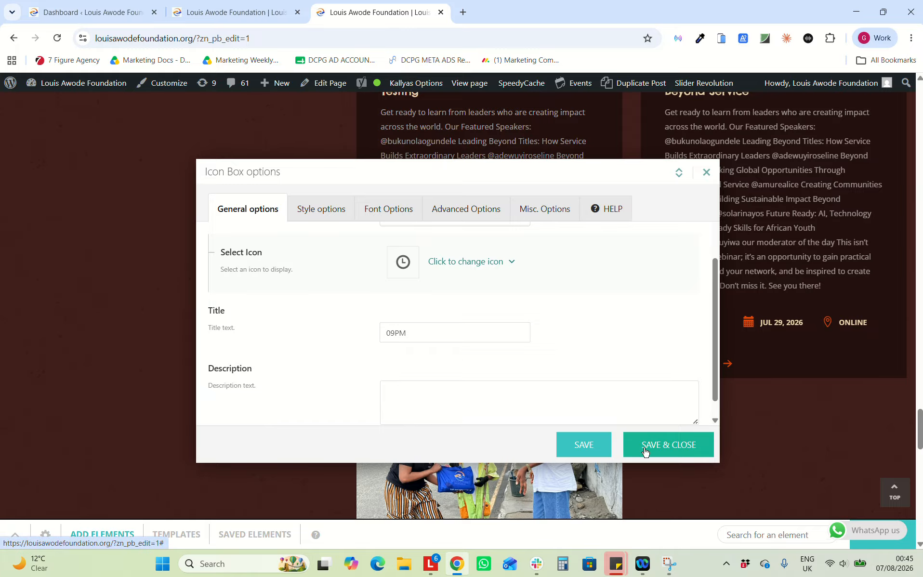
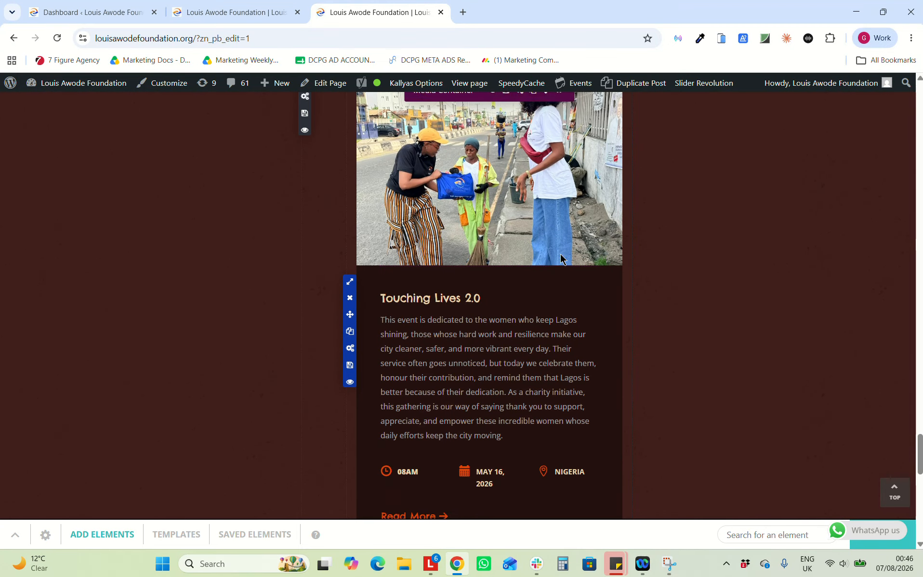
# Reload the builder and collapse the elements panel to view the Upcoming Events cards
pyautogui.scroll(10, 560, 255)
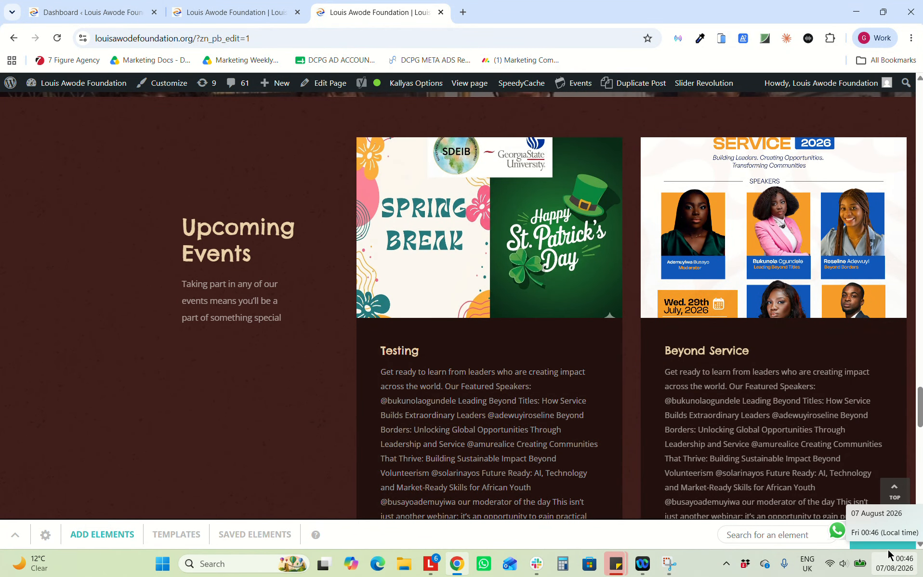
pyautogui.click(57, 38)
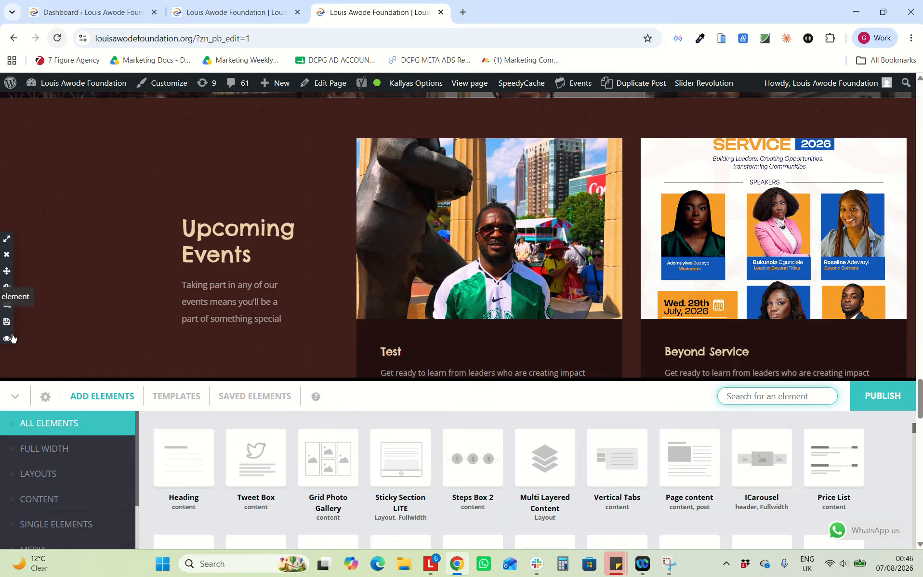
pyautogui.click(15, 395)
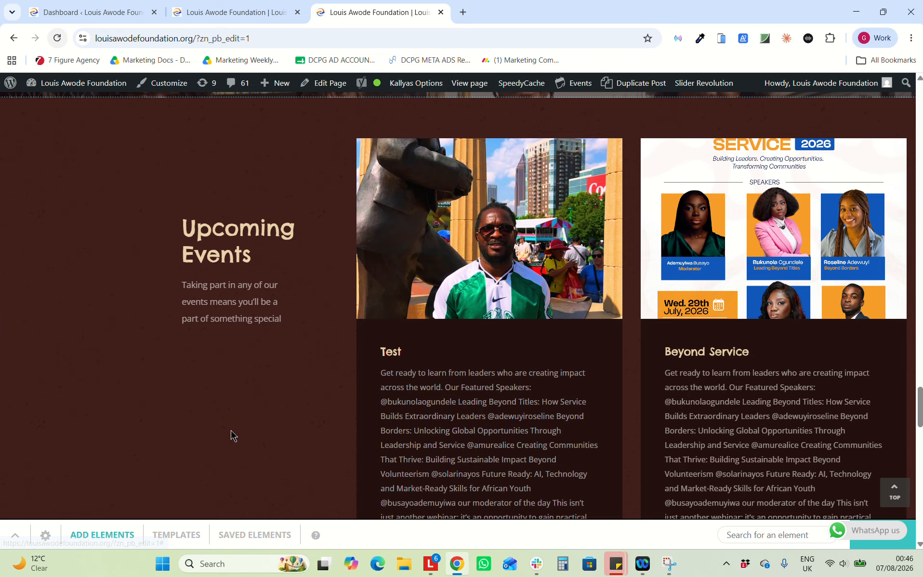
pyautogui.scroll(-8, 233, 436)
pyautogui.scroll(-15, 231, 434)
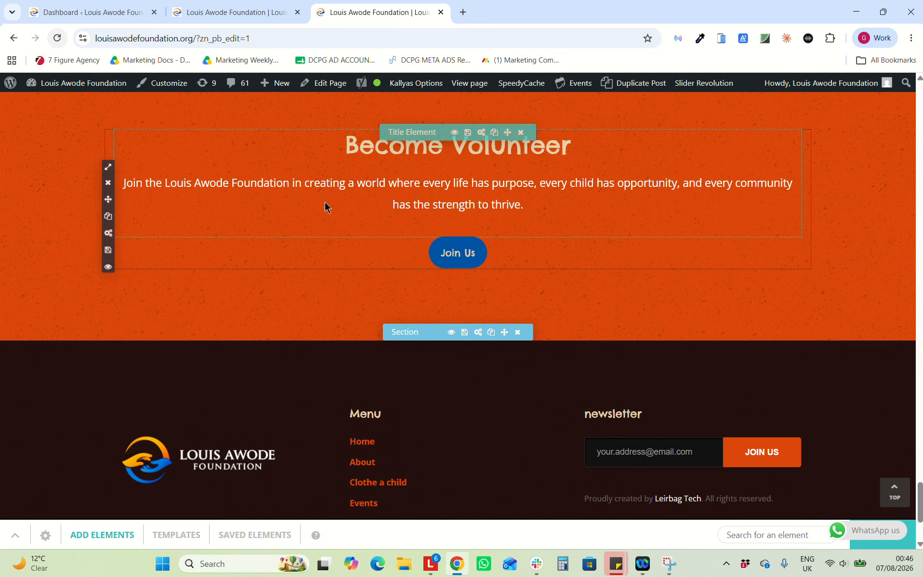
pyautogui.scroll(15, 325, 207)
pyautogui.scroll(1, 325, 207)
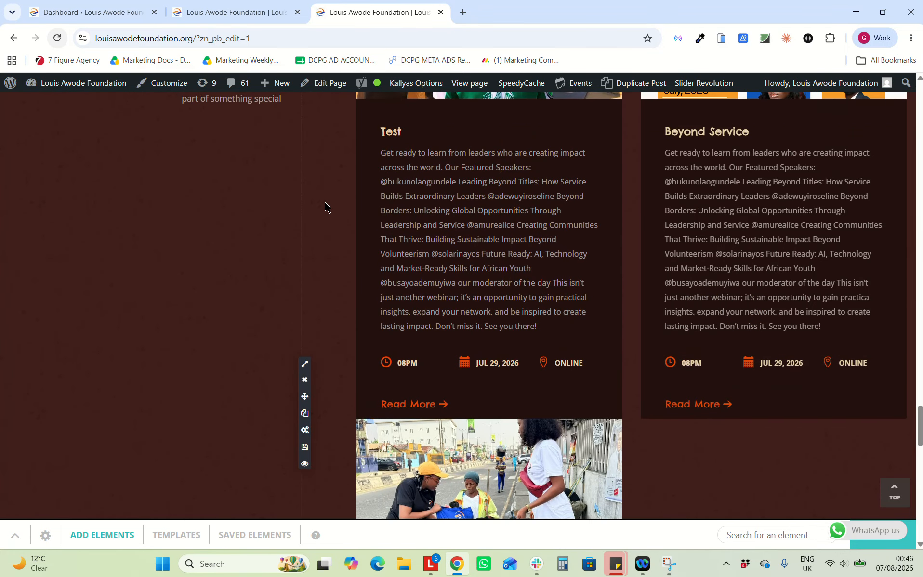
pyautogui.scroll(4, 325, 207)
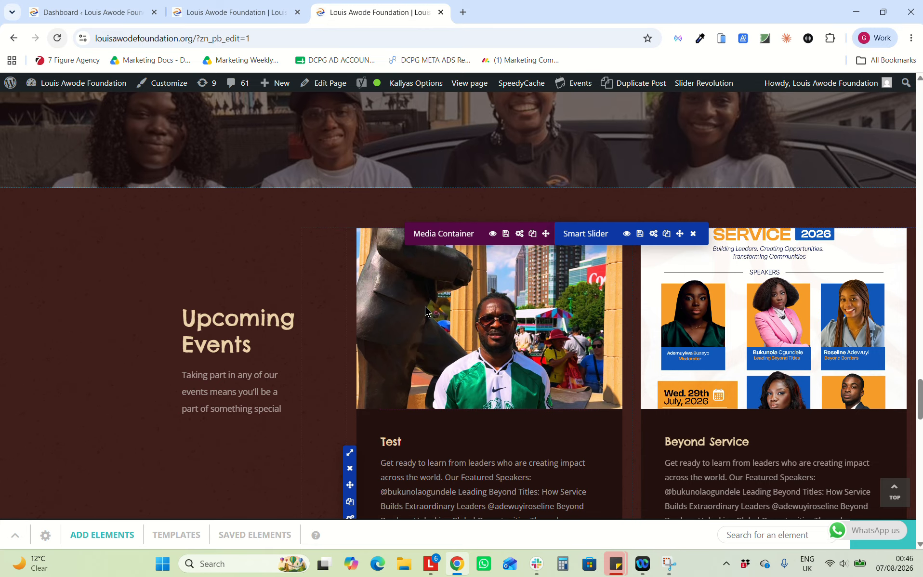
pyautogui.scroll(-1, 425, 307)
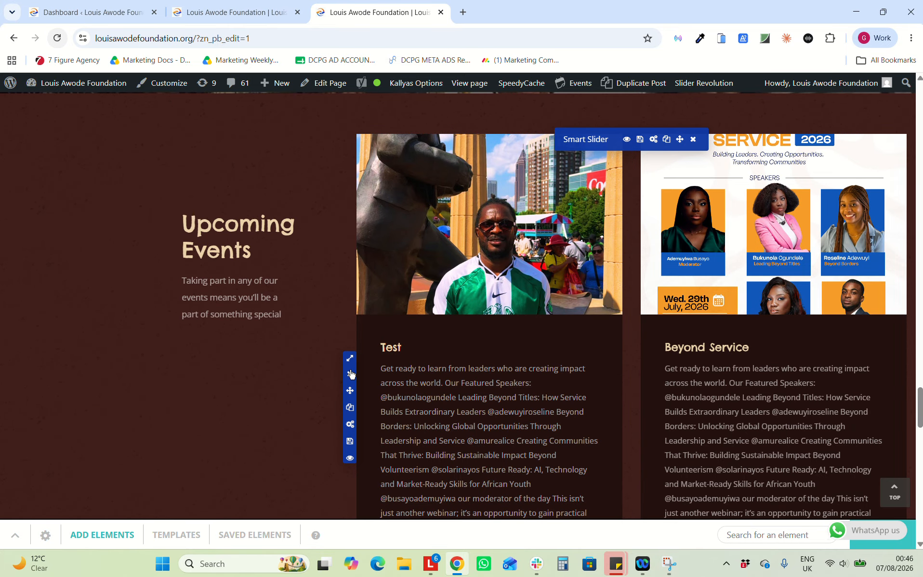
# Delete the Test card, leaving Beyond Service and Touching Lives 2.0, and save the page
pyautogui.click(350, 374)
pyautogui.click(414, 333)
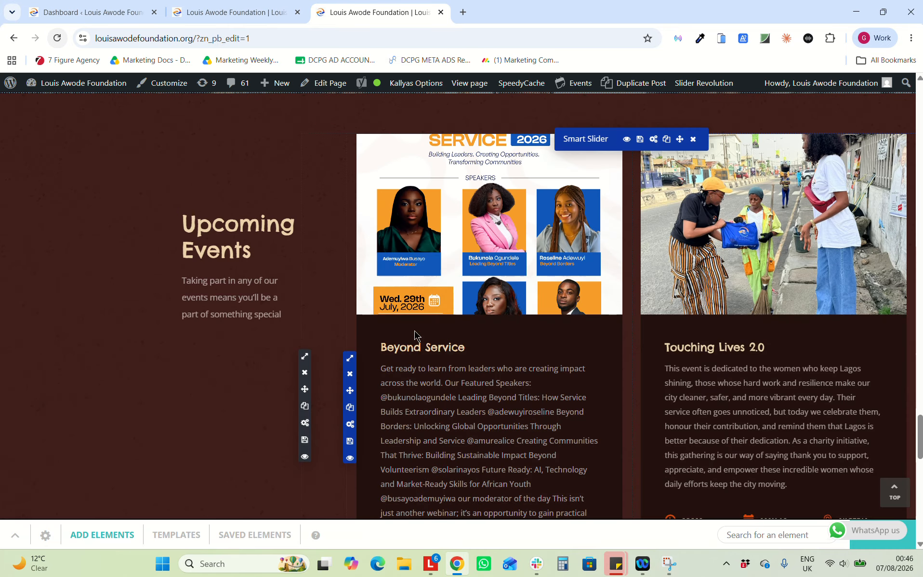
pyautogui.scroll(-2, 491, 385)
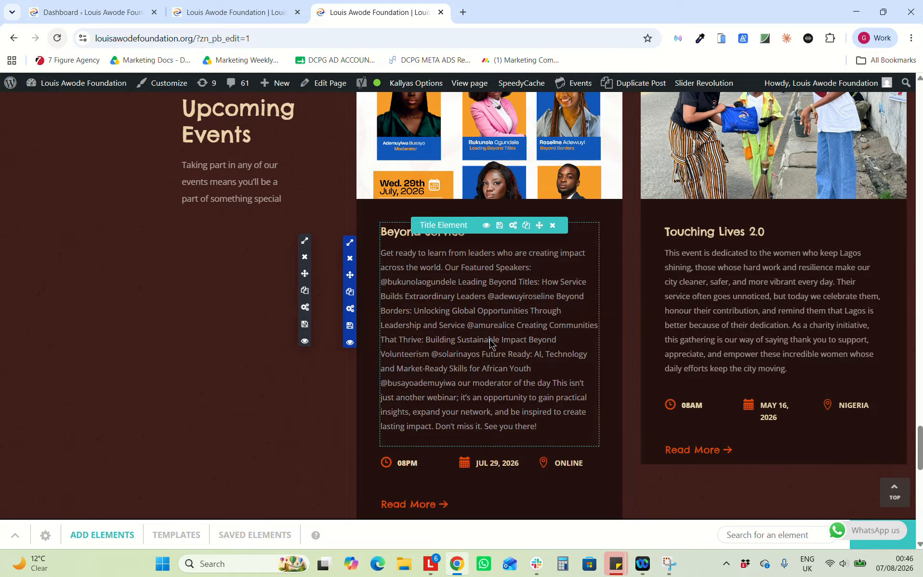
pyautogui.click(901, 536)
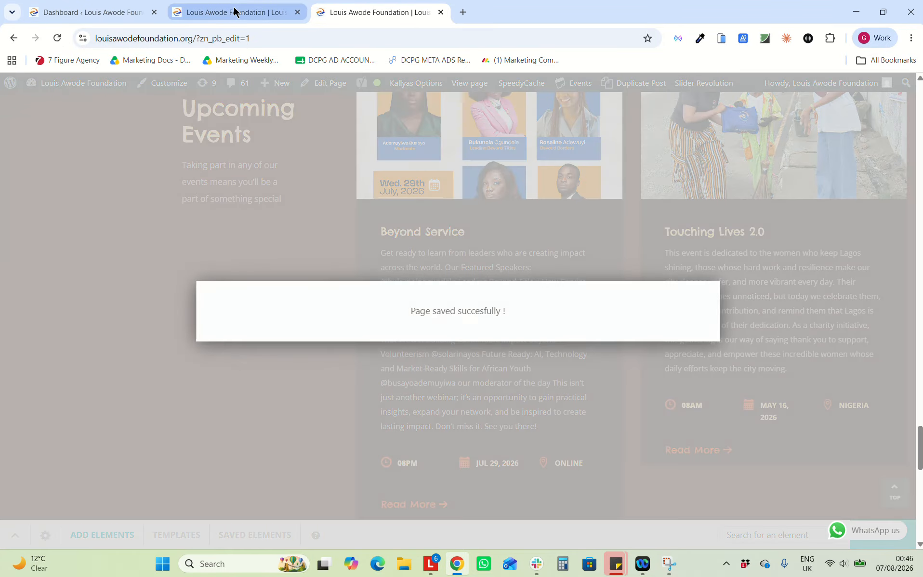
pyautogui.scroll(-3, 432, 250)
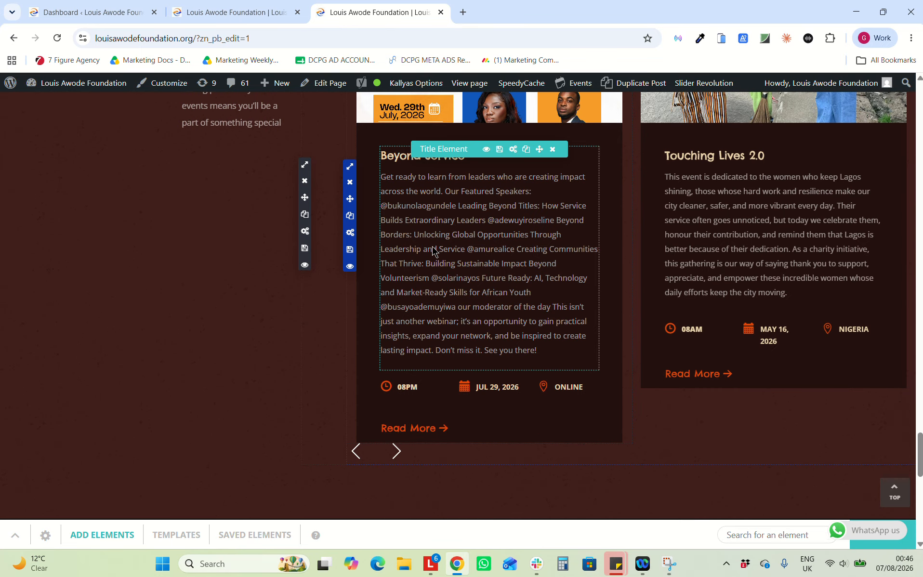
pyautogui.scroll(10, 432, 249)
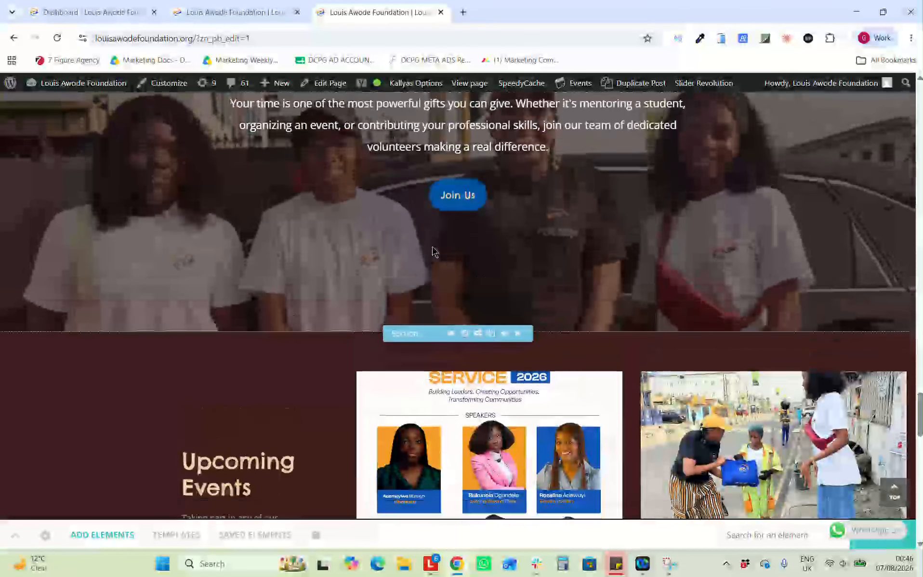
pyautogui.scroll(-2, 253, 334)
pyautogui.scroll(-3, 231, 364)
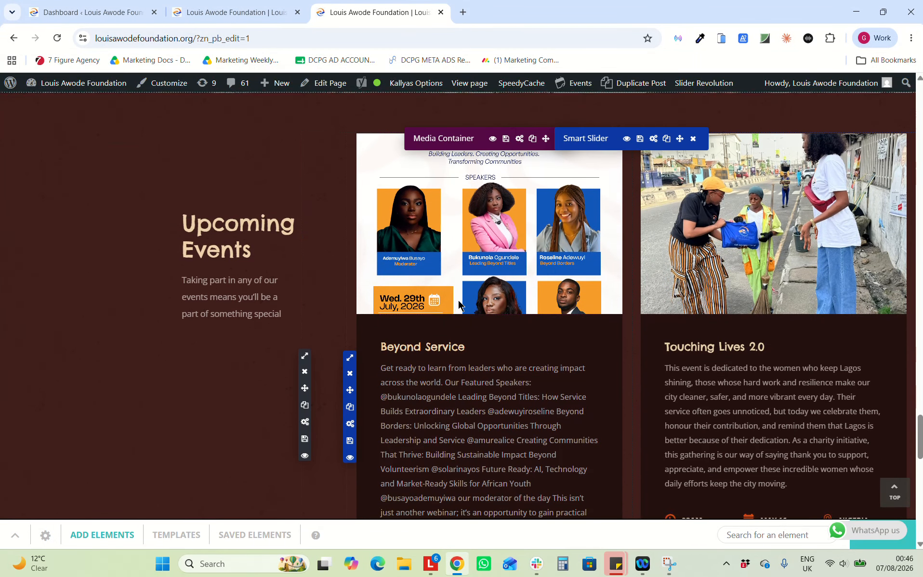
pyautogui.scroll(-3, 457, 301)
pyautogui.scroll(-8, 458, 303)
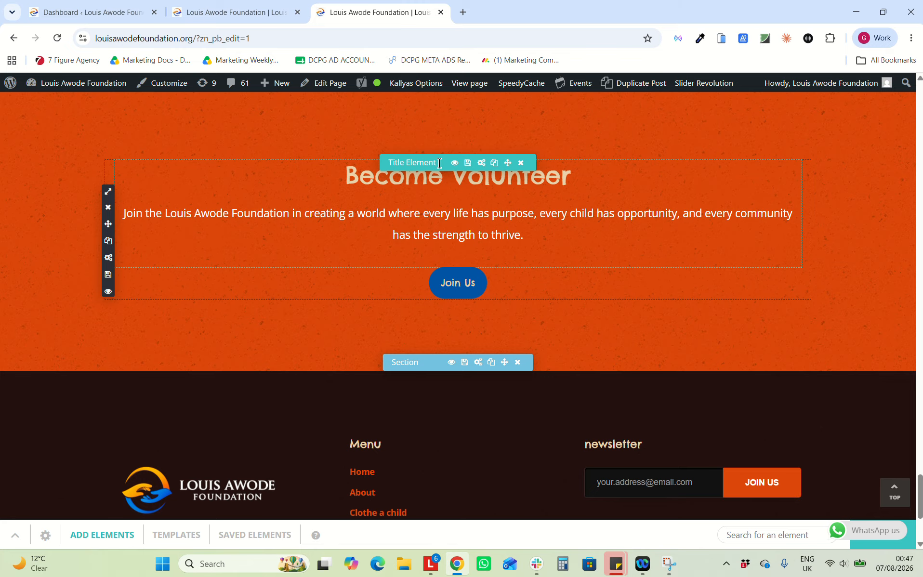
pyautogui.click(480, 162)
pyautogui.click(421, 331)
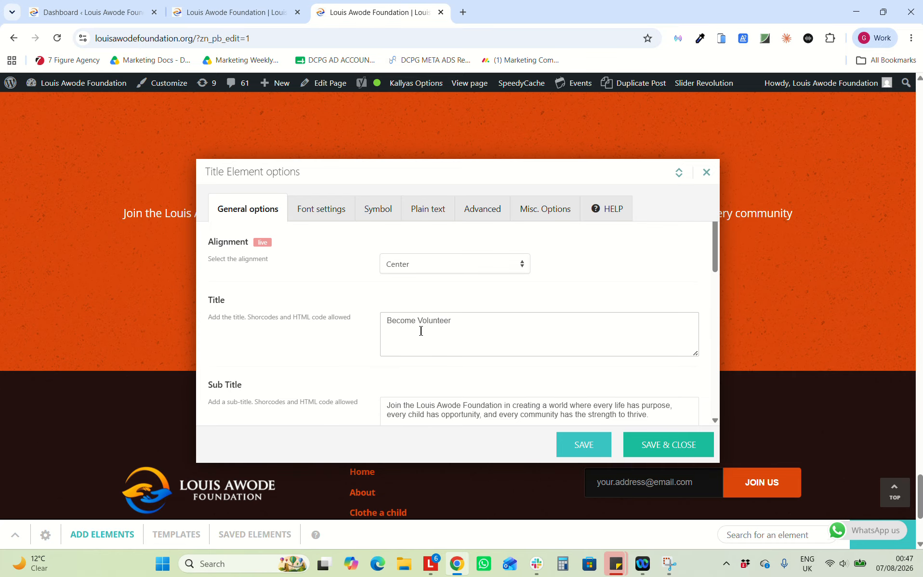
pyautogui.click(705, 173)
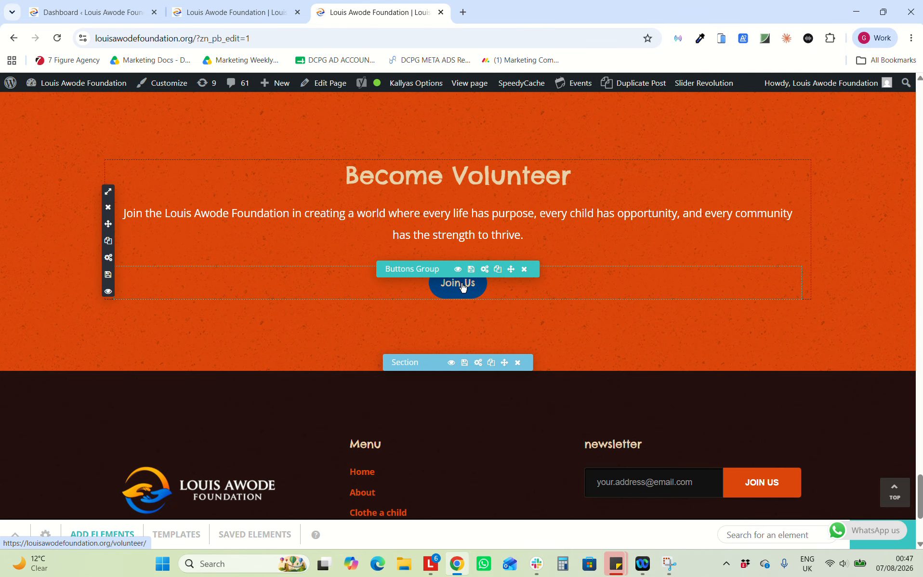
pyautogui.click(485, 269)
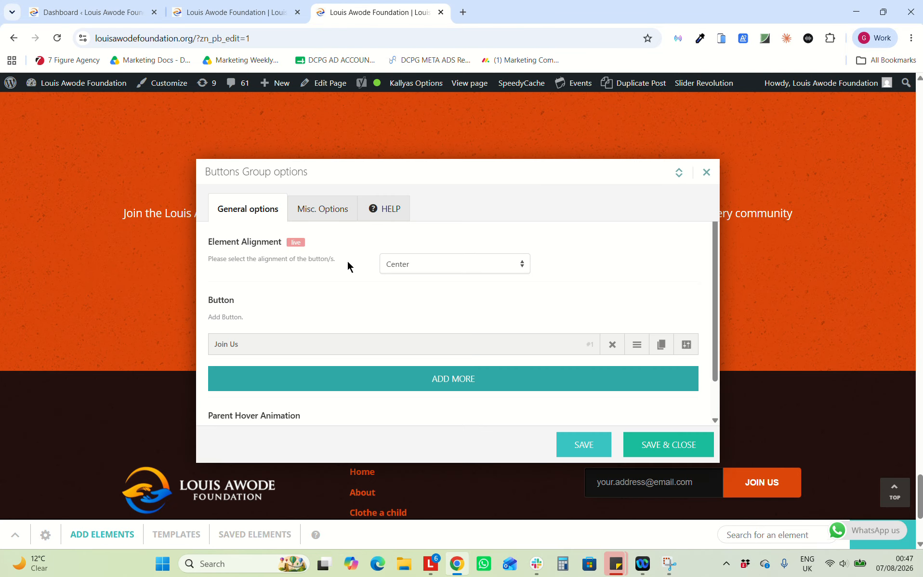
pyautogui.click(683, 344)
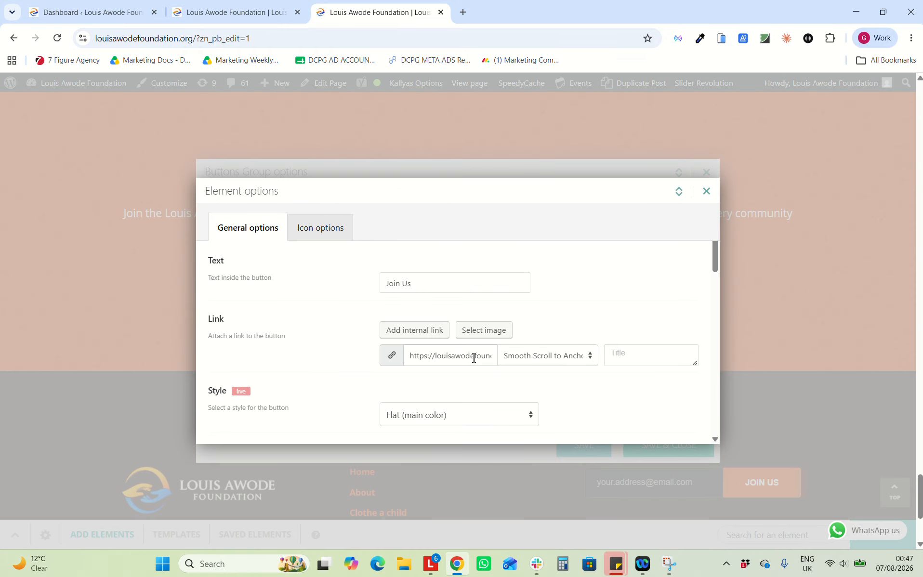
pyautogui.click(705, 191)
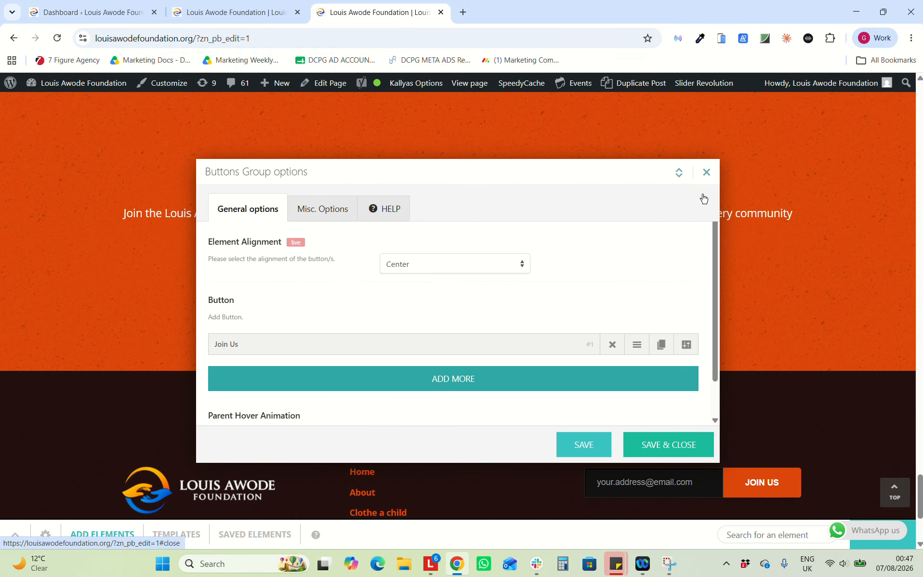
pyautogui.click(708, 179)
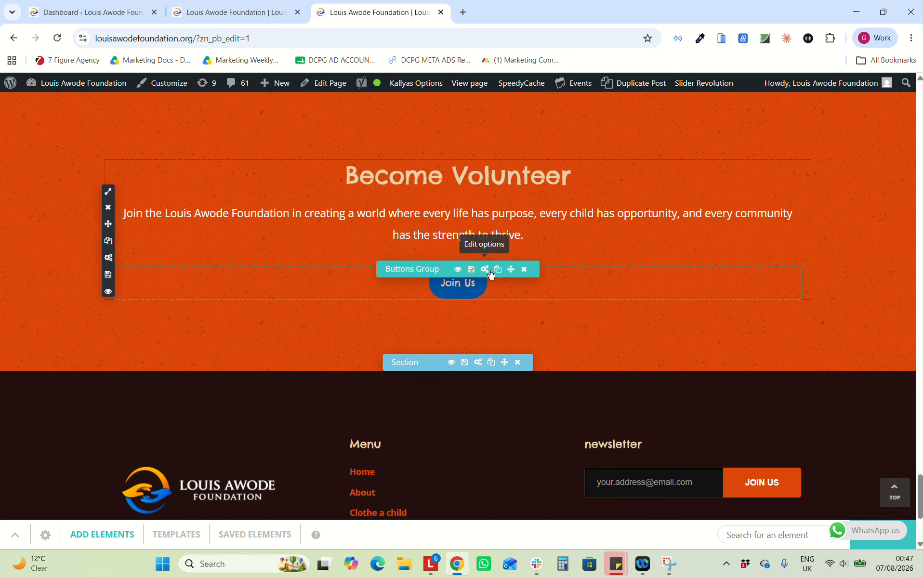
pyautogui.click(490, 272)
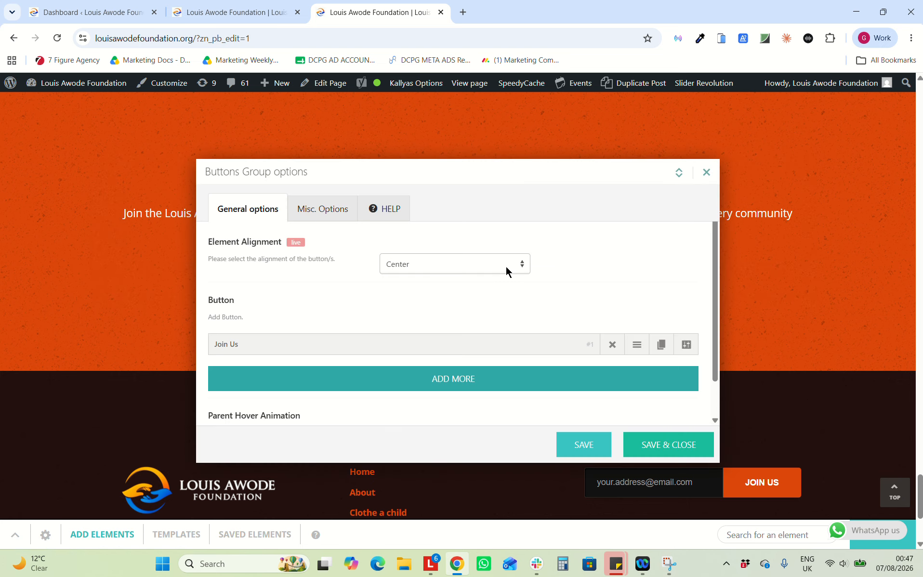
pyautogui.click(686, 345)
pyautogui.tripleClick(450, 359)
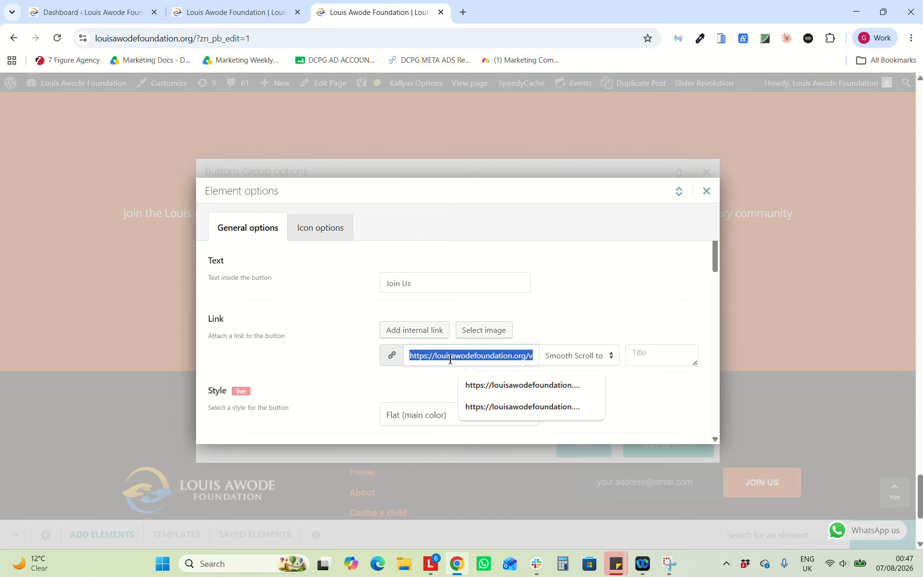
pyautogui.rightClick(450, 359)
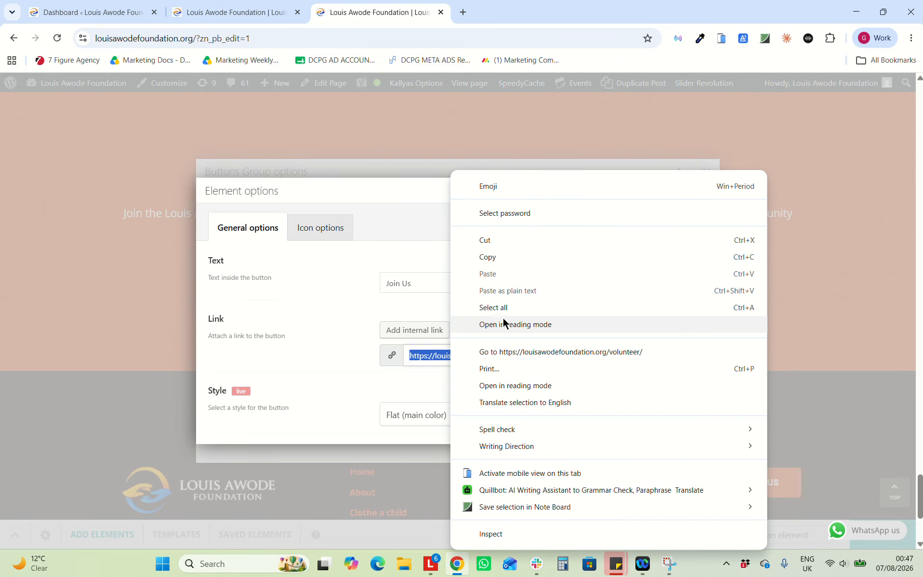
pyautogui.click(395, 211)
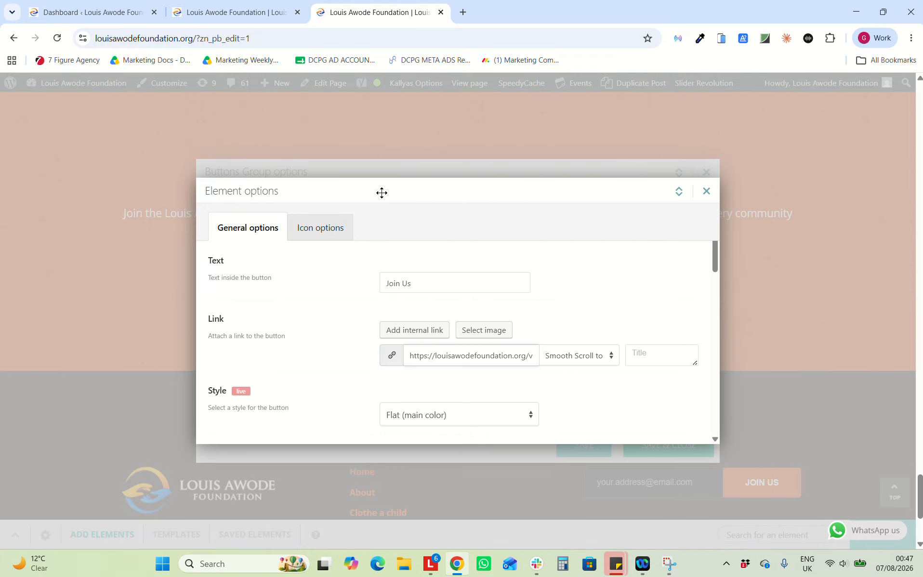
pyautogui.click(716, 196)
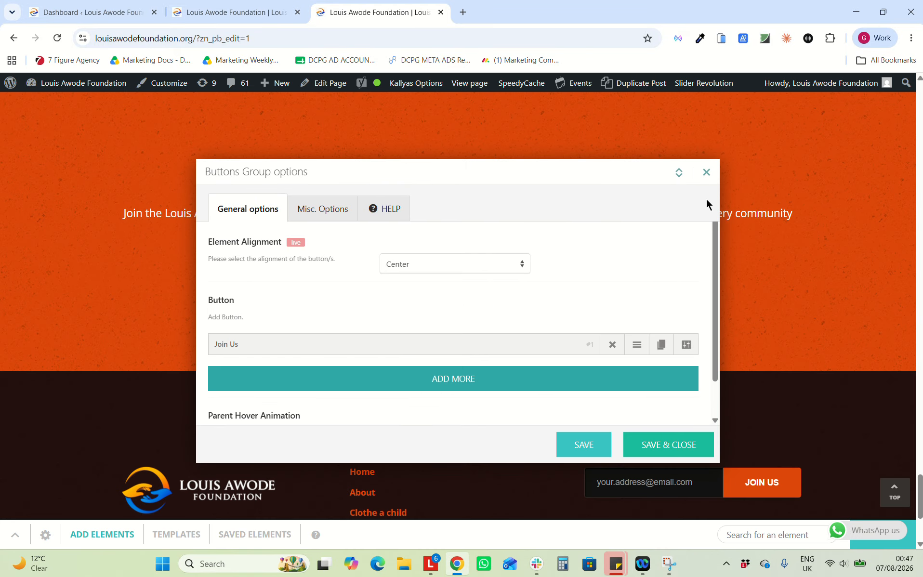
pyautogui.click(706, 172)
pyautogui.scroll(-1, 479, 333)
pyautogui.scroll(15, 478, 332)
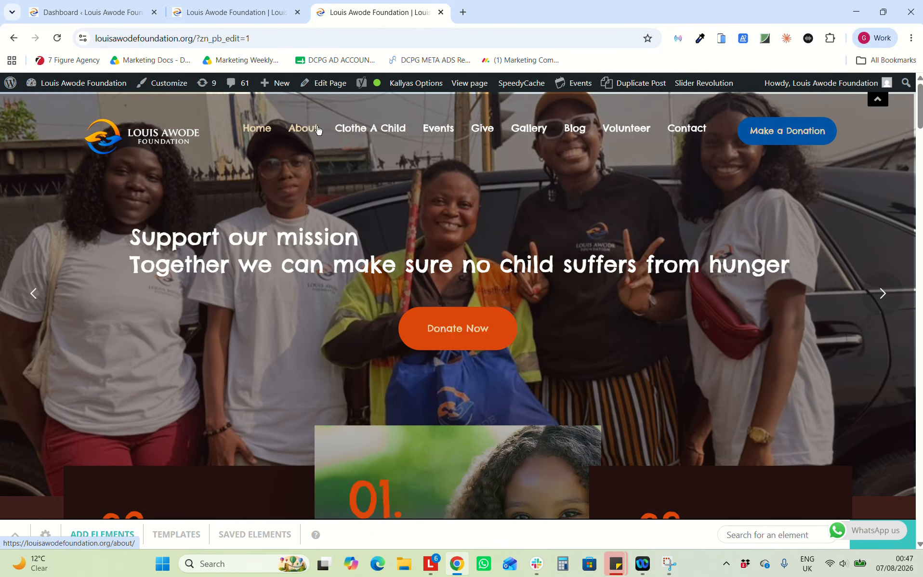
pyautogui.click(312, 132)
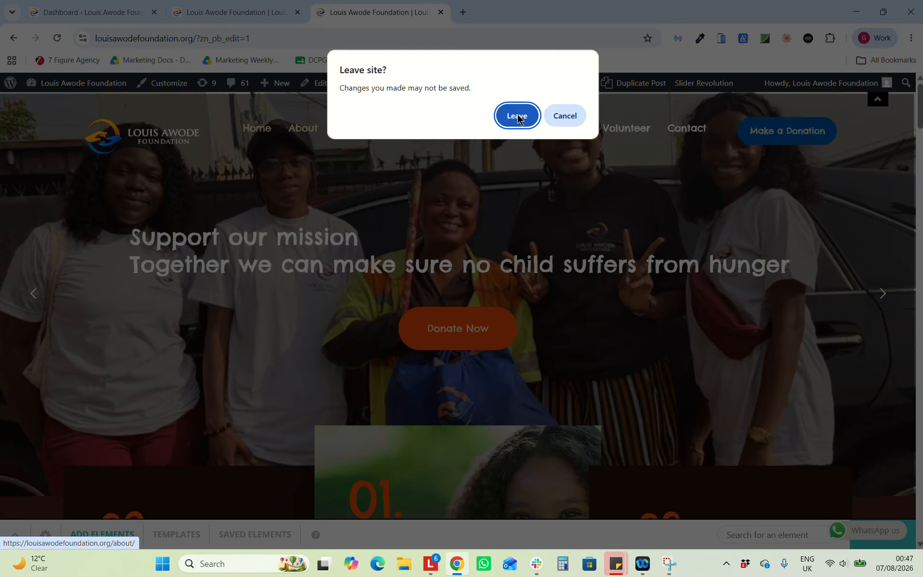
pyautogui.click(517, 116)
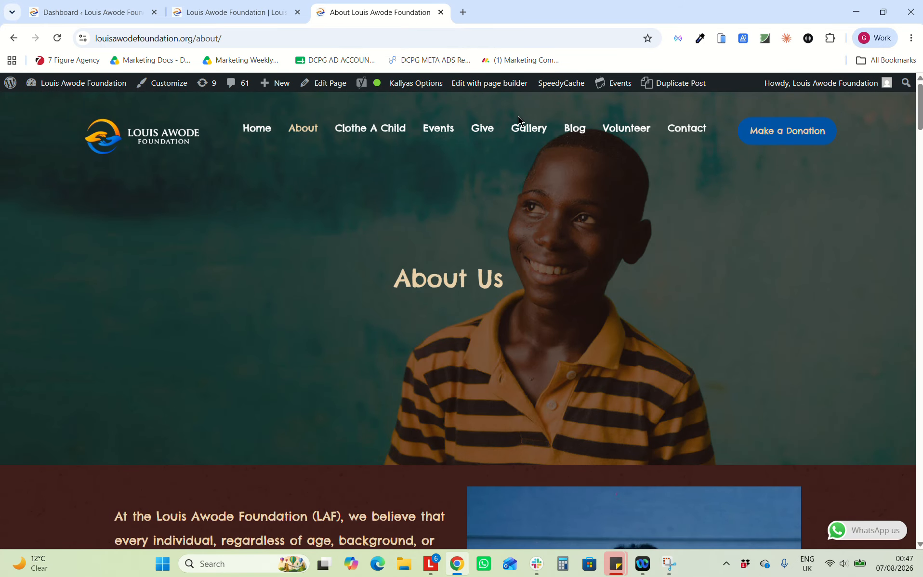
pyautogui.scroll(-12, 449, 373)
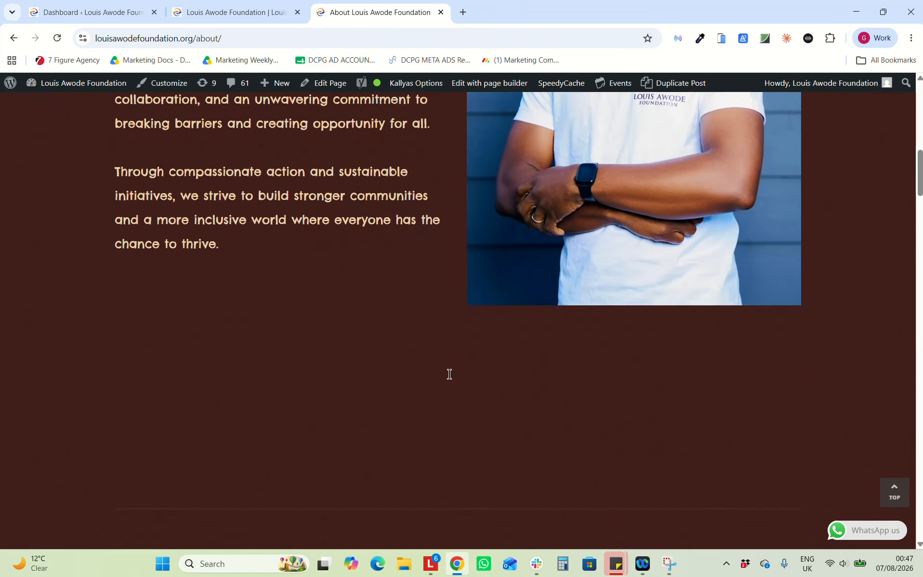
pyautogui.scroll(-20, 449, 373)
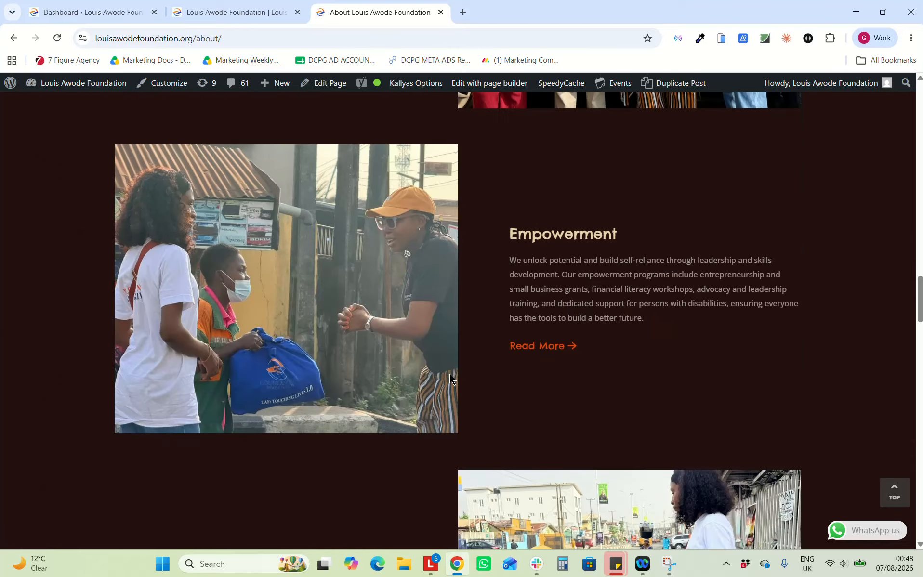
pyautogui.scroll(-20, 449, 378)
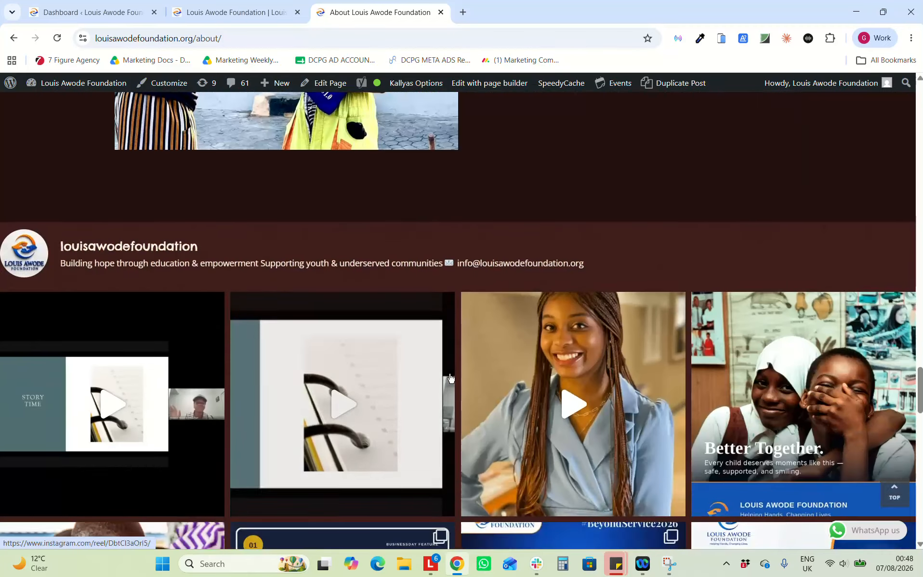
pyautogui.scroll(-5, 449, 378)
pyautogui.scroll(8, 449, 378)
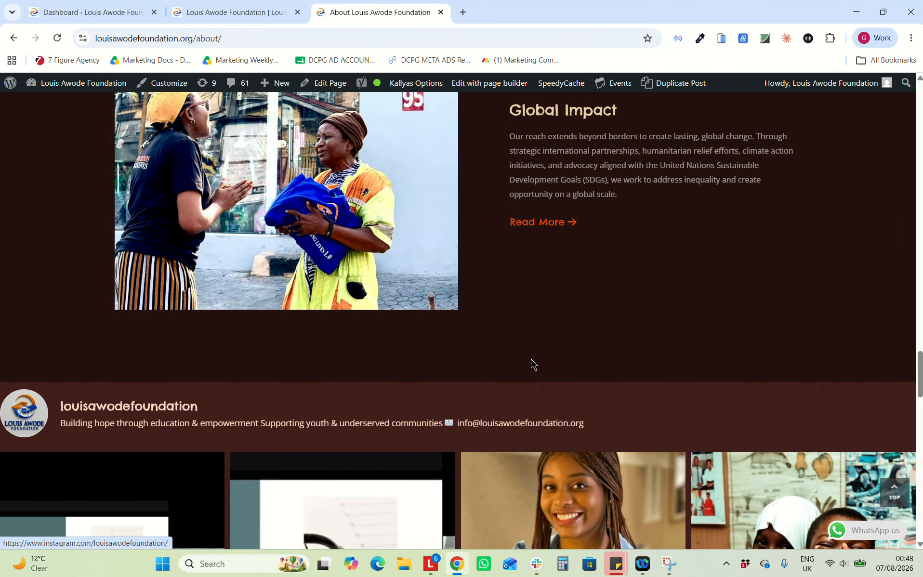
pyautogui.scroll(-5, 343, 432)
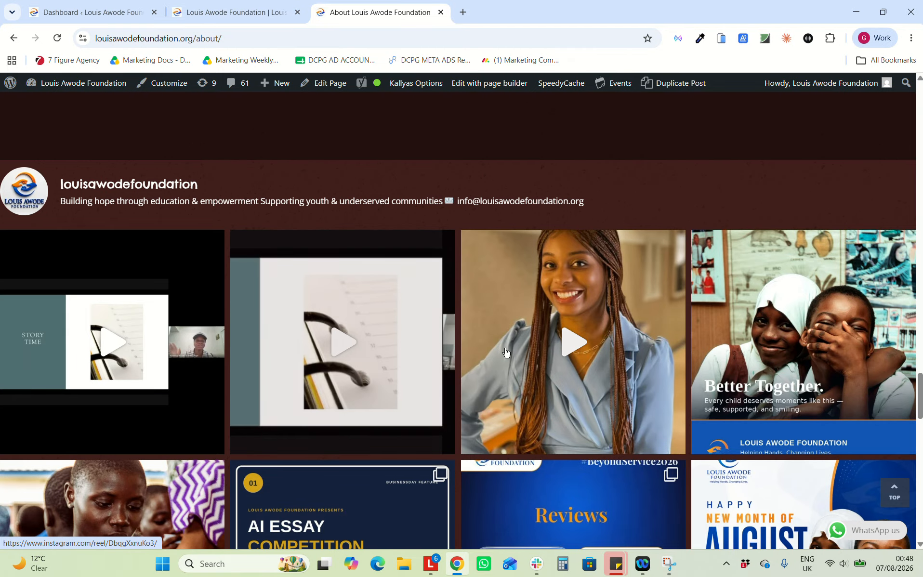
pyautogui.scroll(20, 506, 353)
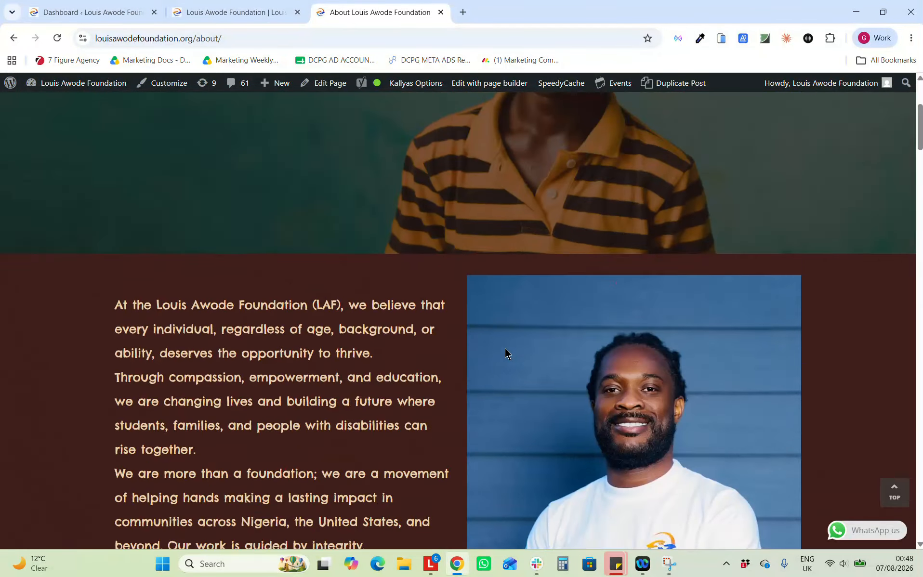
pyautogui.scroll(5, 505, 353)
# Open the About page in the page builder and check the intro text block's settings without changes
pyautogui.click(477, 83)
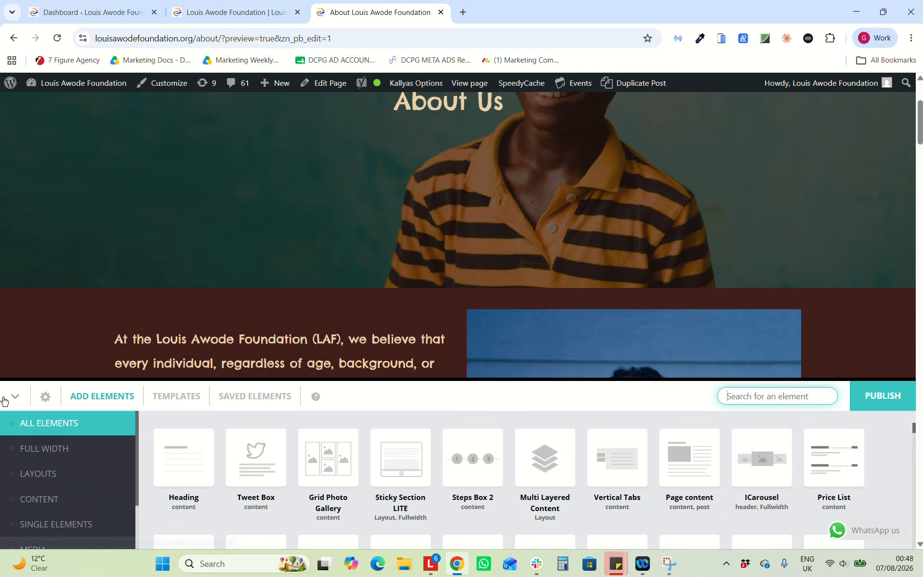
pyautogui.click(10, 394)
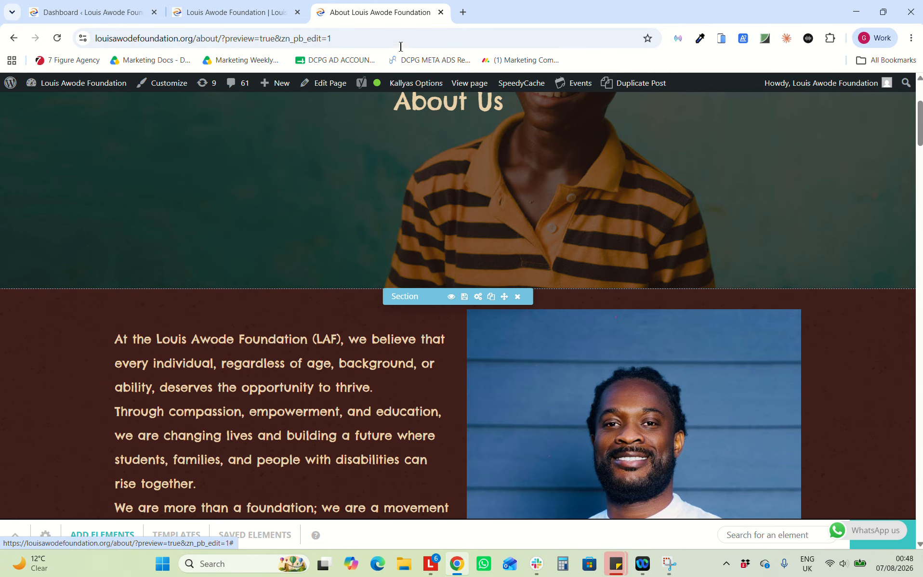
pyautogui.click(400, 27)
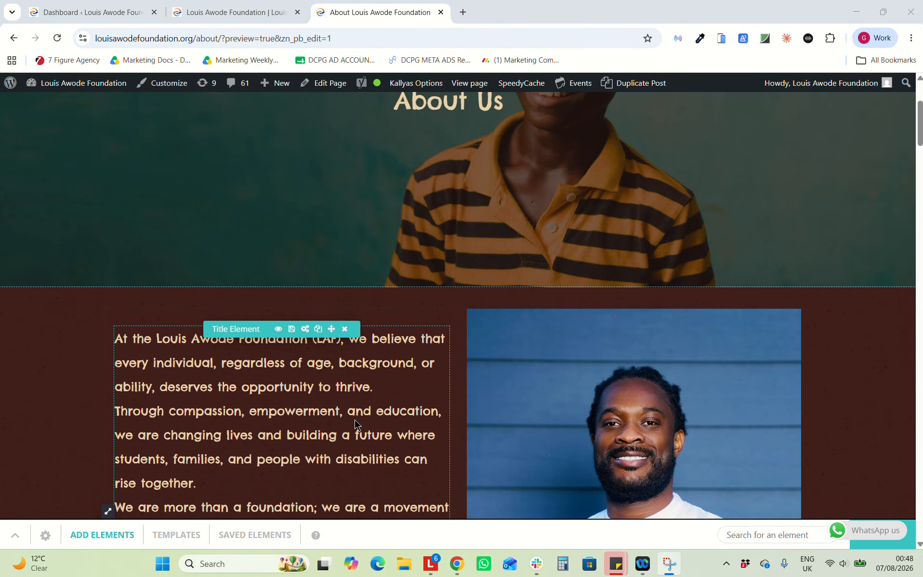
pyautogui.scroll(-3, 354, 420)
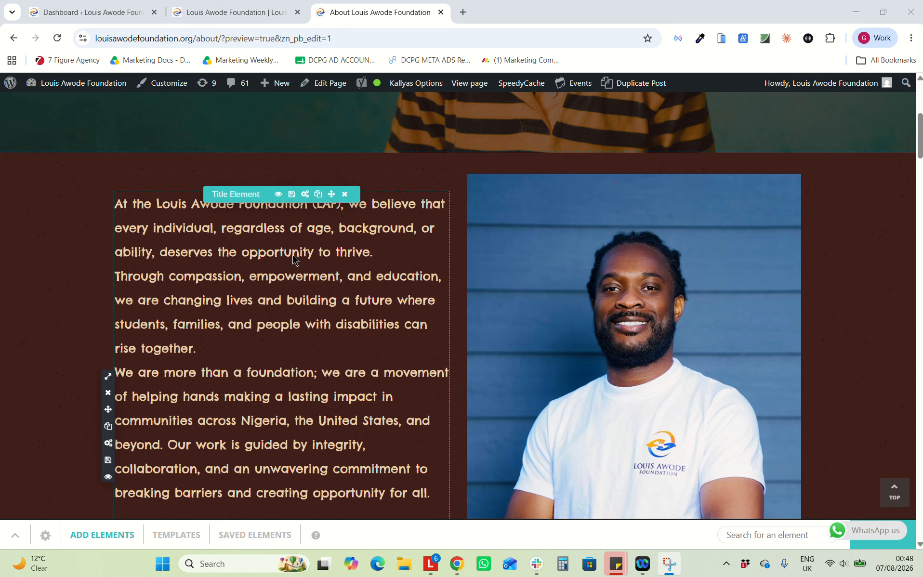
pyautogui.click(305, 194)
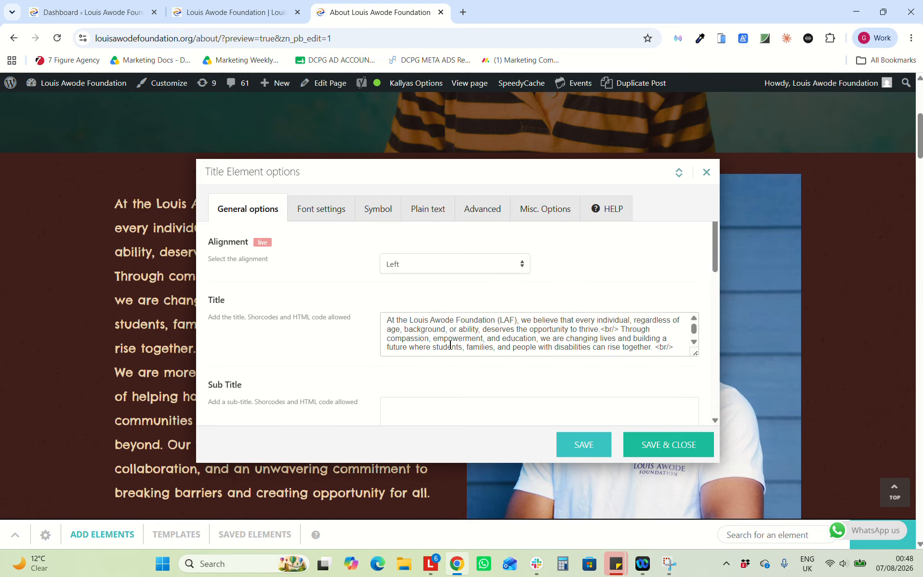
pyautogui.scroll(-2, 450, 345)
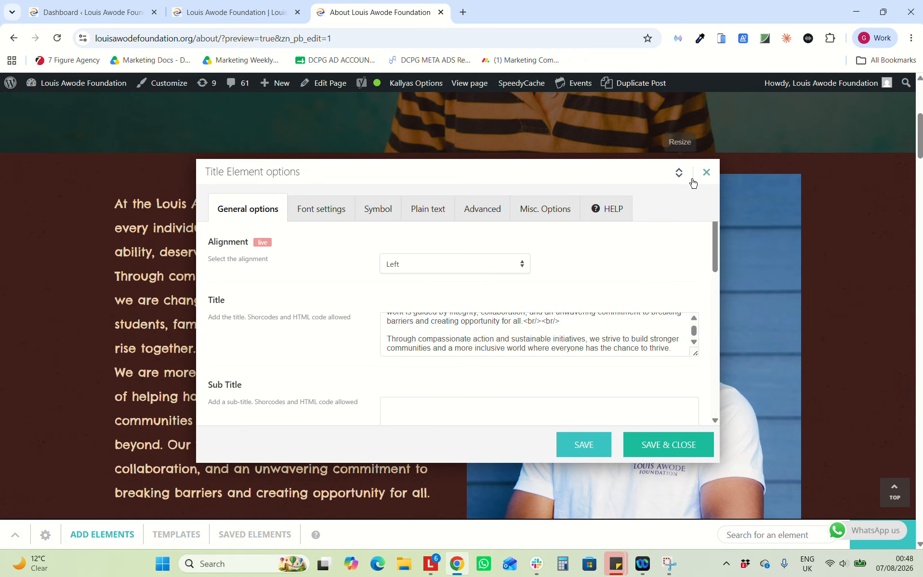
pyautogui.click(705, 172)
pyautogui.scroll(-3, 421, 347)
pyautogui.scroll(-2, 421, 347)
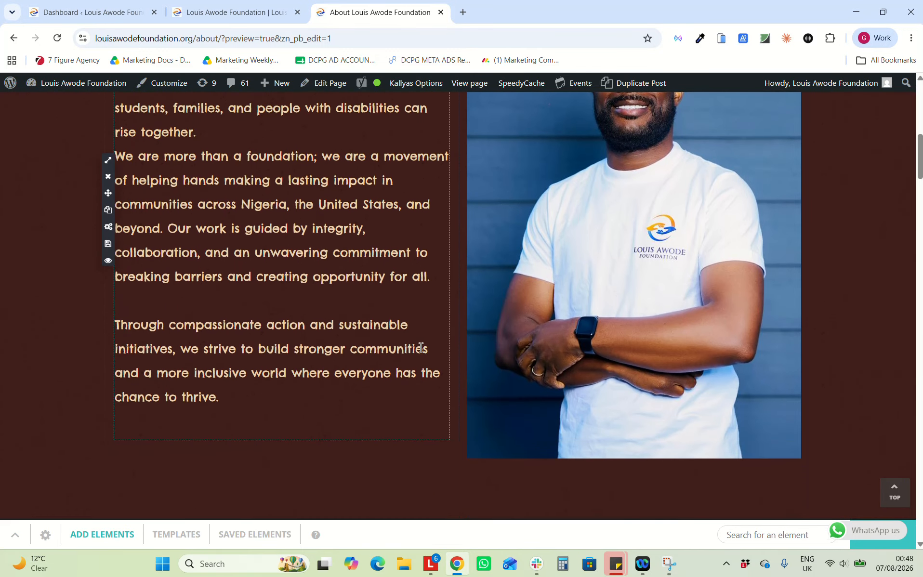
pyautogui.scroll(7, 450, 331)
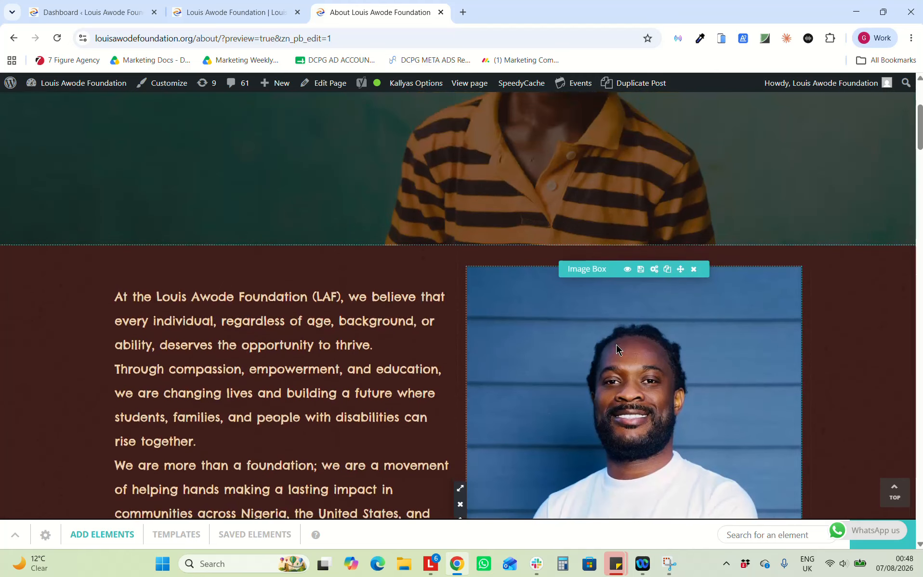
# In the founder Image Box options, pick the laf 4 portrait from the Media Library
pyautogui.click(657, 271)
pyautogui.click(413, 269)
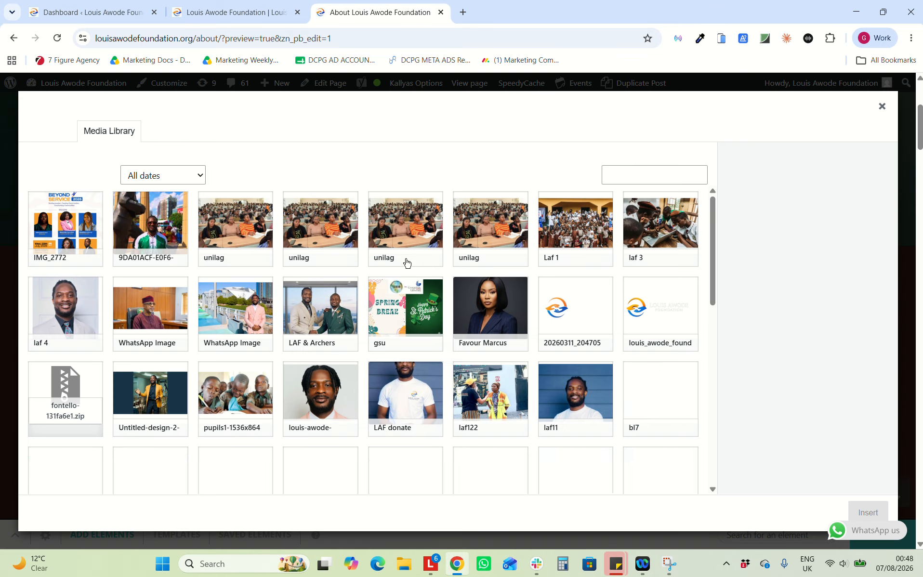
pyautogui.click(77, 313)
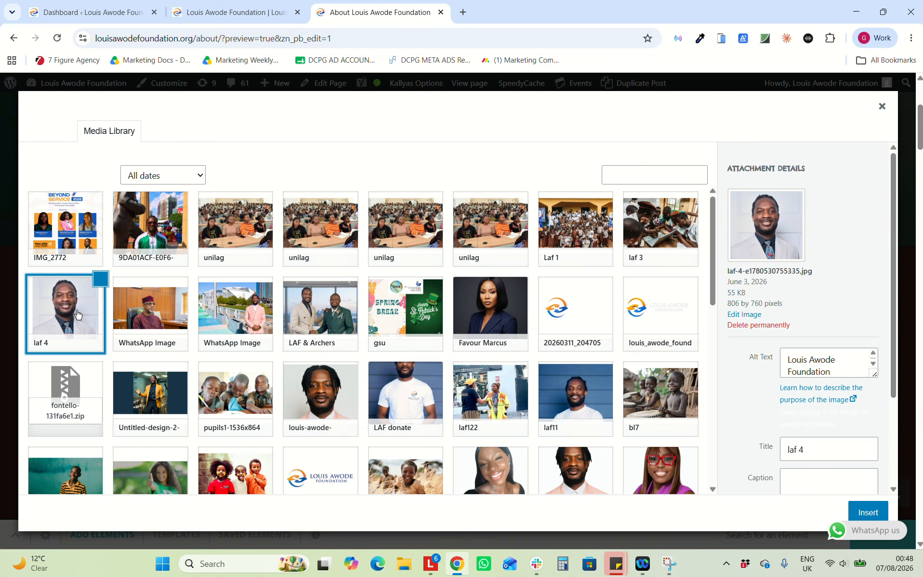
# Insert the laf 4 portrait into the founder Image Box and save and close its options
pyautogui.click(865, 512)
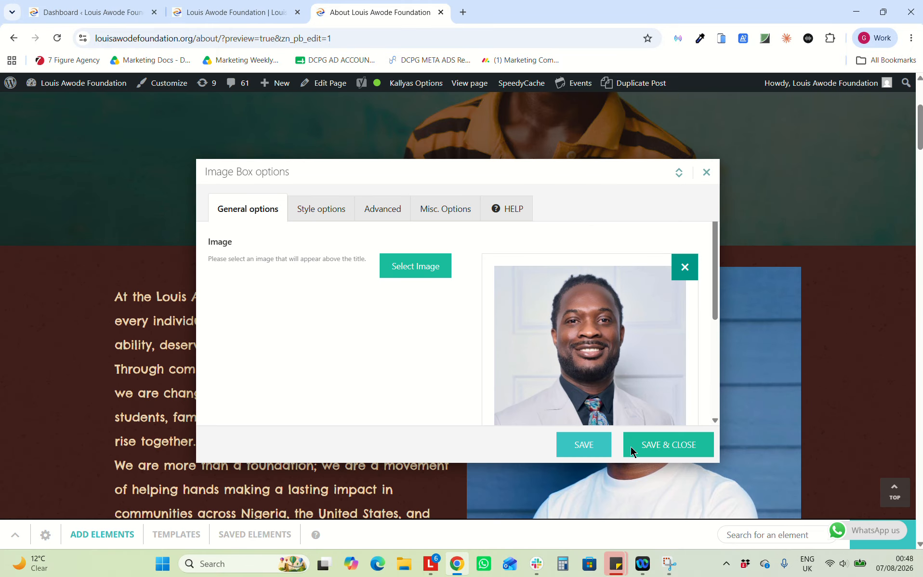
pyautogui.click(666, 445)
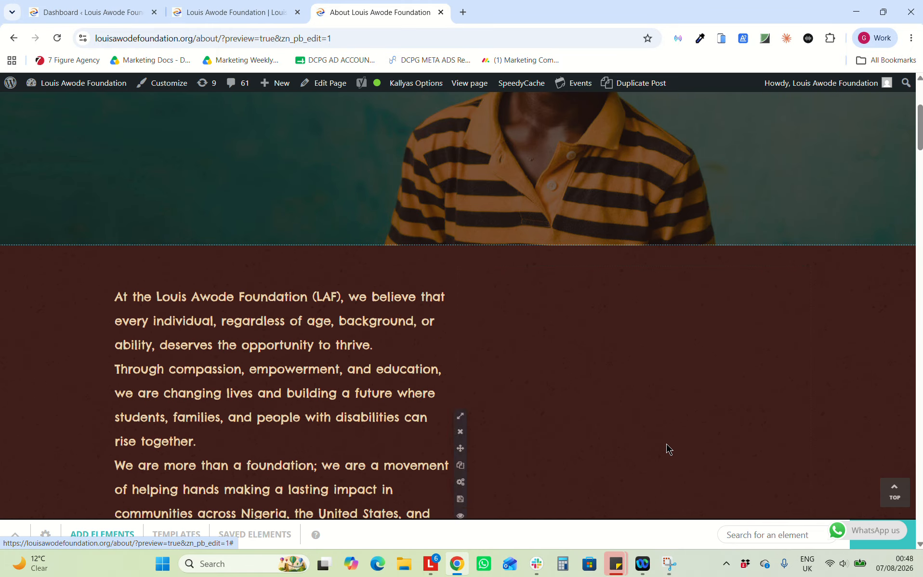
pyautogui.scroll(-5, 666, 443)
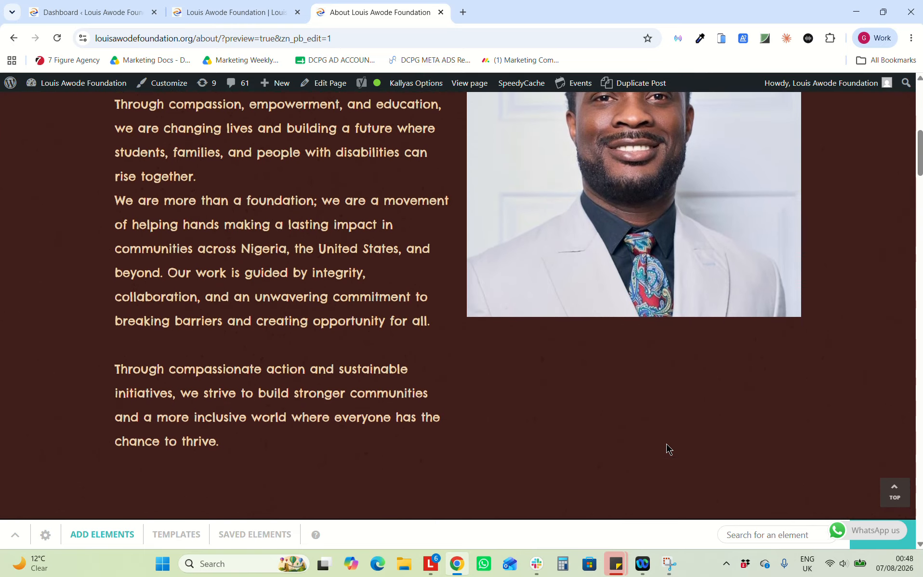
pyautogui.scroll(-2, 645, 329)
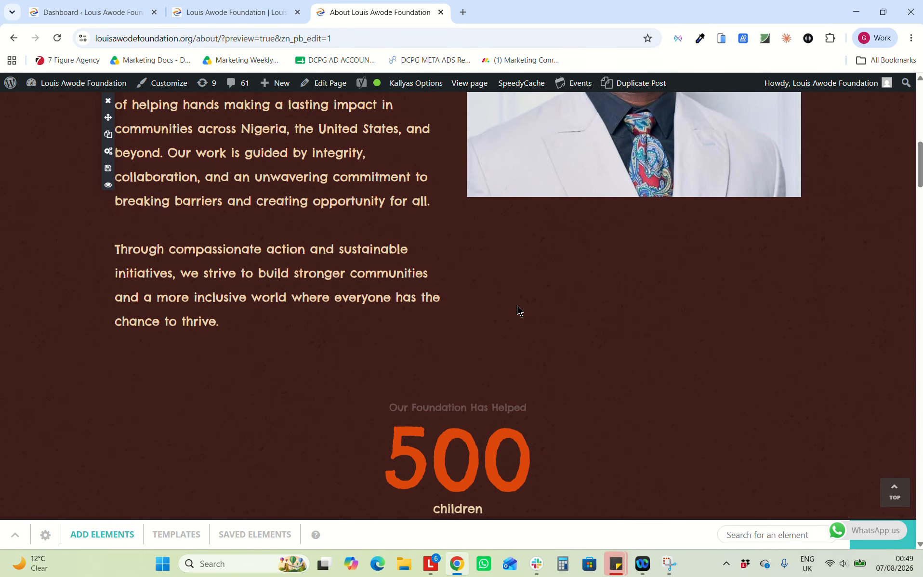
pyautogui.scroll(-6, 523, 313)
pyautogui.scroll(2, 513, 221)
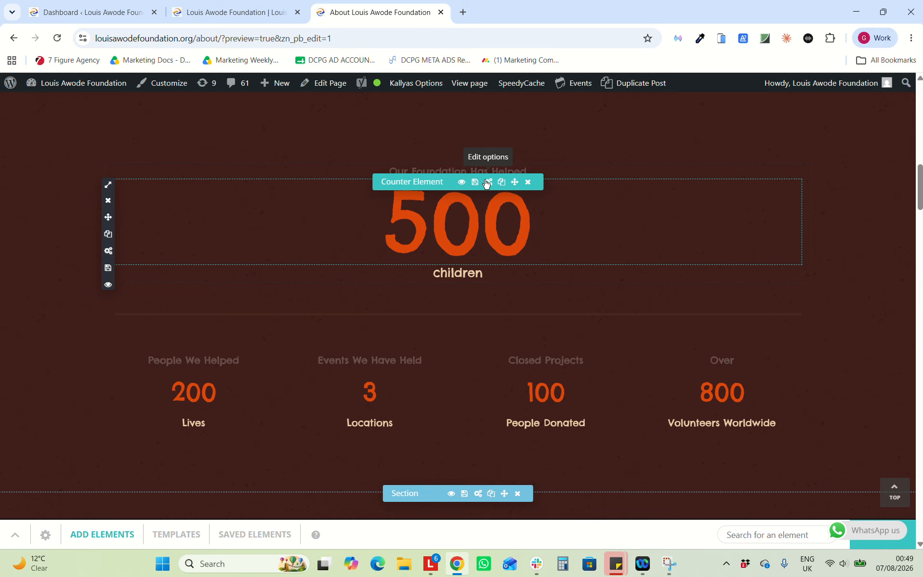
# Change the children Counter Element's Number TO from 500 to 2500 and save and close
pyautogui.click(486, 183)
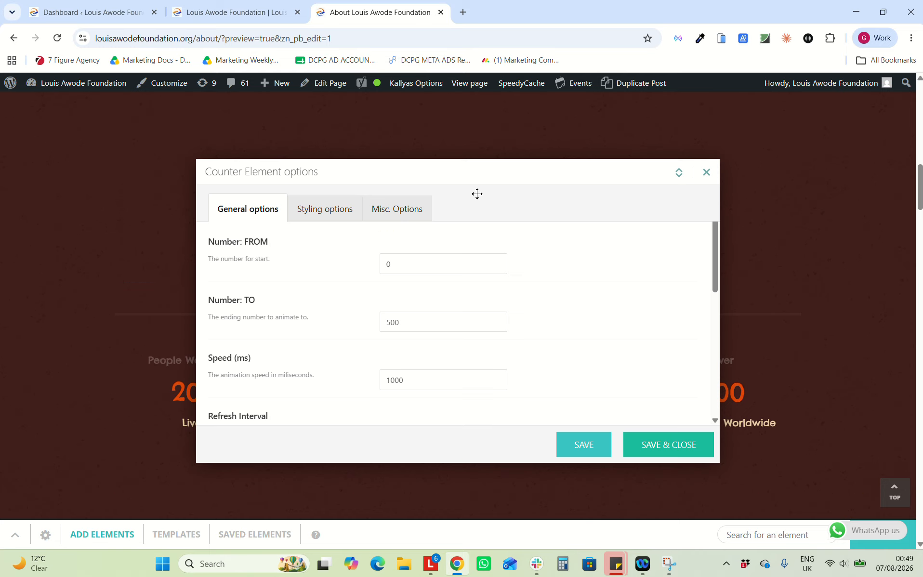
pyautogui.moveTo(399, 322); pyautogui.dragTo(393, 322)
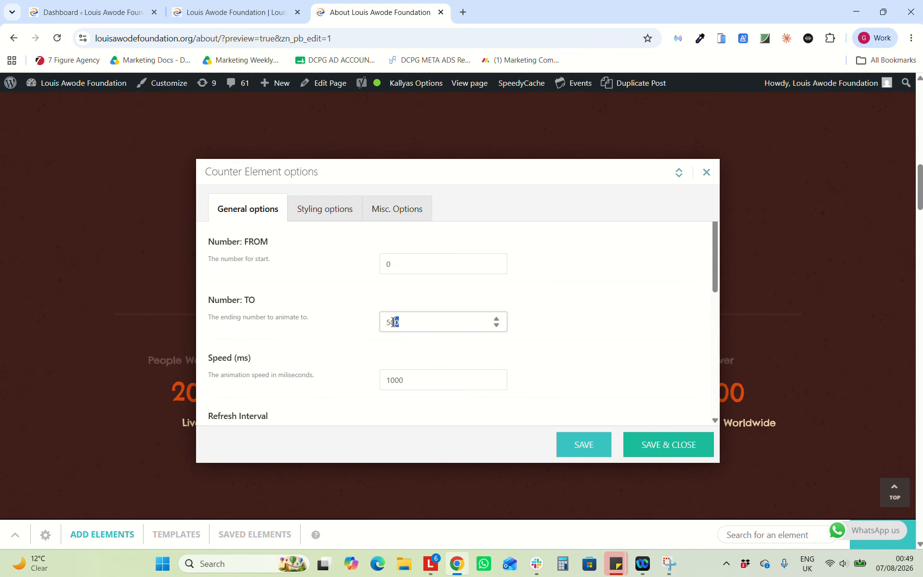
pyautogui.press('BackSpace')
pyautogui.press('BackSpace')
pyautogui.press('BackSpace')
pyautogui.write('250')
pyautogui.click(647, 444)
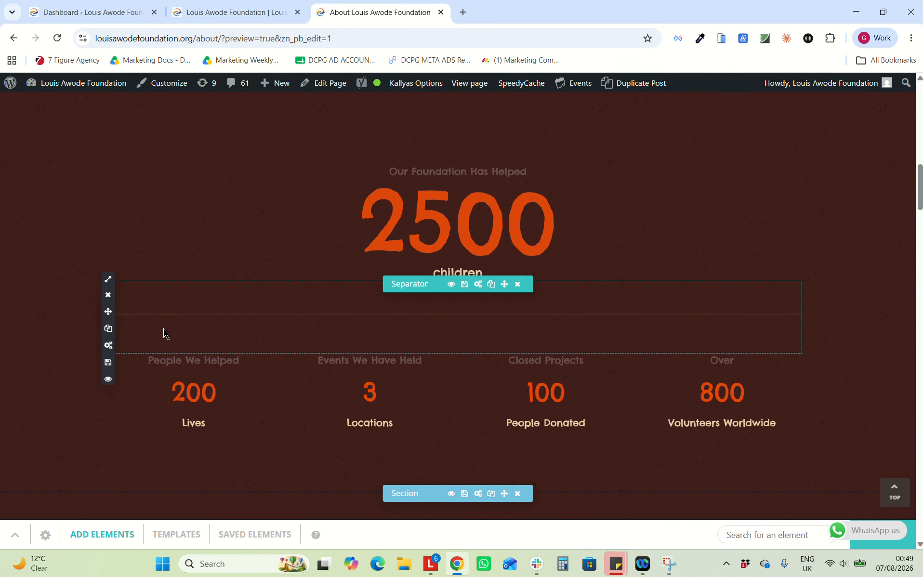
# Inspect the Our Mission block's settings and close them without changes
pyautogui.scroll(-2, 256, 371)
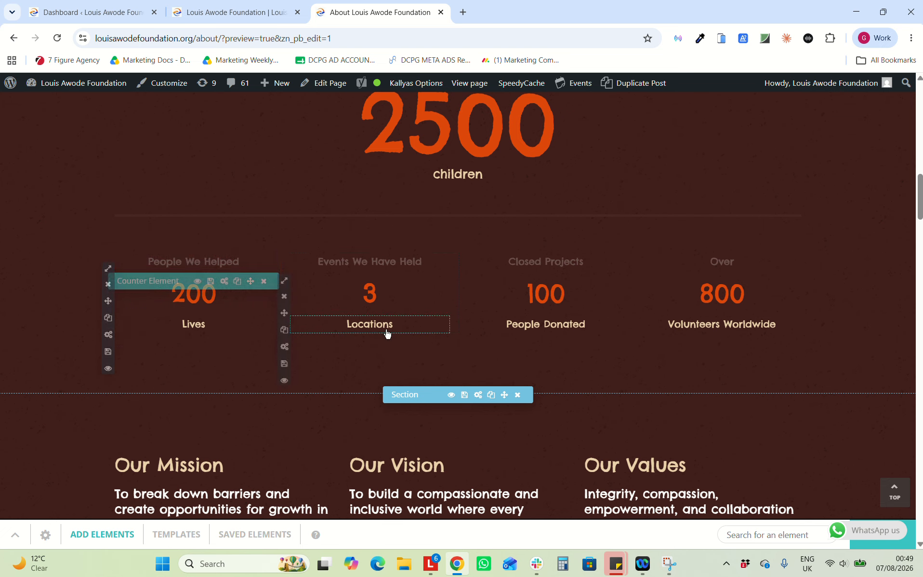
pyautogui.scroll(-5, 186, 268)
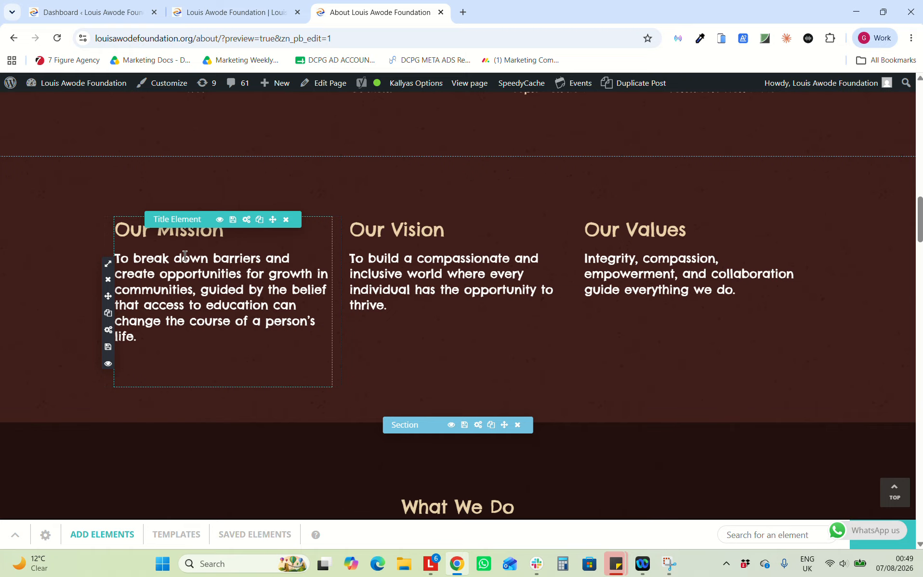
pyautogui.click(246, 220)
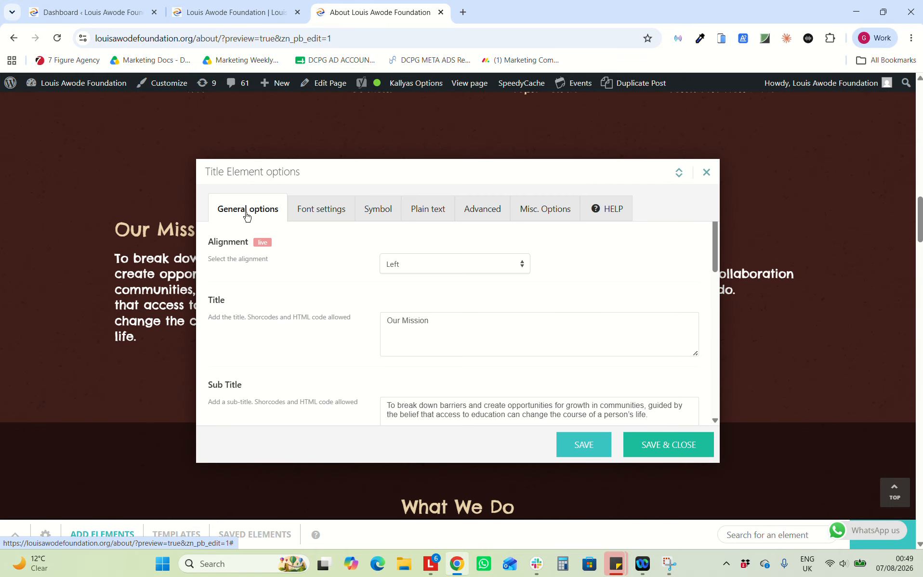
pyautogui.click(705, 172)
# Review the Read More Buttons Group's text and link settings, then close without saving
pyautogui.scroll(-5, 693, 193)
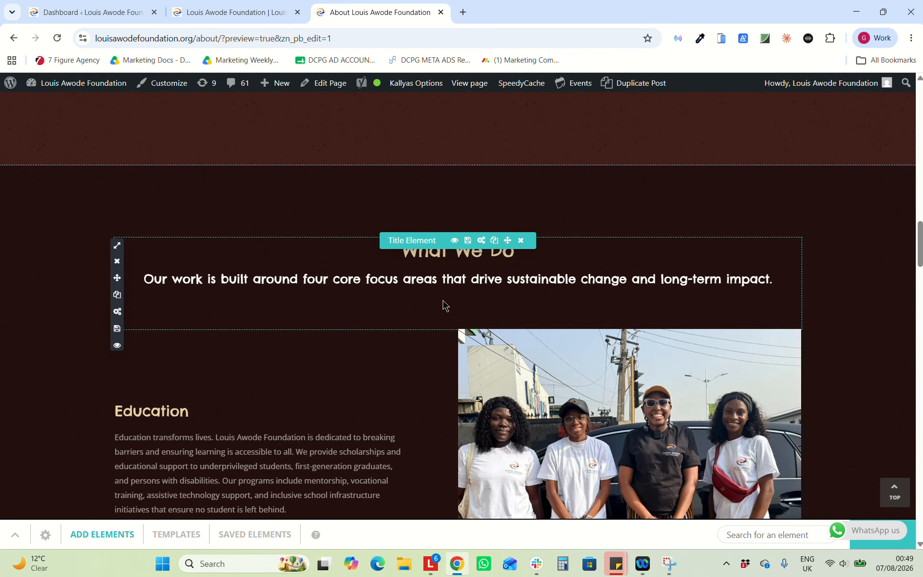
pyautogui.scroll(-6, 443, 304)
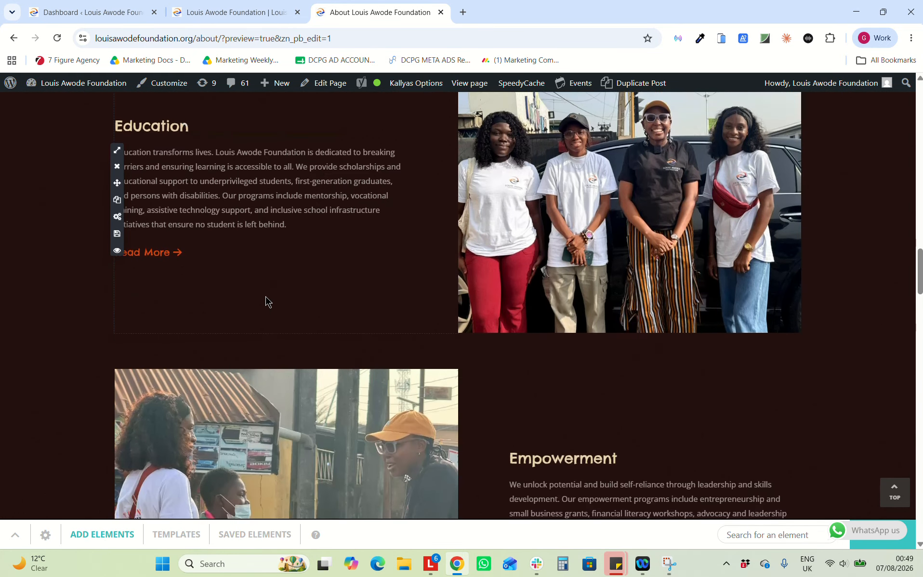
pyautogui.moveTo(218, 260)
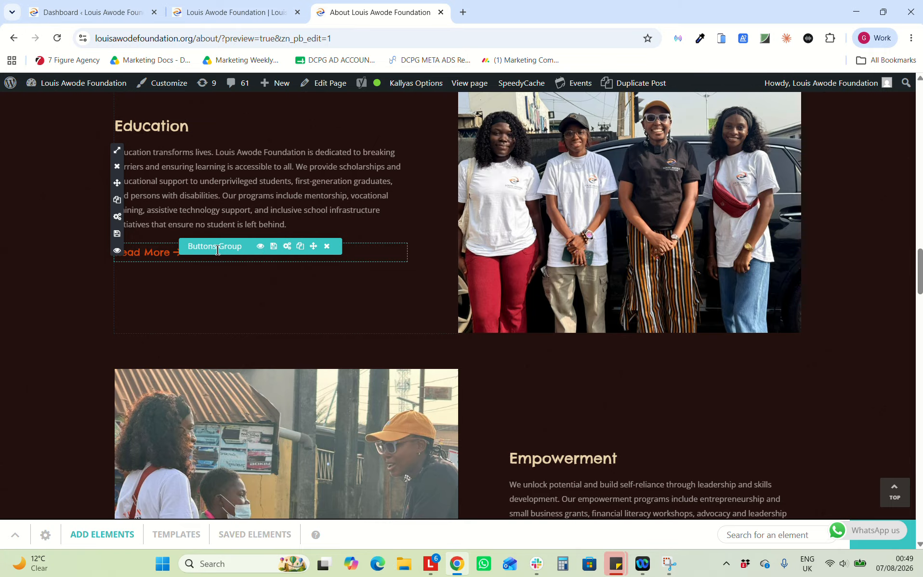
pyautogui.click(287, 246)
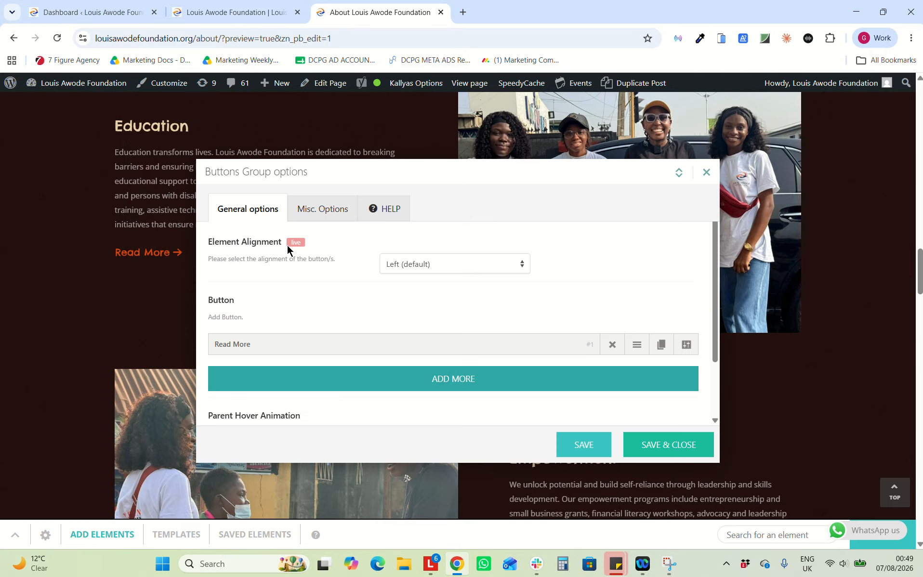
pyautogui.click(686, 345)
pyautogui.click(706, 190)
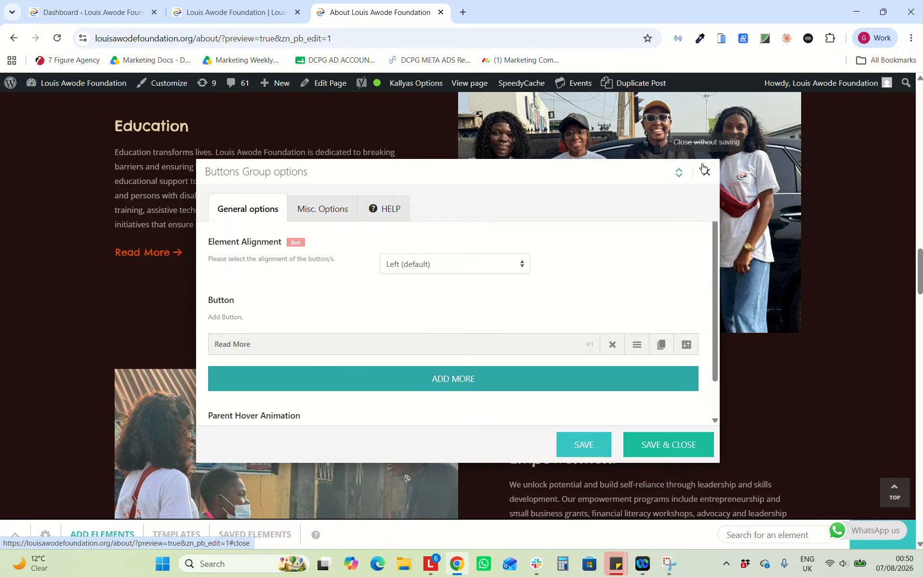
pyautogui.click(703, 169)
# Head to the Clothe A Child page from the top menu, triggering the Leave site prompt
pyautogui.scroll(3, 593, 264)
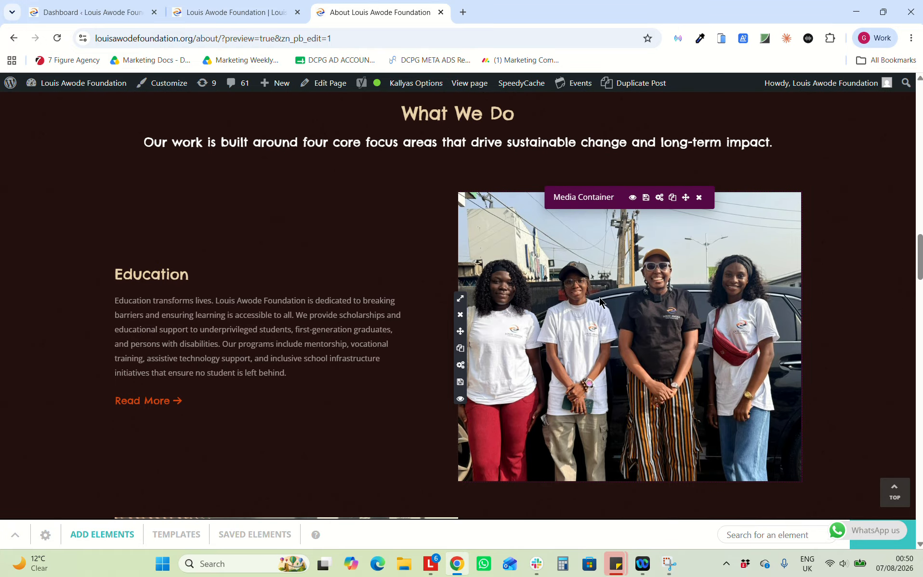
pyautogui.scroll(-5, 557, 288)
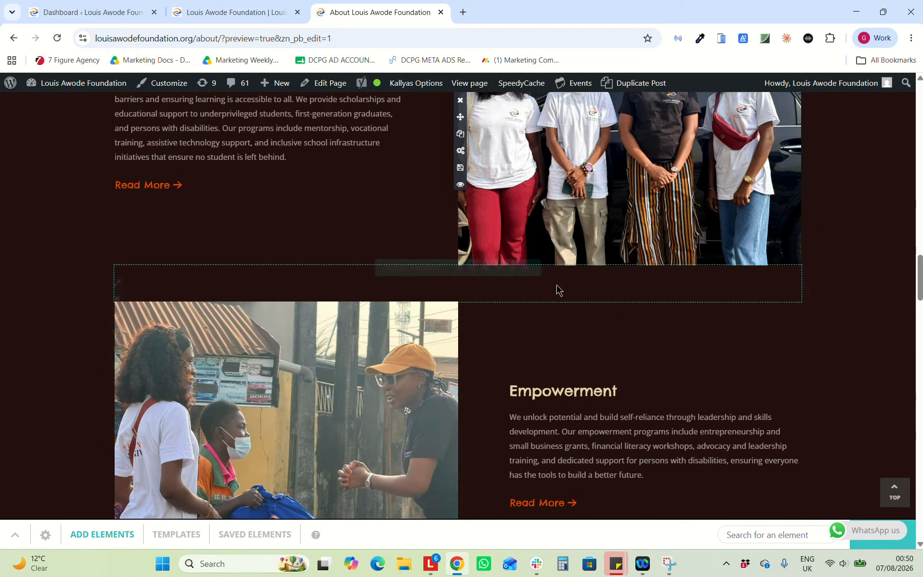
pyautogui.scroll(4, 278, 237)
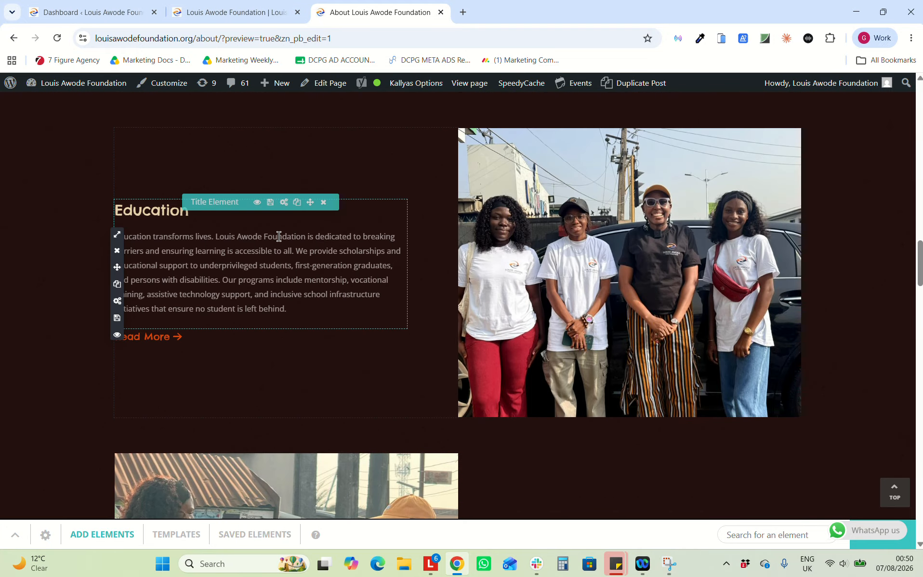
pyautogui.scroll(-4, 278, 241)
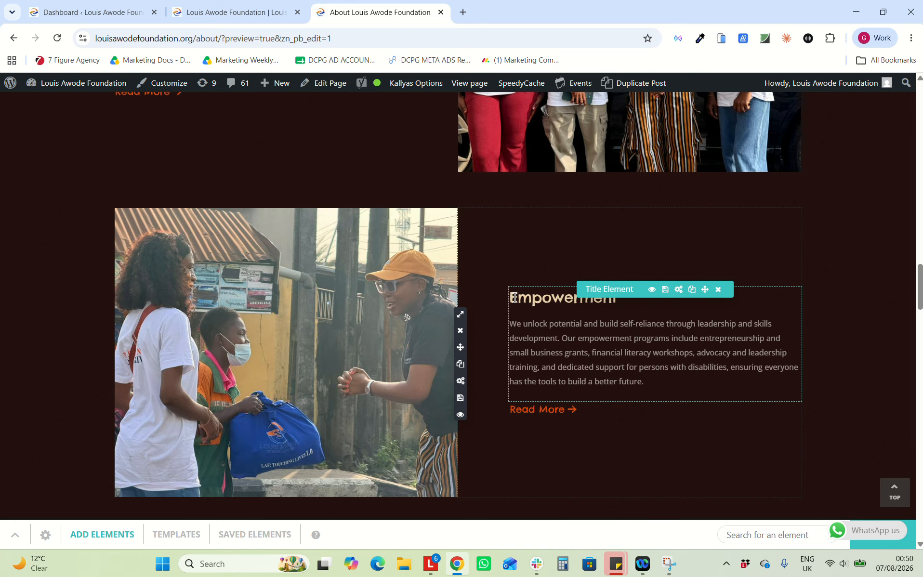
pyautogui.scroll(20, 688, 324)
pyautogui.click(376, 129)
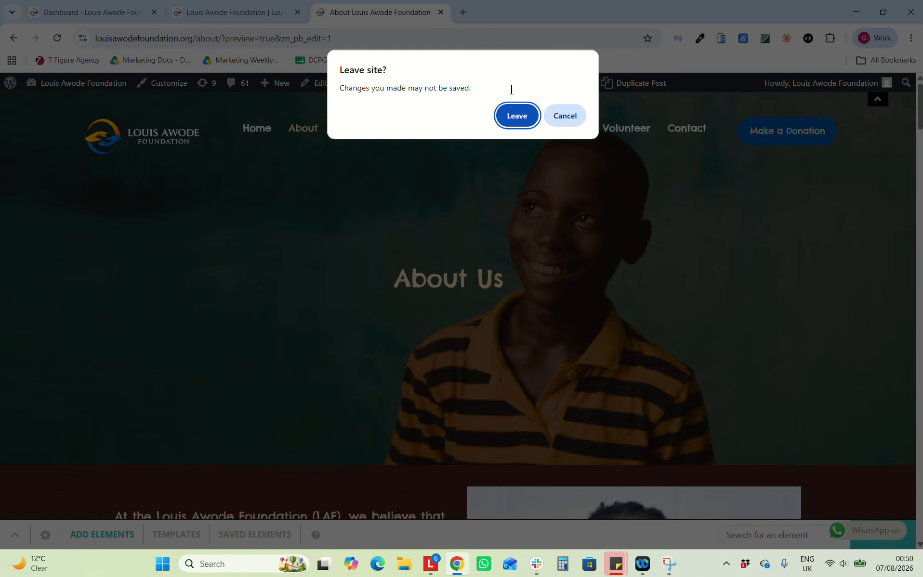
# Leave the About page editor and scroll through the Clothe a Child Initiative page
pyautogui.click(509, 115)
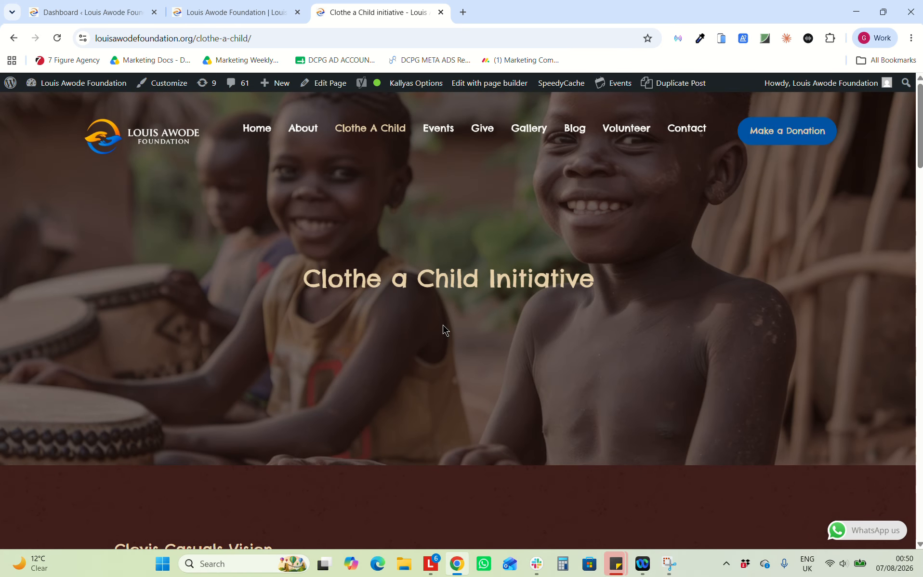
pyautogui.scroll(-6, 443, 325)
pyautogui.scroll(-15, 442, 326)
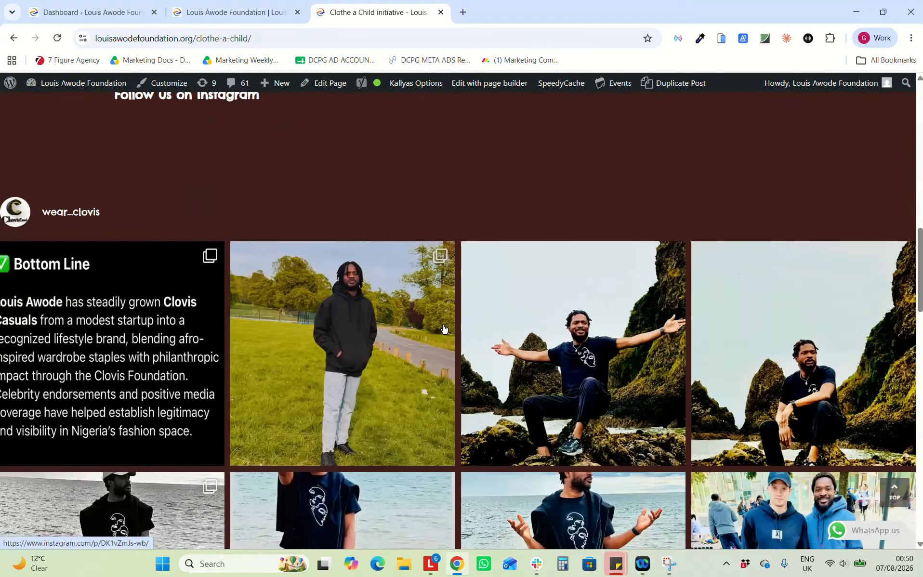
pyautogui.scroll(14, 442, 327)
pyautogui.scroll(1, 417, 326)
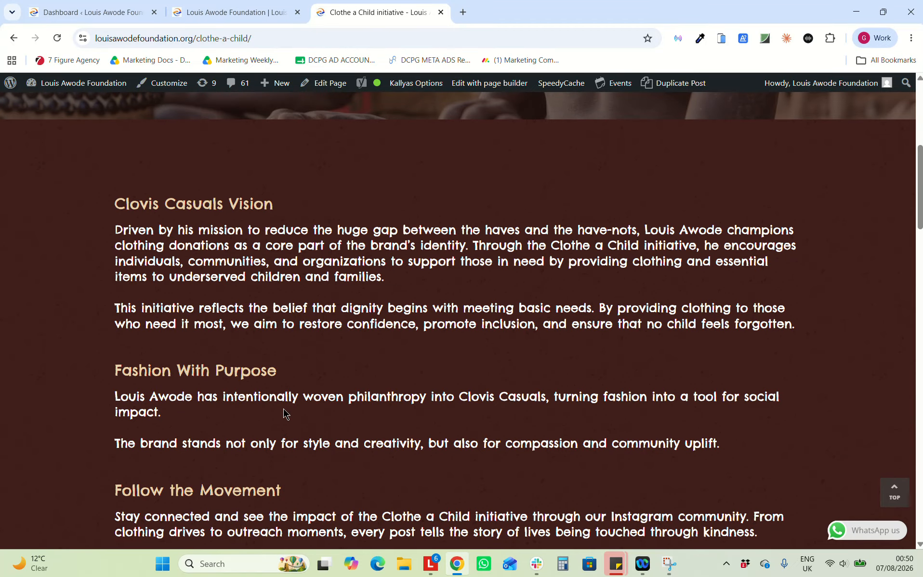
pyautogui.scroll(-4, 283, 409)
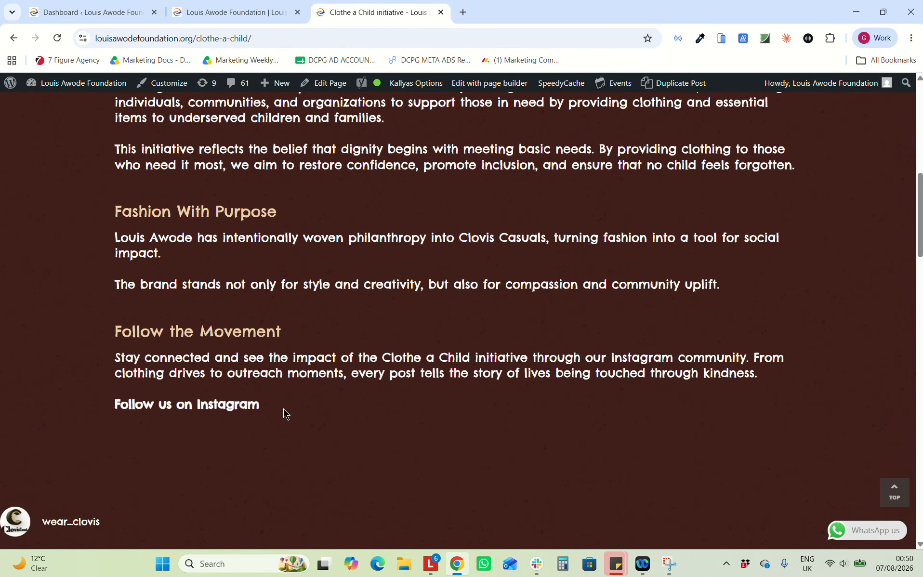
pyautogui.scroll(1, 283, 409)
pyautogui.scroll(1, 383, 423)
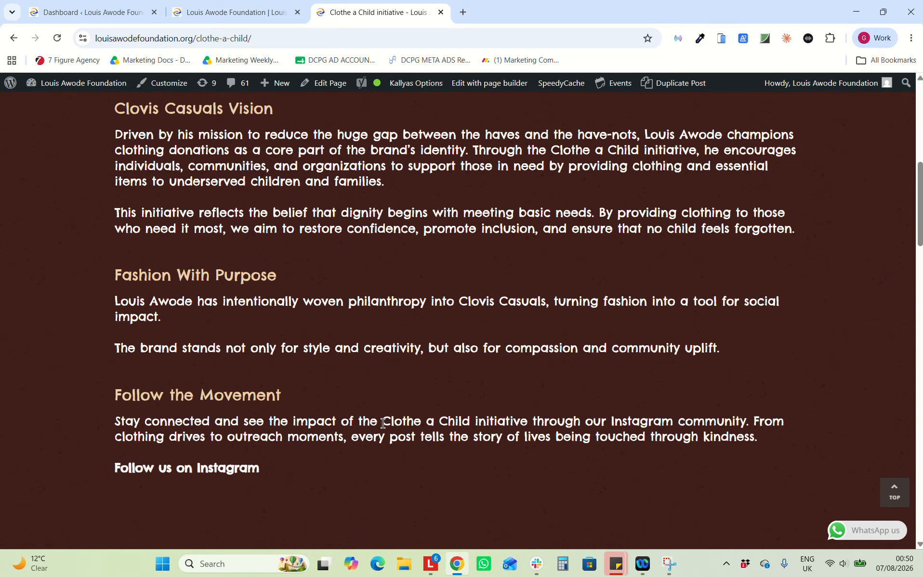
# Copy the phrase 'Clothe a Child initiative' and switch to the Louis Awode Foundation homepage tab
pyautogui.moveTo(383, 423); pyautogui.dragTo(525, 420)
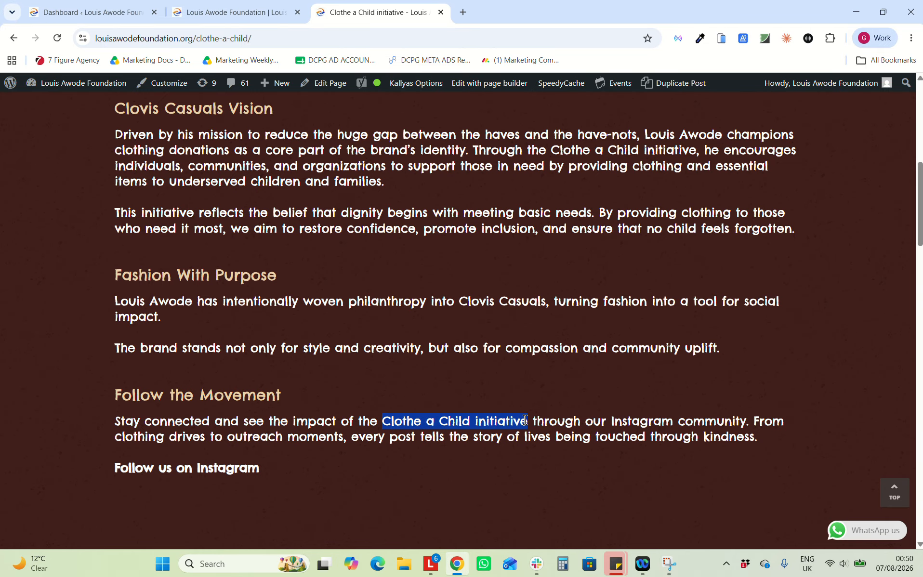
pyautogui.click(394, 20)
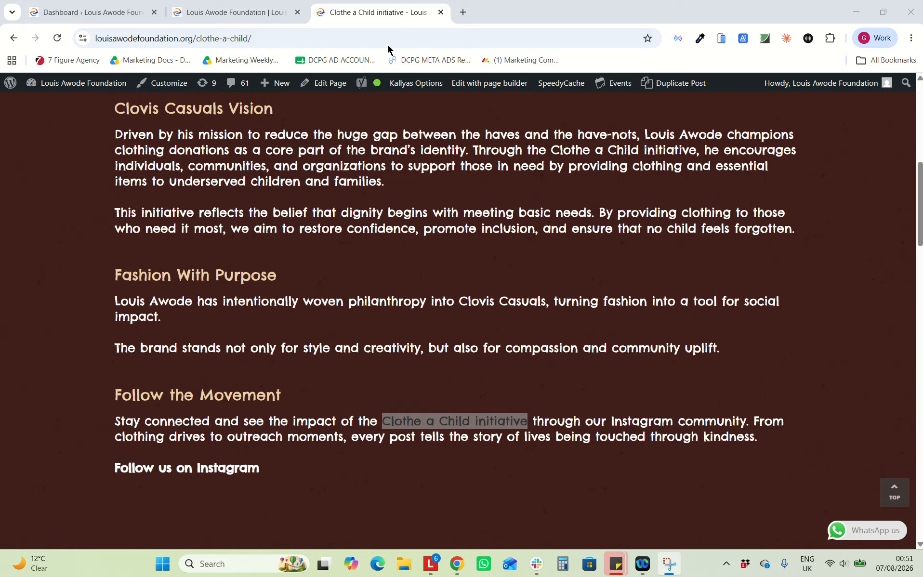
pyautogui.scroll(-2, 347, 280)
pyautogui.click(382, 282)
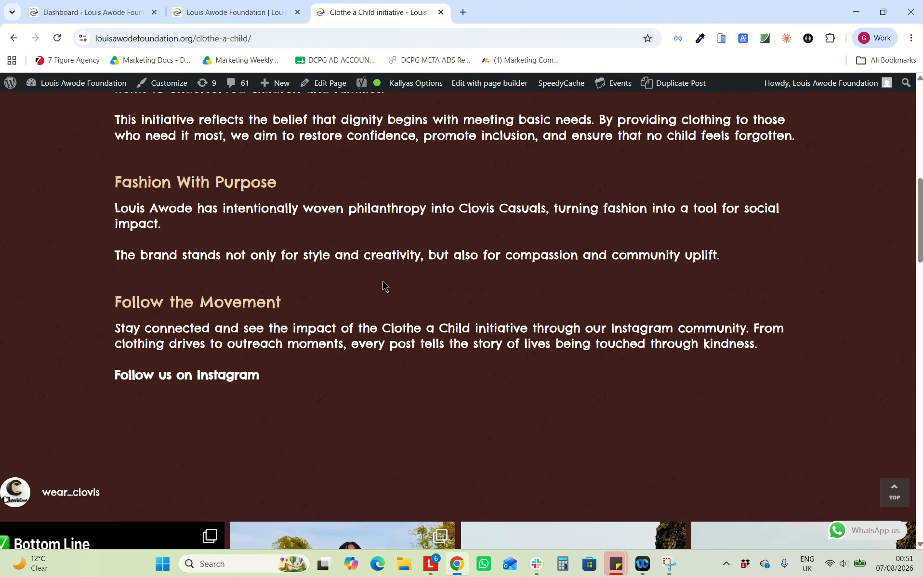
pyautogui.scroll(10, 382, 281)
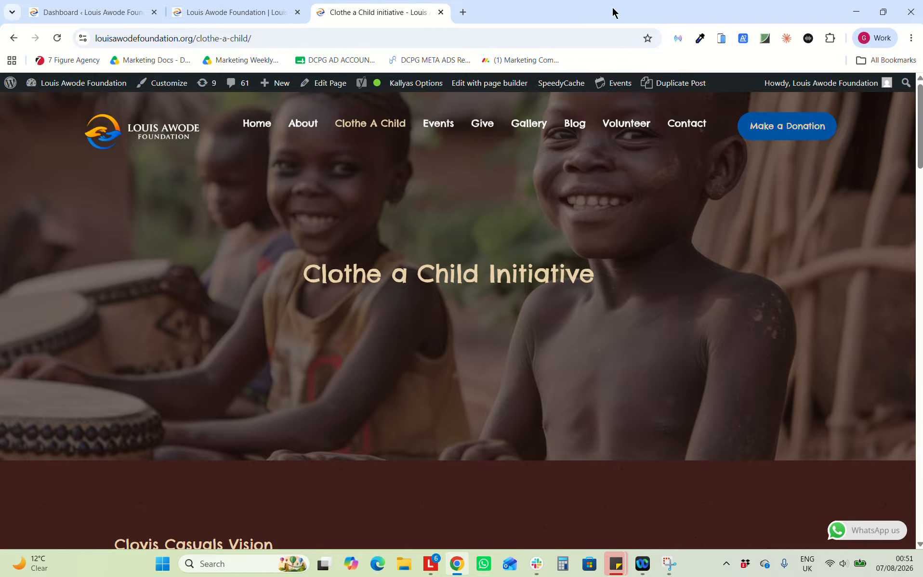
pyautogui.click(277, 13)
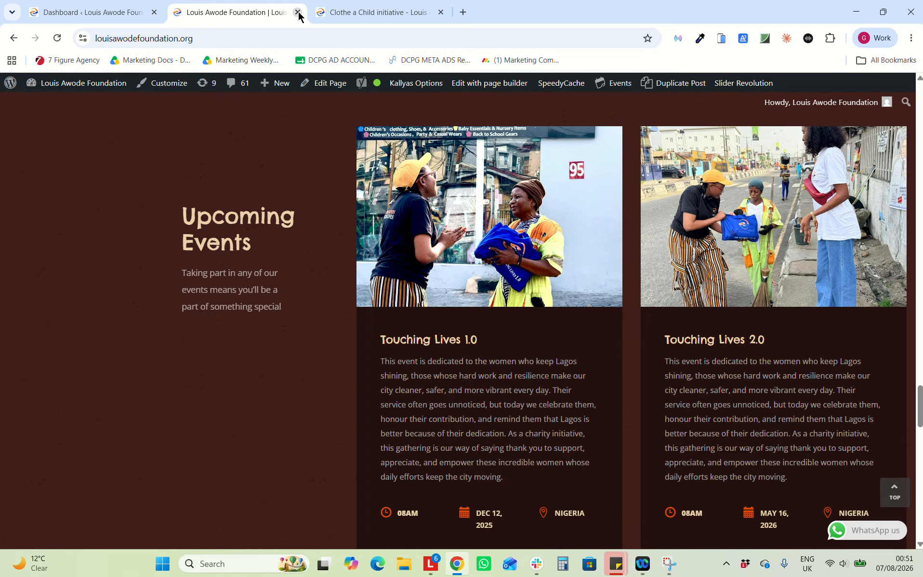
# Close the homepage tab and search Google for the pasted 'Clothe a Child Initiative'
pyautogui.click(298, 13)
pyautogui.click(319, 13)
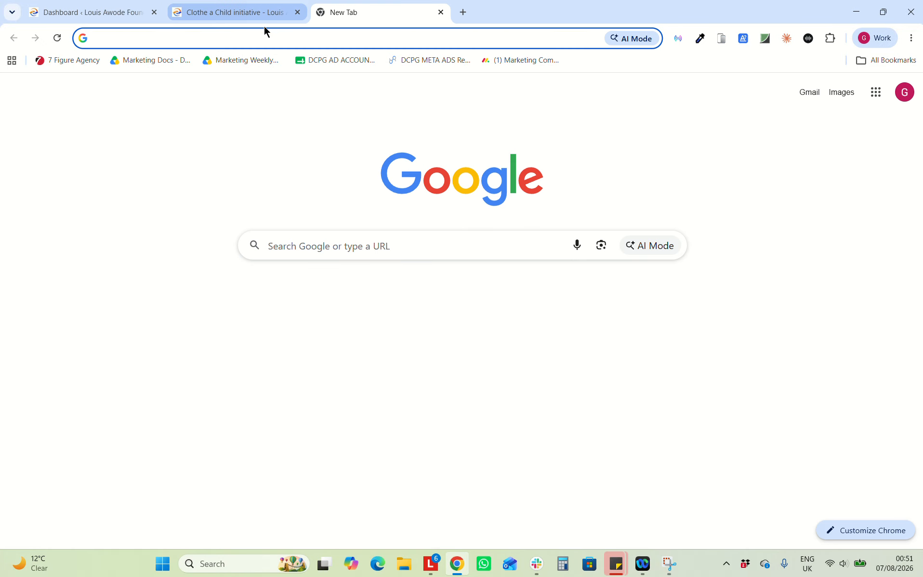
pyautogui.write('Clothe a Child Initiative')
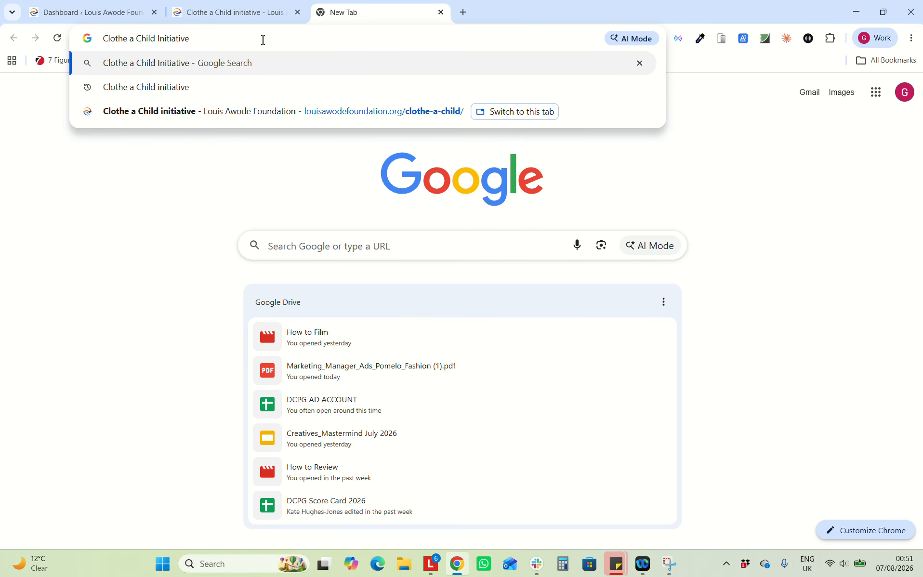
pyautogui.press('Return')
# Review the expanded AI Overview and results mentioning the Louis Awode Foundation
pyautogui.moveTo(339, 323); pyautogui.dragTo(454, 324)
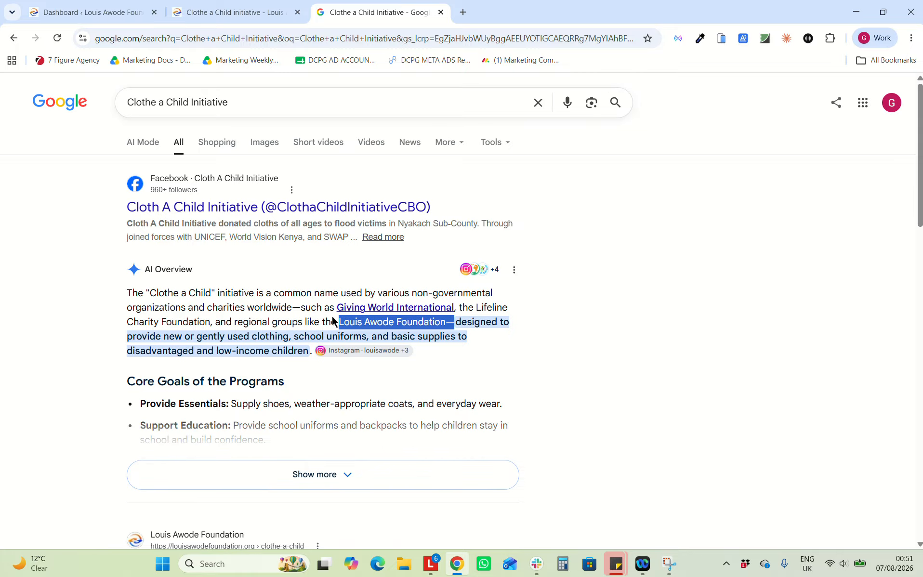
pyautogui.scroll(-2, 337, 395)
pyautogui.click(341, 402)
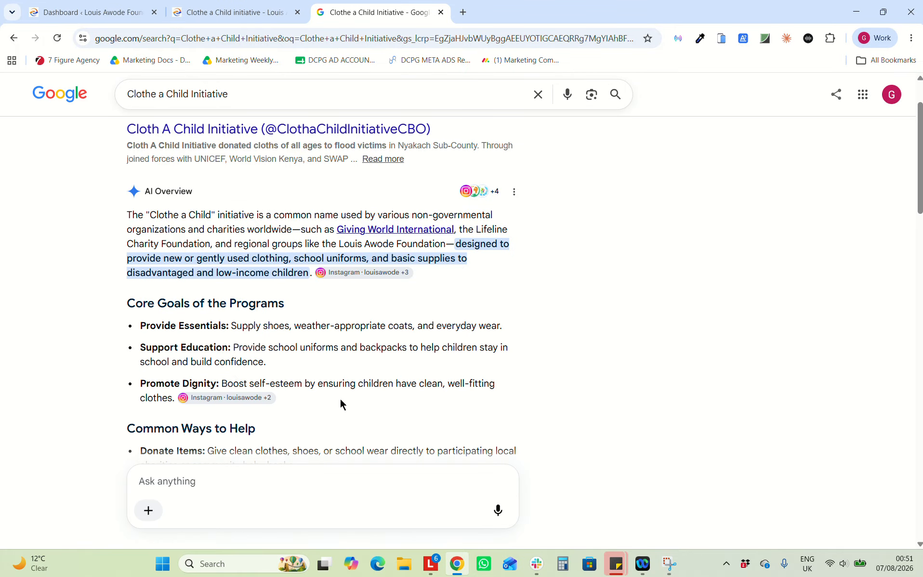
pyautogui.scroll(-3, 340, 398)
pyautogui.scroll(-3, 339, 398)
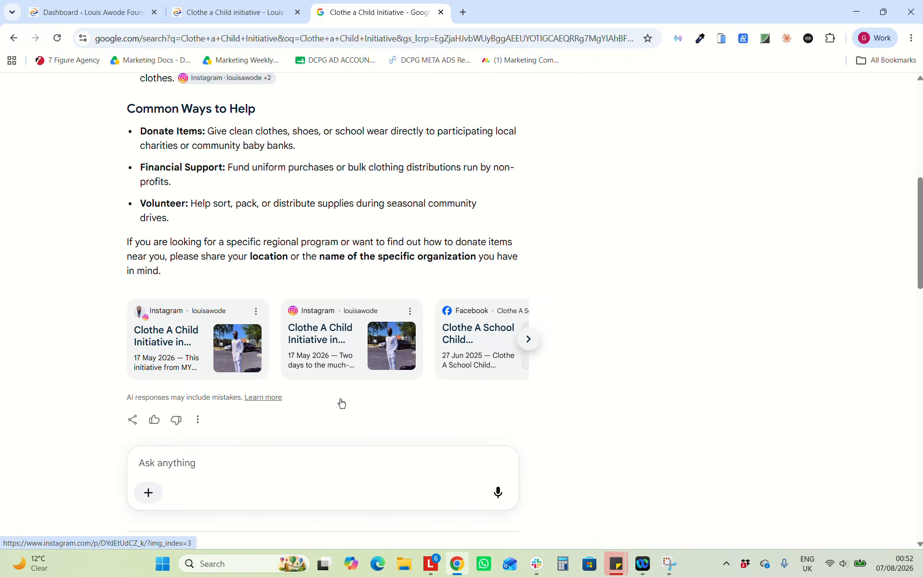
pyautogui.scroll(8, 310, 335)
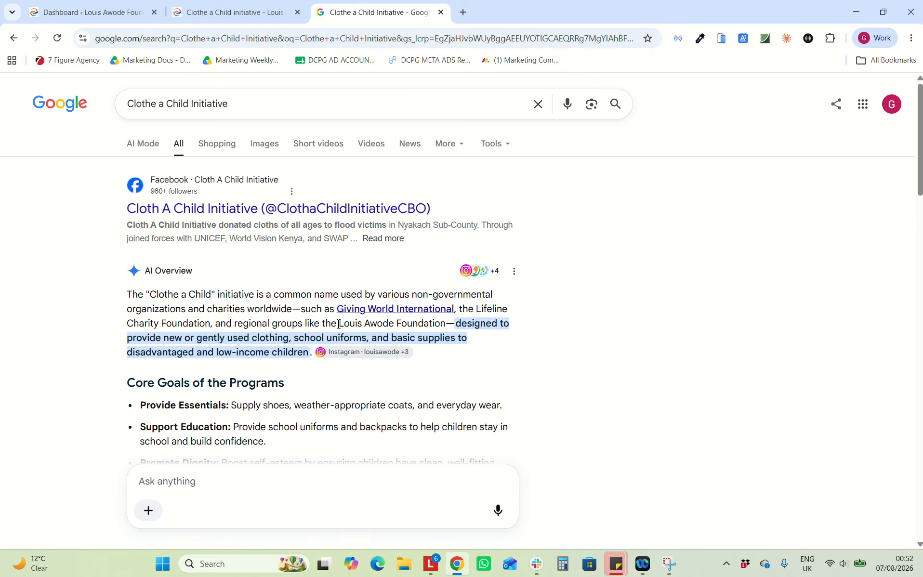
pyautogui.doubleClick(195, 104)
pyautogui.scroll(-15, 281, 141)
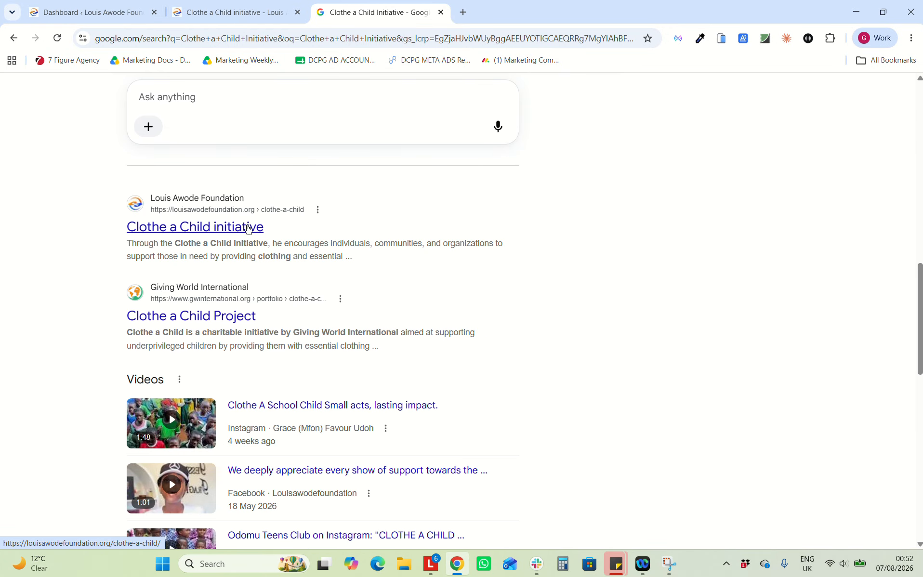
pyautogui.scroll(8, 163, 231)
pyautogui.scroll(1, 163, 230)
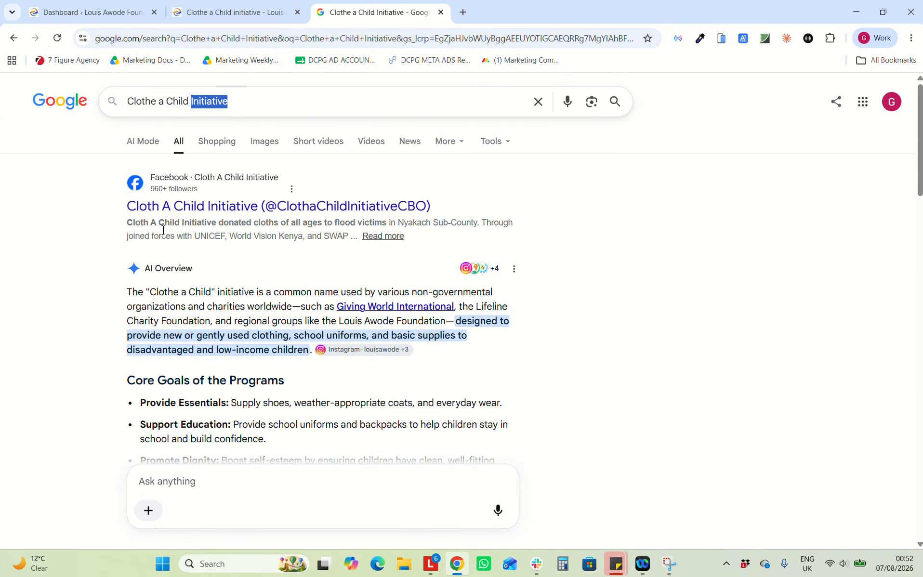
pyautogui.scroll(-2, 163, 230)
pyautogui.scroll(2, 140, 216)
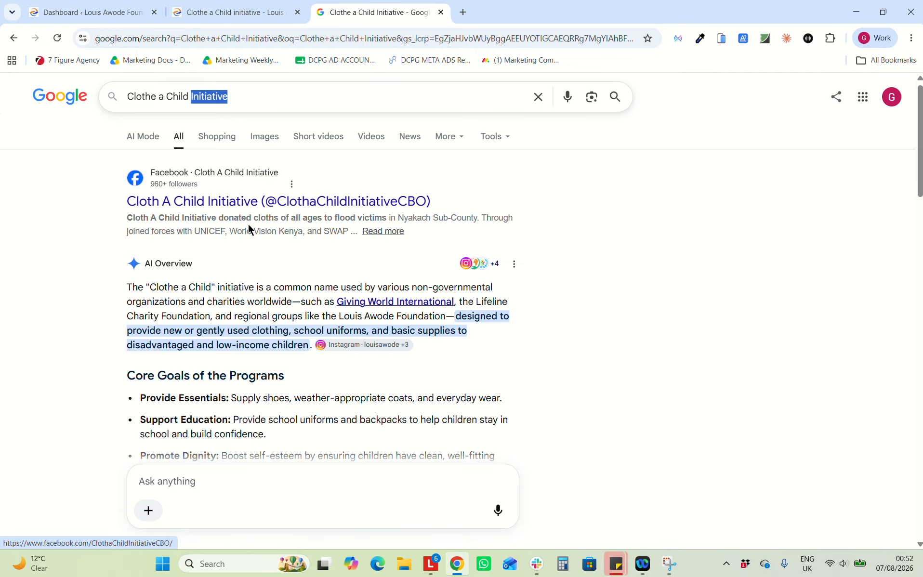
pyautogui.scroll(-7, 248, 228)
pyautogui.scroll(-6, 249, 226)
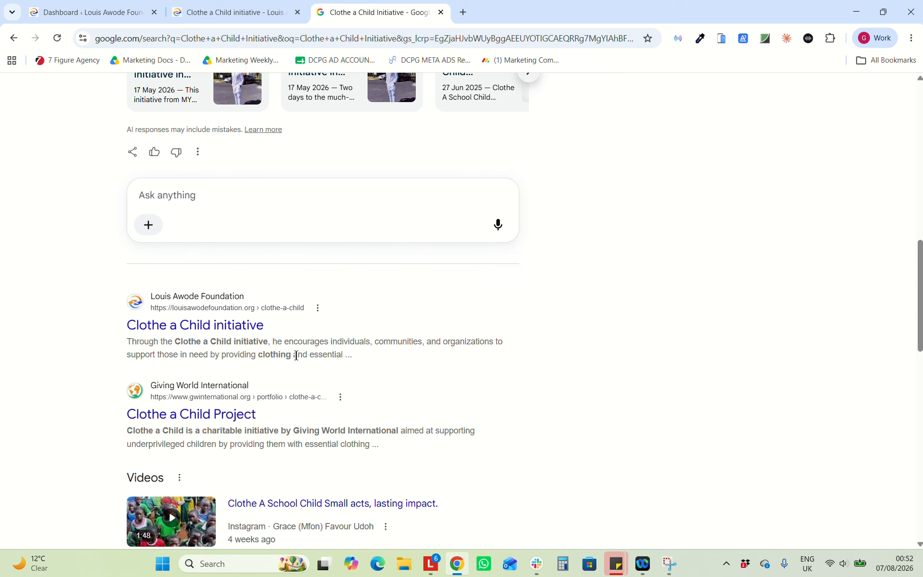
pyautogui.scroll(-2, 296, 356)
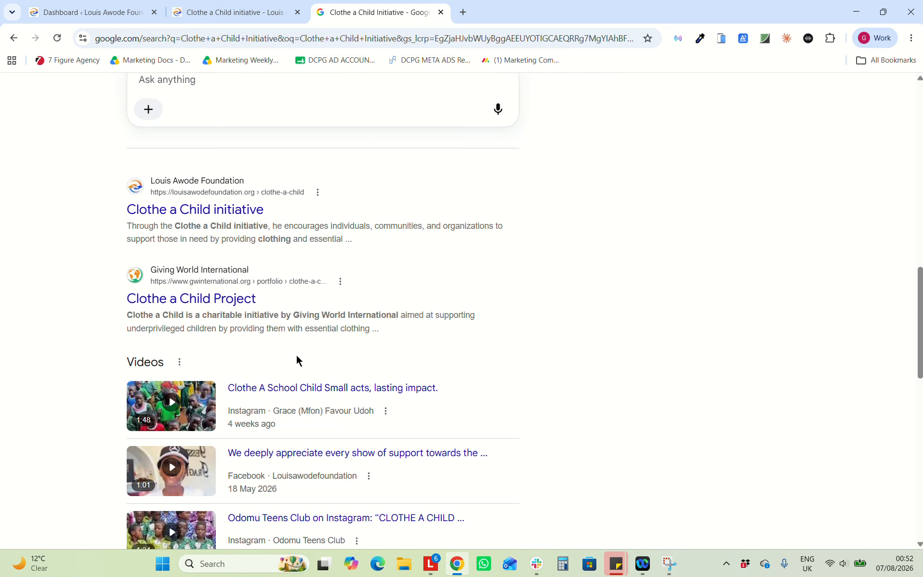
pyautogui.scroll(-10, 296, 358)
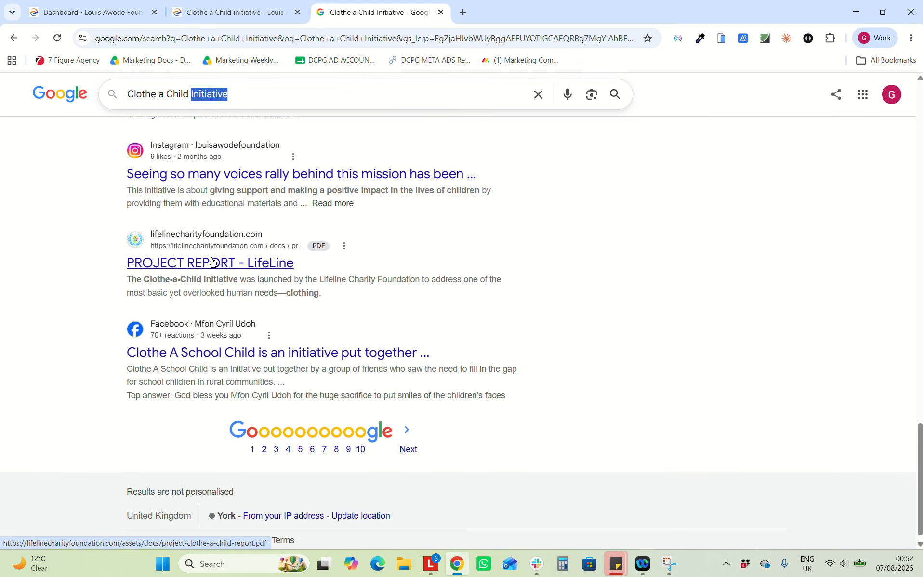
pyautogui.scroll(5, 212, 258)
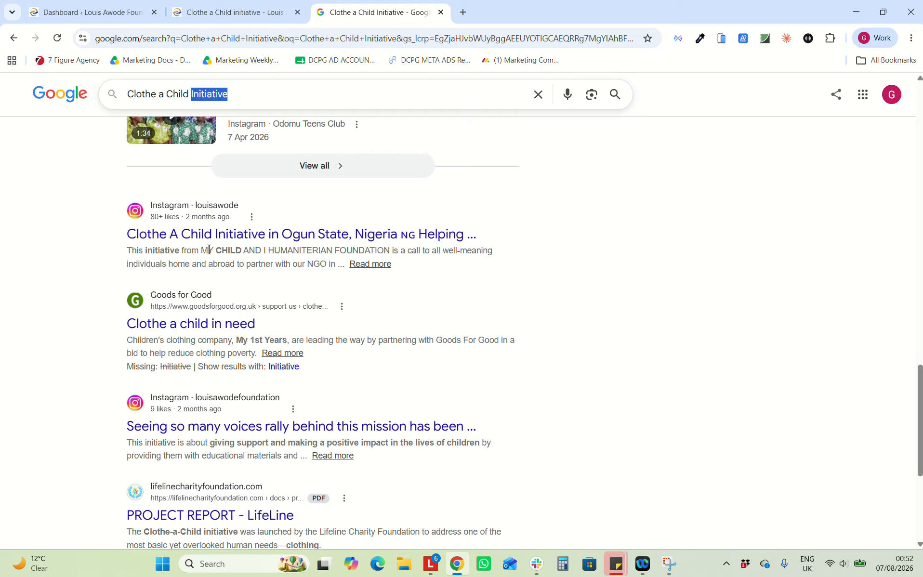
pyautogui.scroll(8, 209, 251)
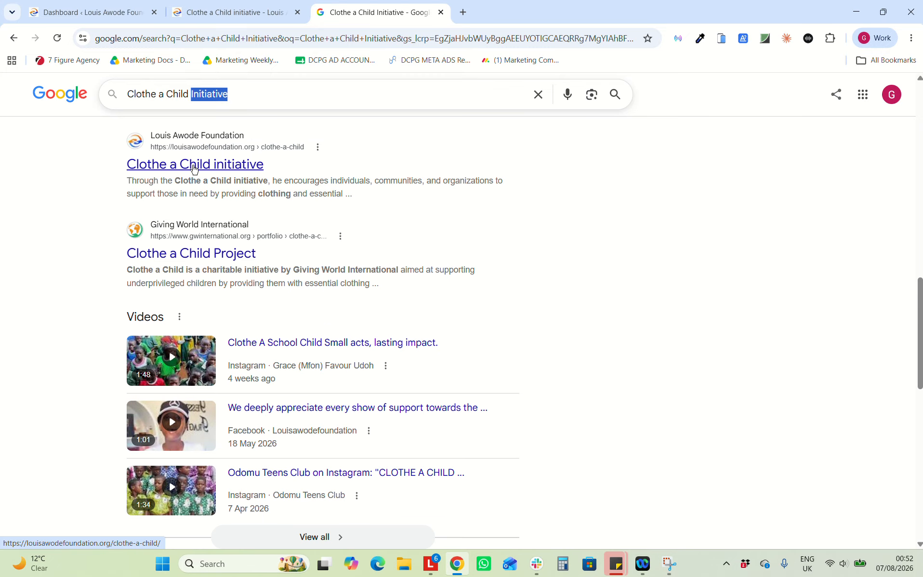
# Compare the foundation's Clothe a Child page with the Google results, ending on the foundation page
pyautogui.click(248, 11)
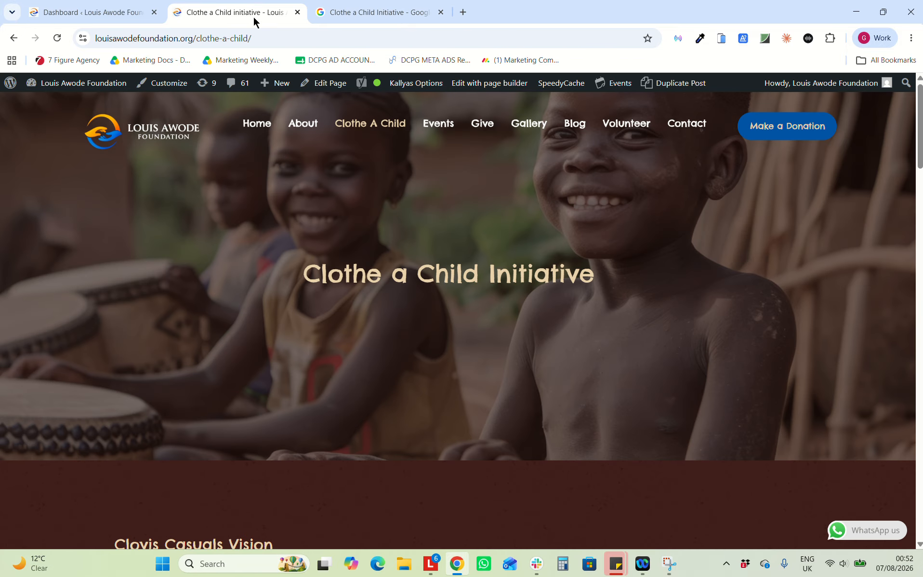
pyautogui.scroll(-15, 312, 303)
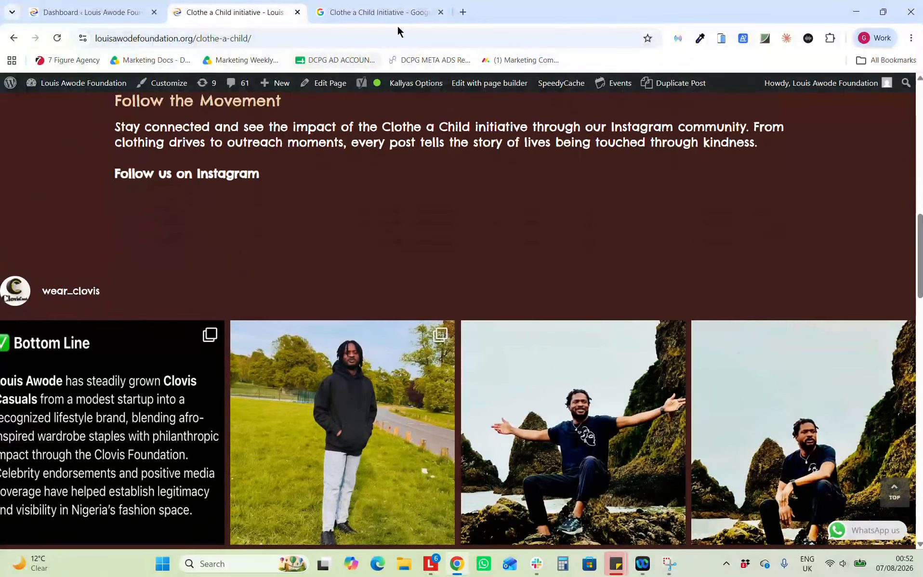
pyautogui.click(363, 9)
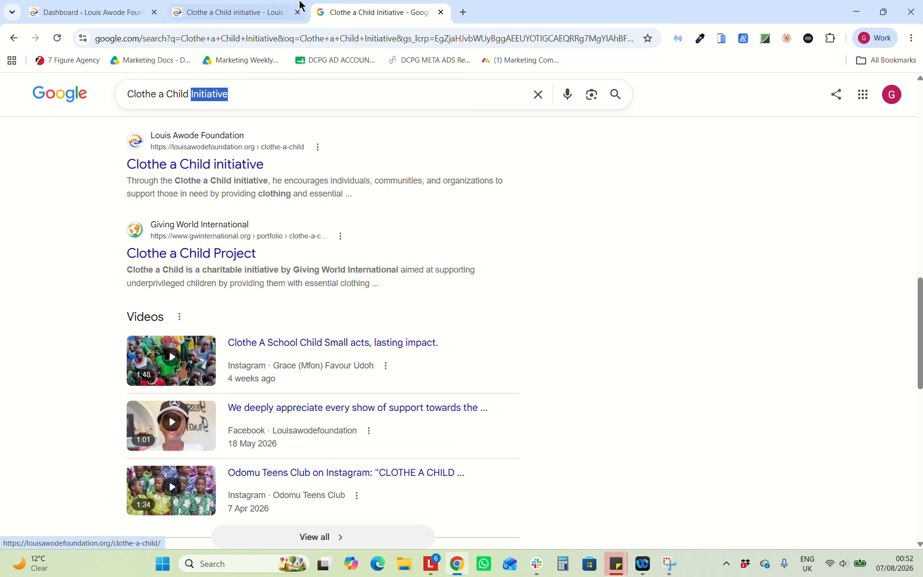
pyautogui.click(251, 11)
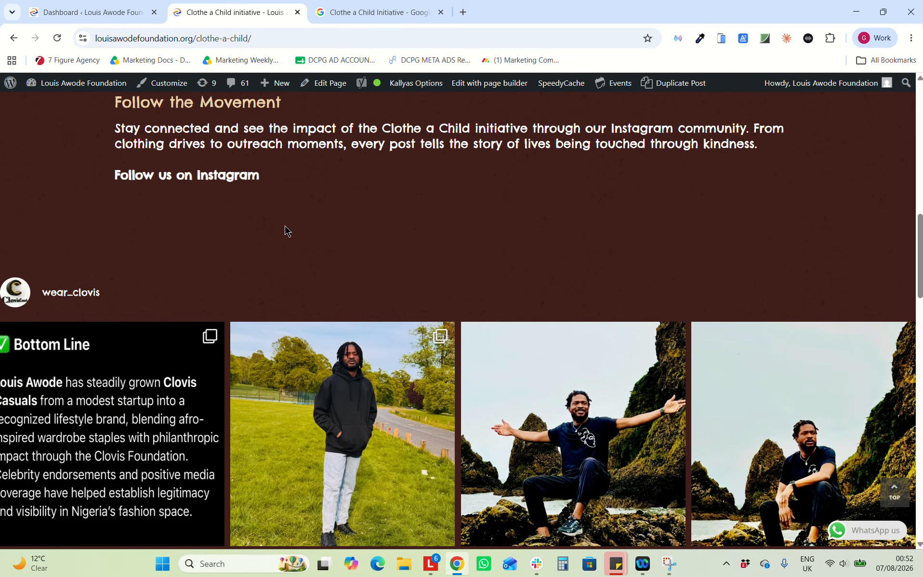
pyautogui.scroll(15, 285, 226)
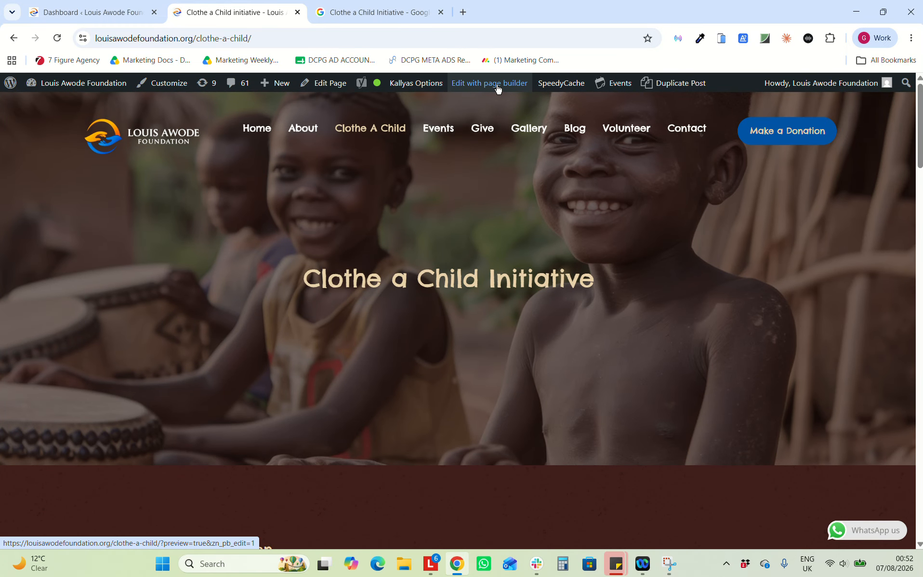
# Open the Clothe a Child page in the page builder with the elements panel collapsed
pyautogui.click(497, 88)
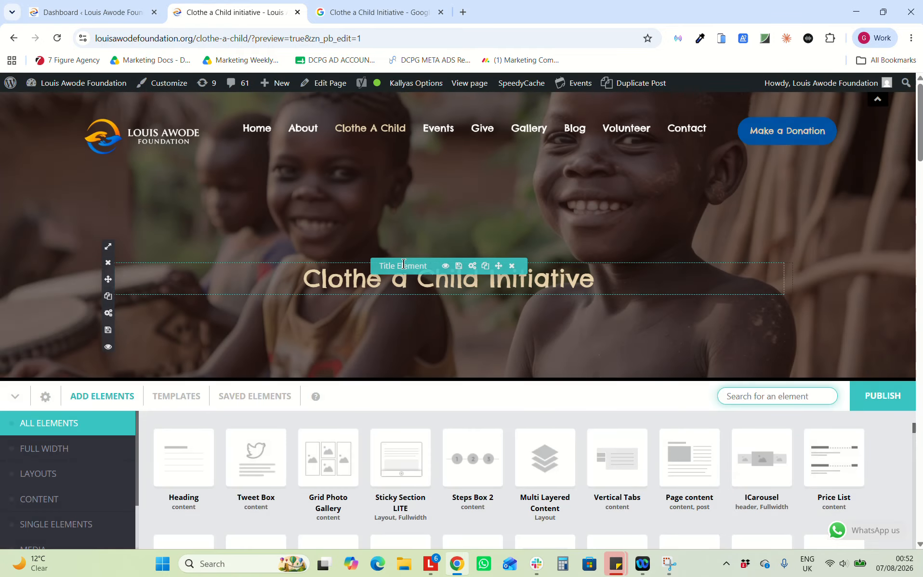
pyautogui.scroll(-5, 404, 263)
pyautogui.click(17, 400)
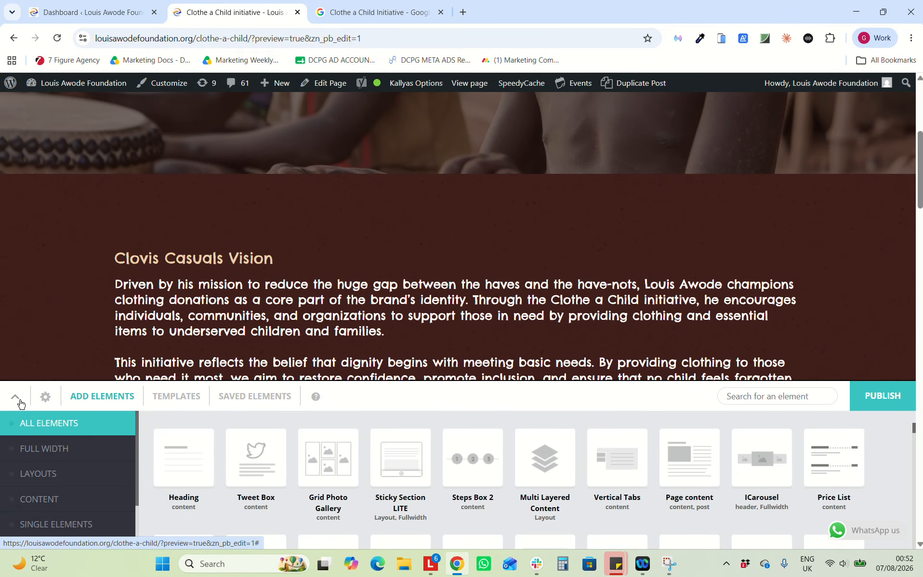
pyautogui.scroll(-2, 372, 263)
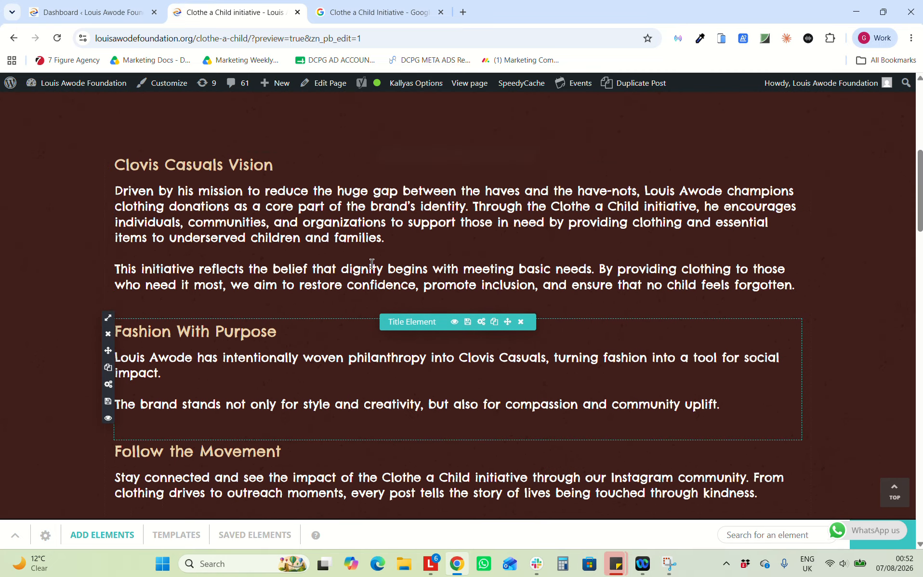
pyautogui.scroll(-2, 409, 395)
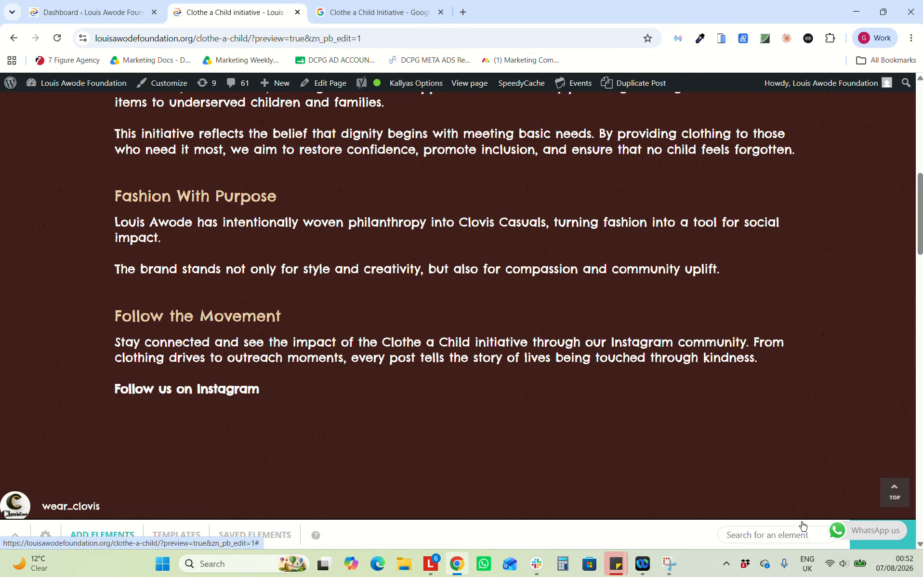
# Reload the editor, then leave it without saving for the Events page
pyautogui.click(57, 38)
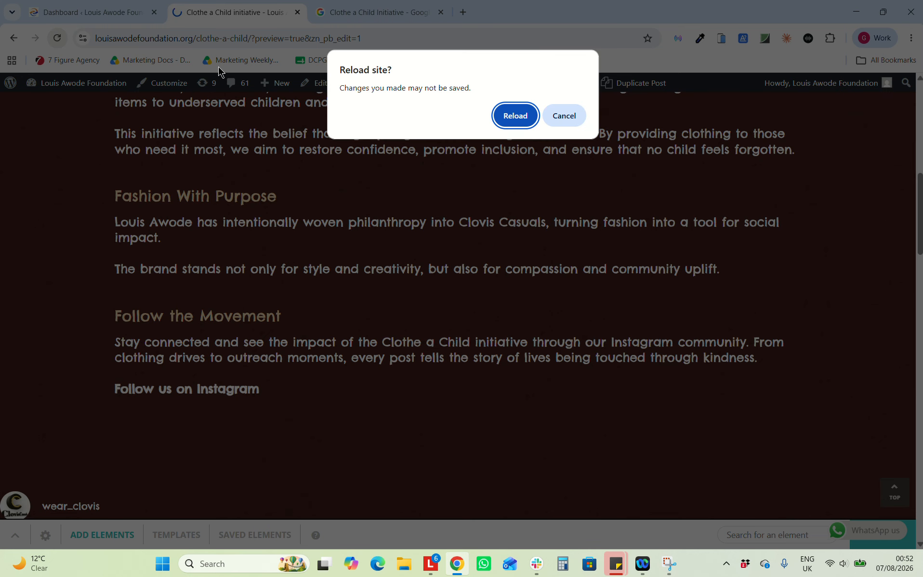
pyautogui.click(518, 117)
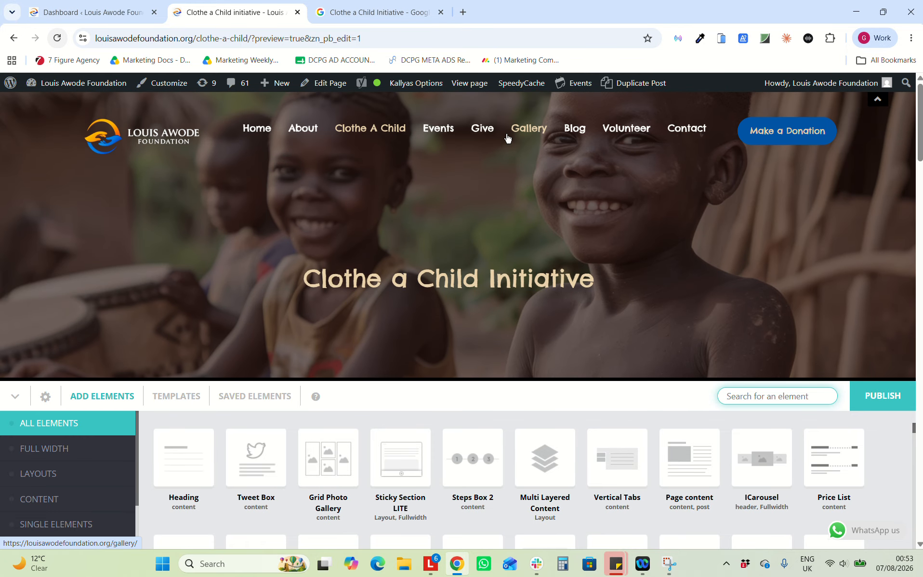
pyautogui.click(436, 138)
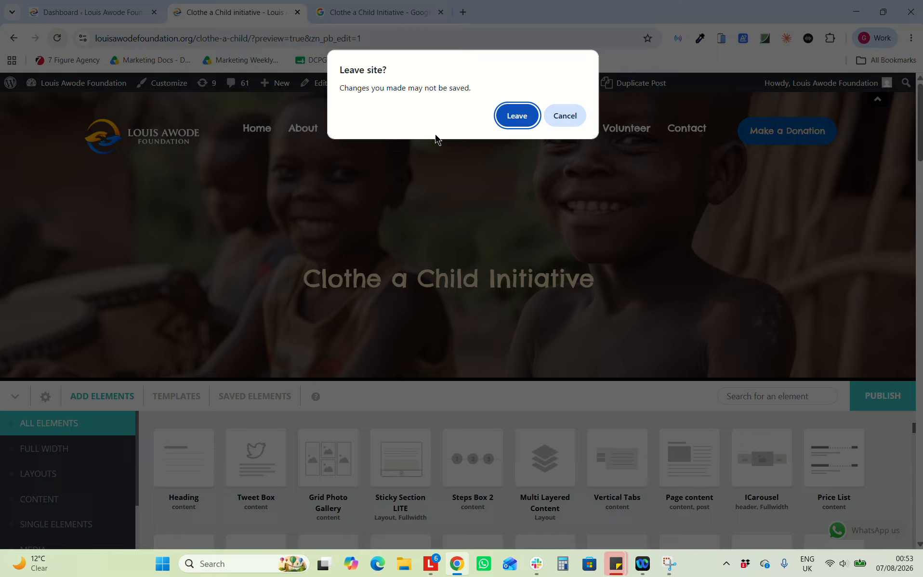
pyautogui.click(515, 114)
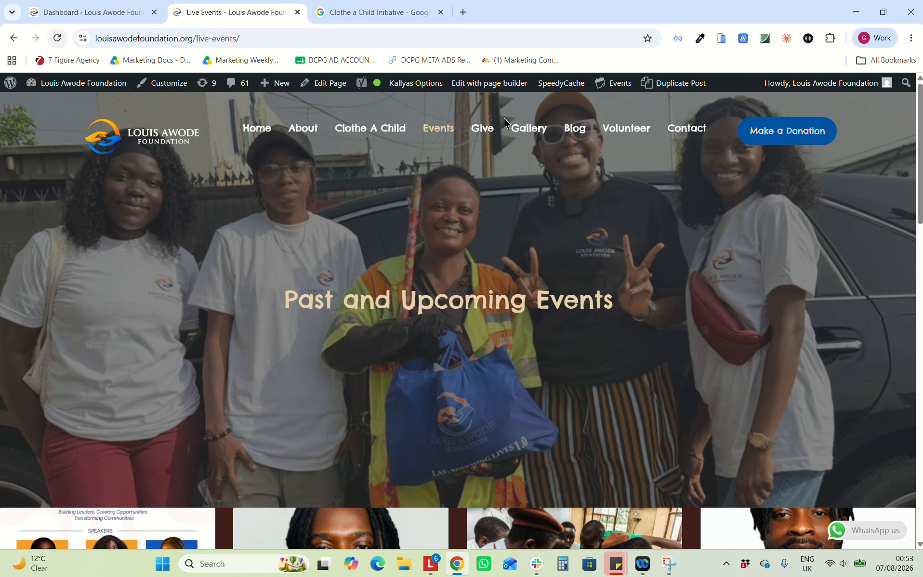
# Go to the Give page and open the Donate Now Paystack payment form
pyautogui.click(480, 134)
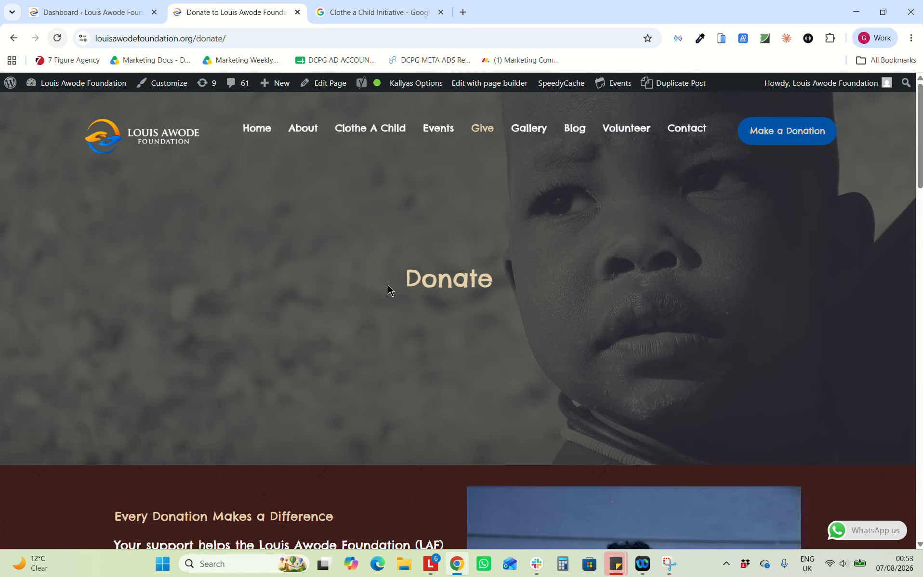
pyautogui.scroll(-12, 387, 285)
pyautogui.scroll(4, 387, 284)
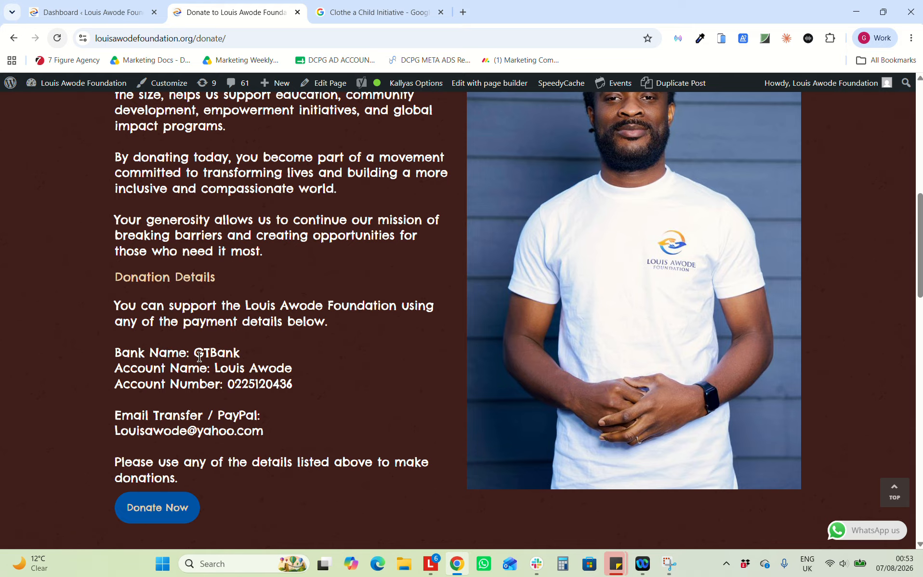
pyautogui.click(146, 521)
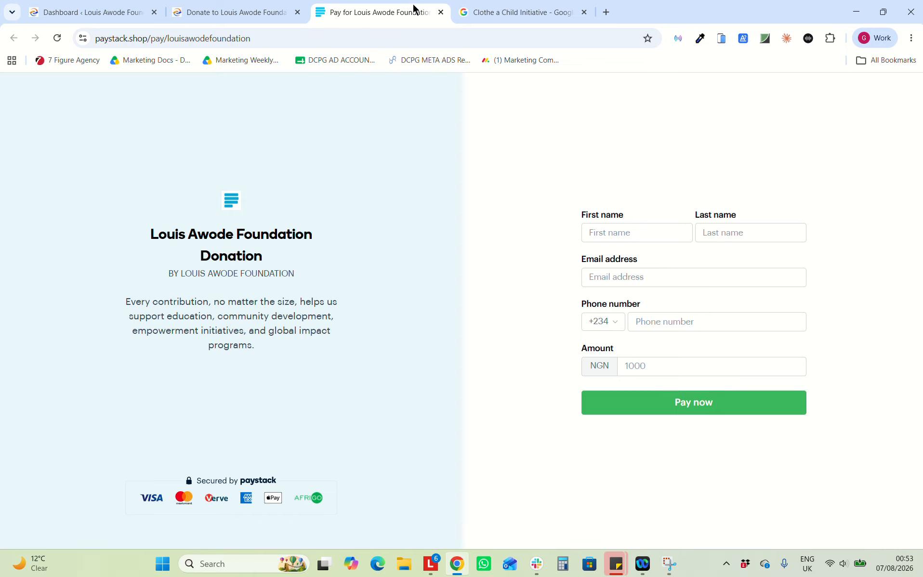
# Return to the Donate page tab and scroll through its content
pyautogui.click(438, 6)
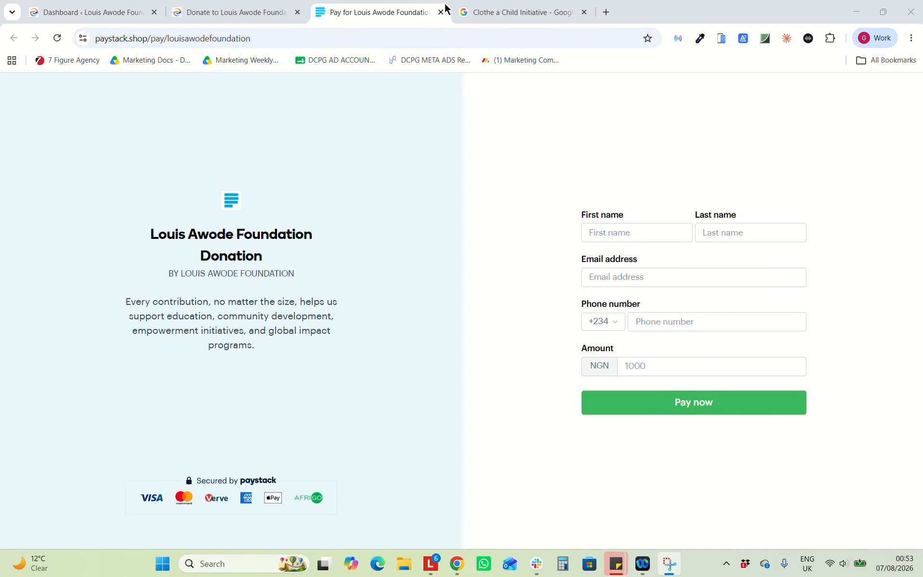
pyautogui.click(268, 9)
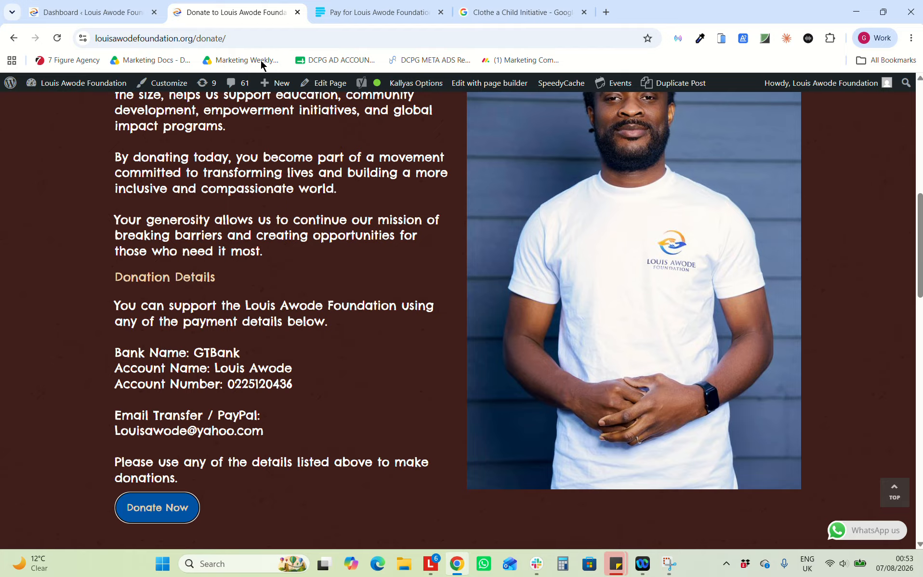
pyautogui.scroll(-14, 282, 409)
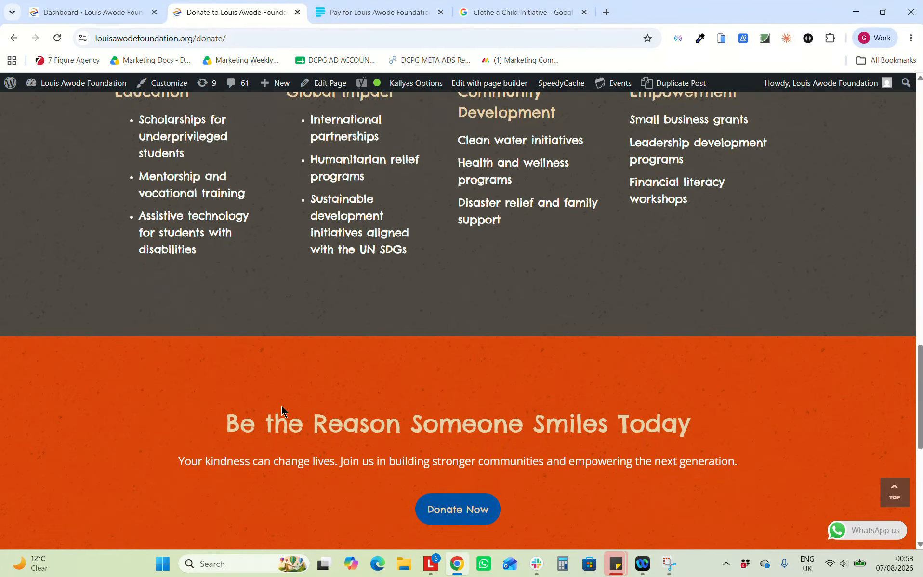
pyautogui.scroll(-8, 281, 408)
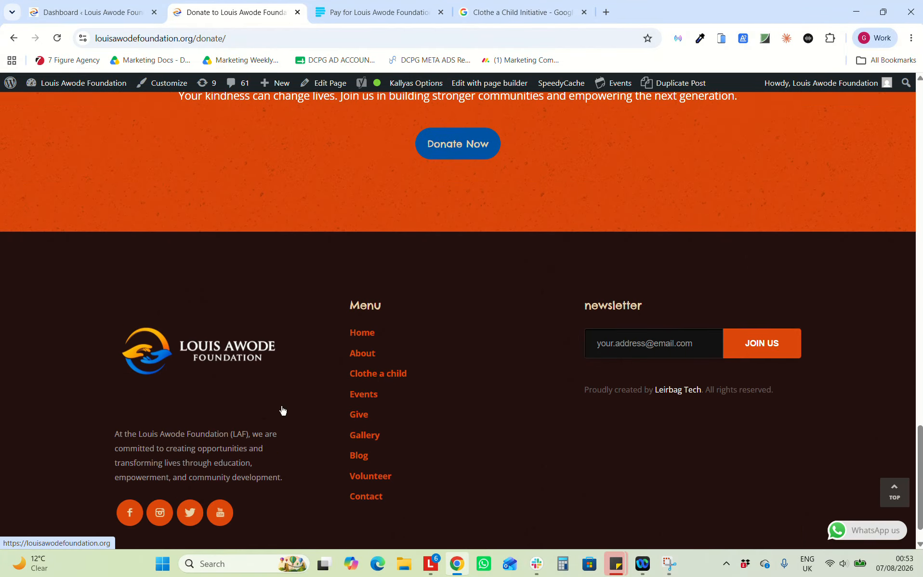
pyautogui.scroll(20, 282, 410)
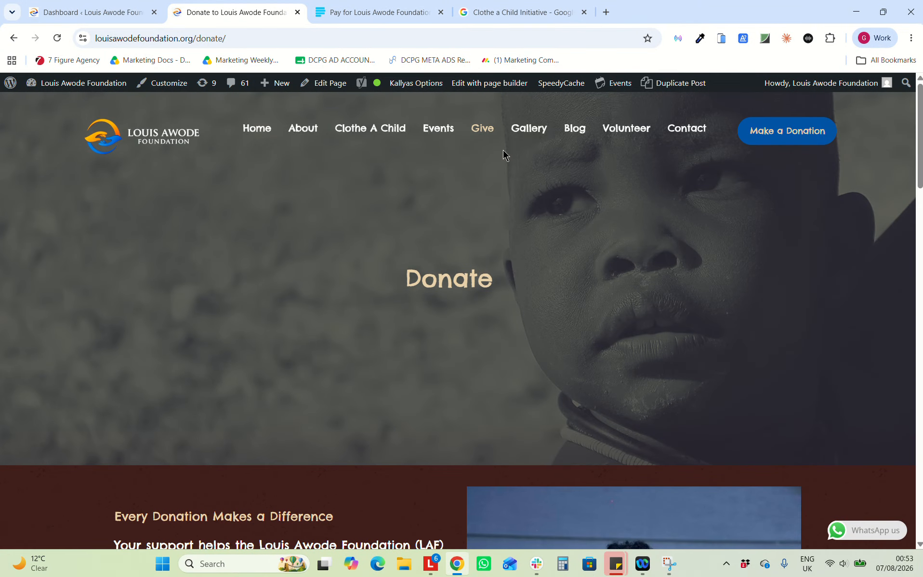
# Open the Gallery page and scroll through its photo grid
pyautogui.click(520, 131)
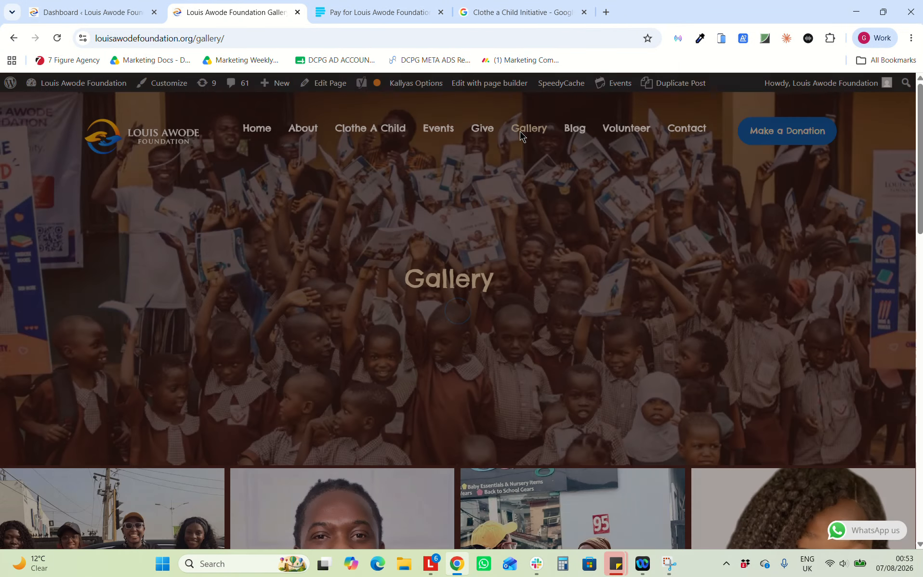
pyautogui.scroll(-8, 370, 278)
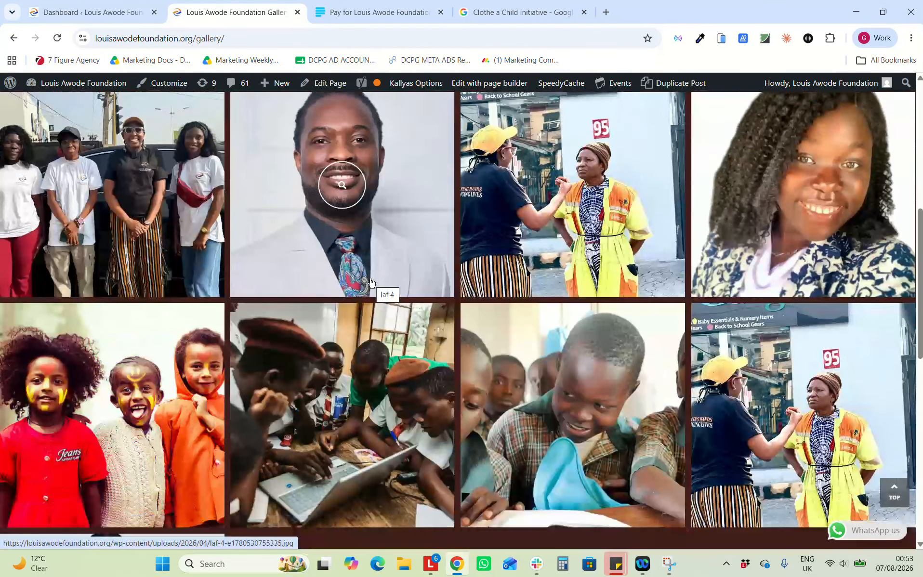
pyautogui.scroll(-4, 370, 282)
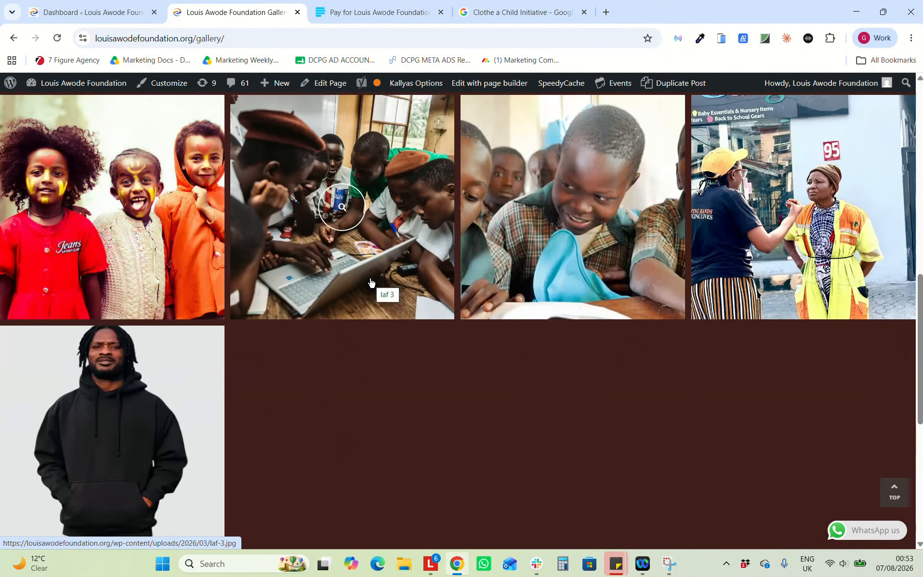
pyautogui.scroll(15, 370, 282)
# Close the 'Pay for Louis Awode Foundation' Paystack tab
pyautogui.rightClick(344, 12)
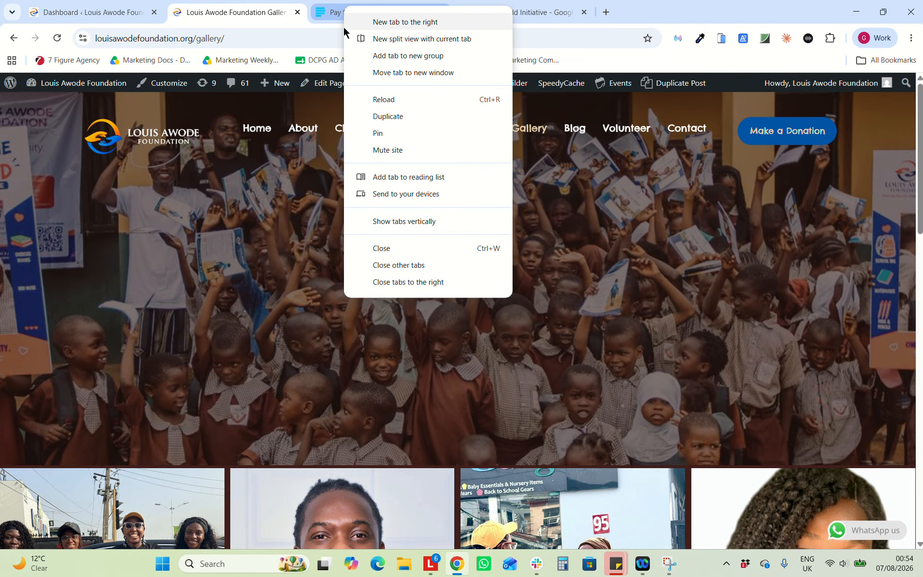
pyautogui.click(325, 15)
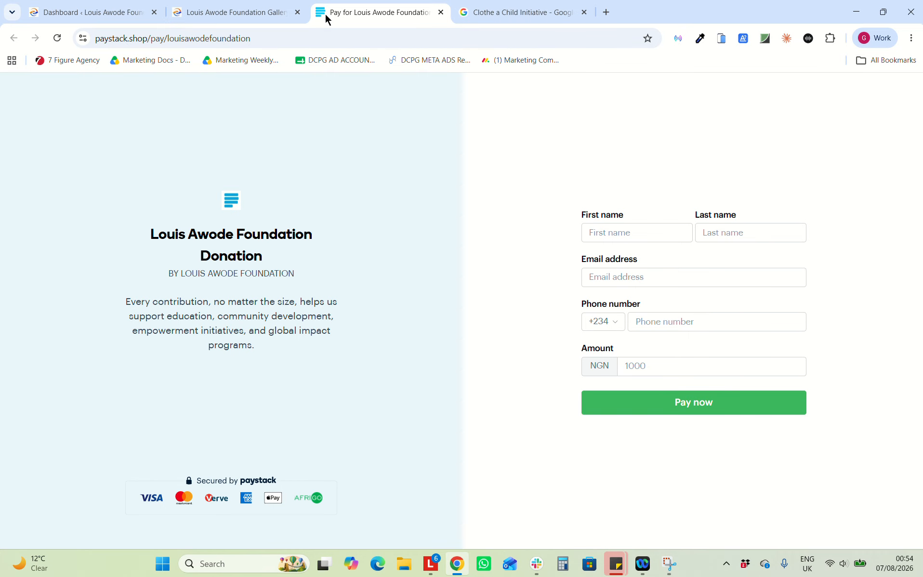
pyautogui.rightClick(326, 17)
pyautogui.click(363, 254)
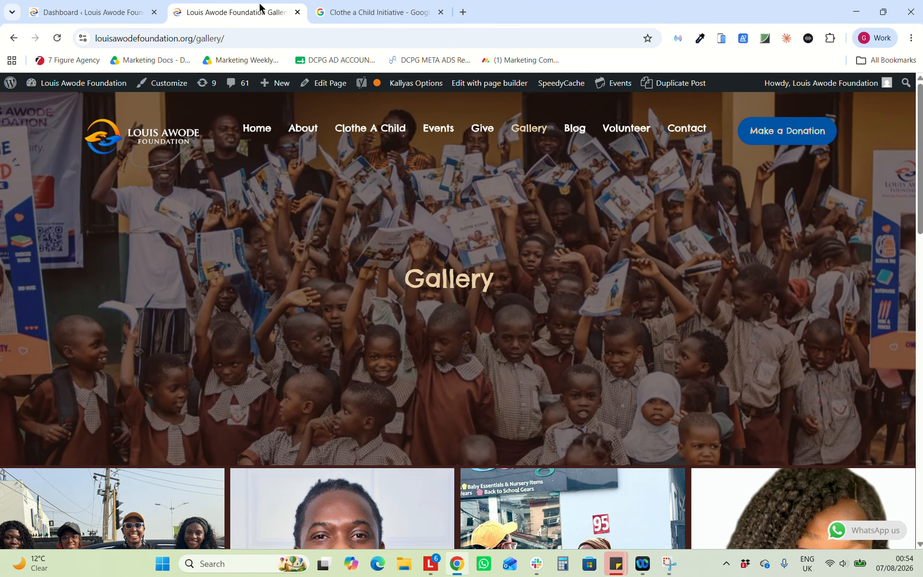
# Open the Gallery page in the Zion page builder and scroll down to the Grid Photo Gallery element
pyautogui.click(469, 88)
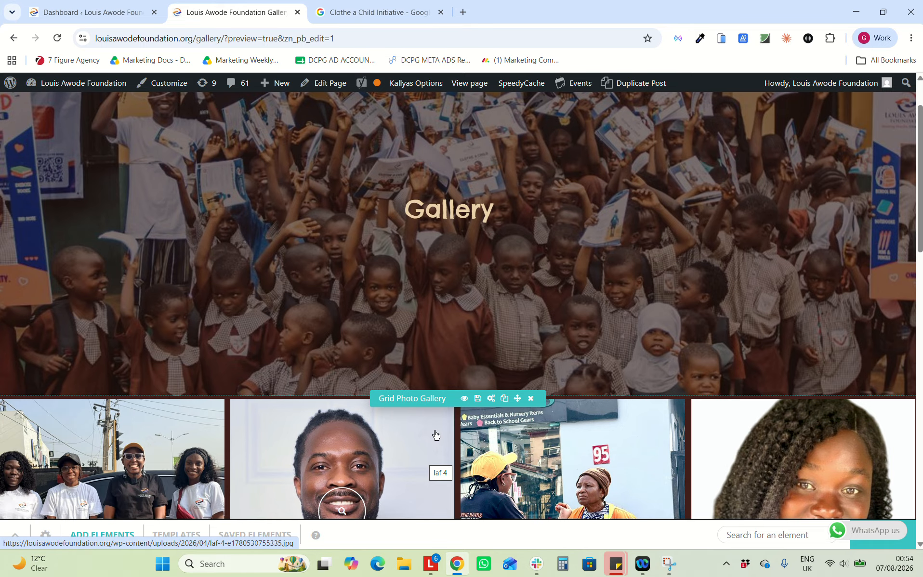
pyautogui.scroll(-3, 280, 494)
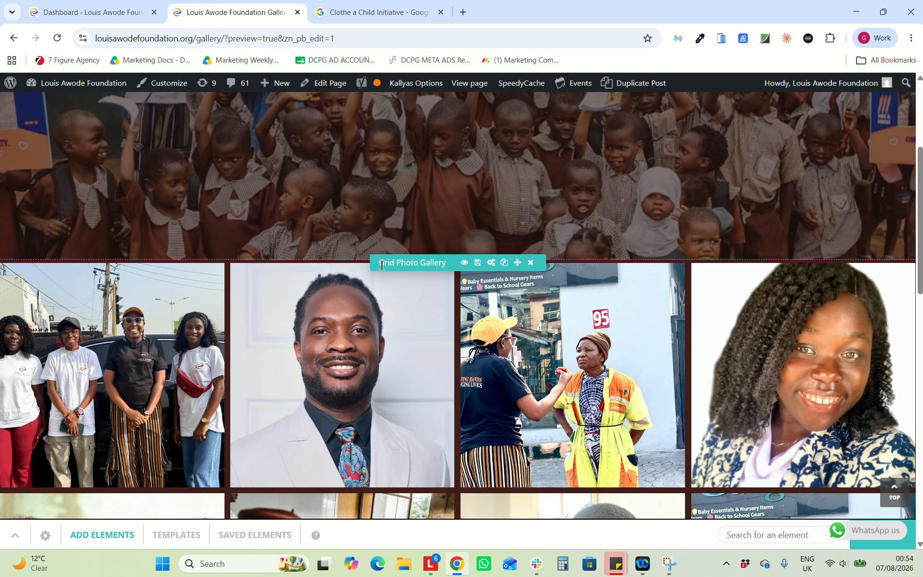
pyautogui.click(491, 263)
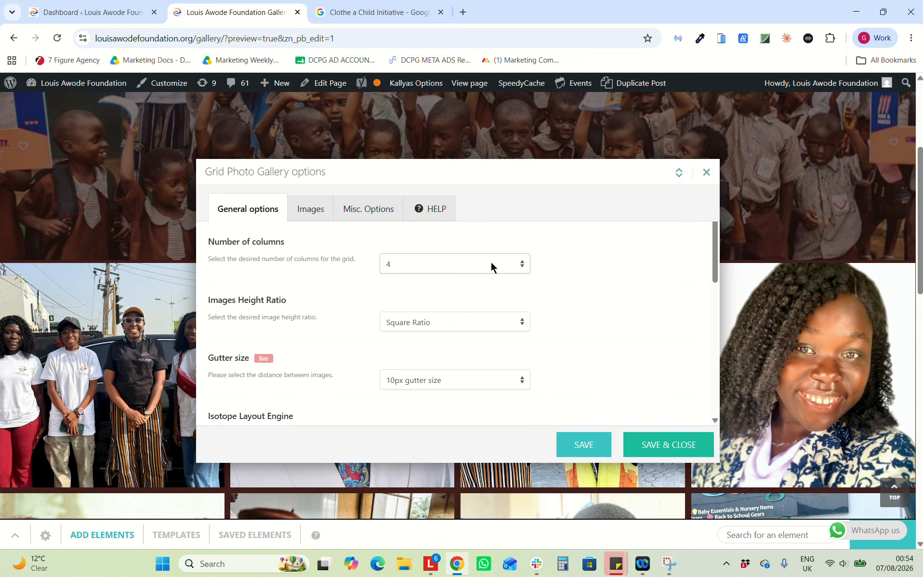
pyautogui.scroll(-10, 491, 263)
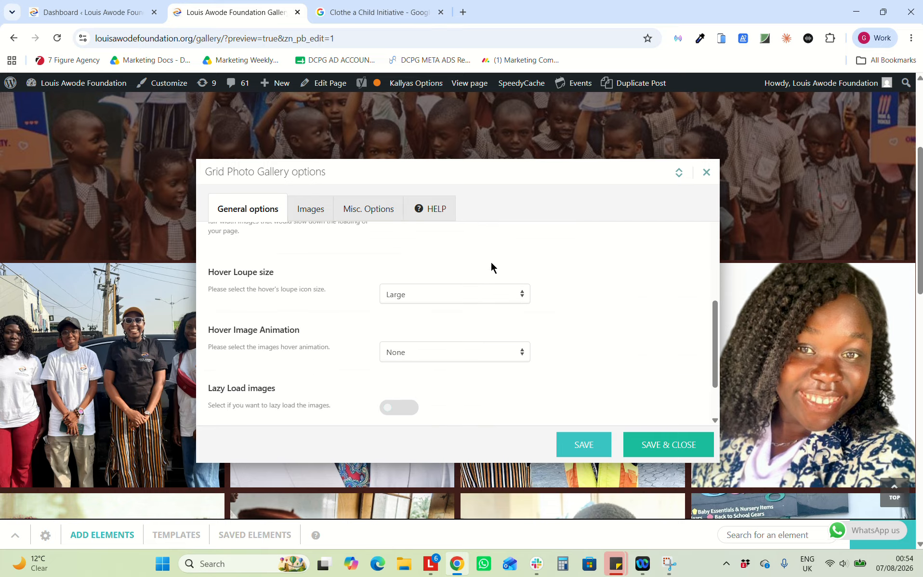
pyautogui.click(309, 211)
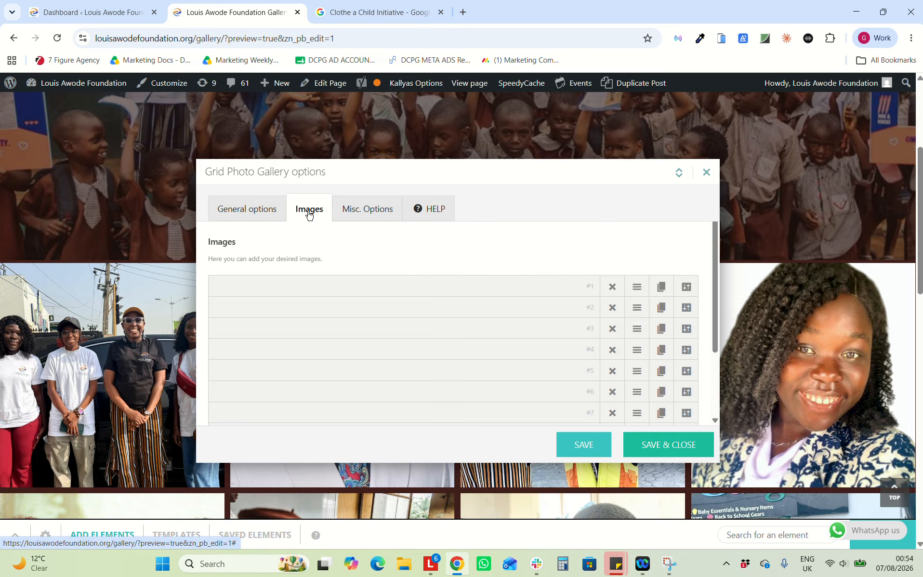
pyautogui.scroll(-2, 434, 342)
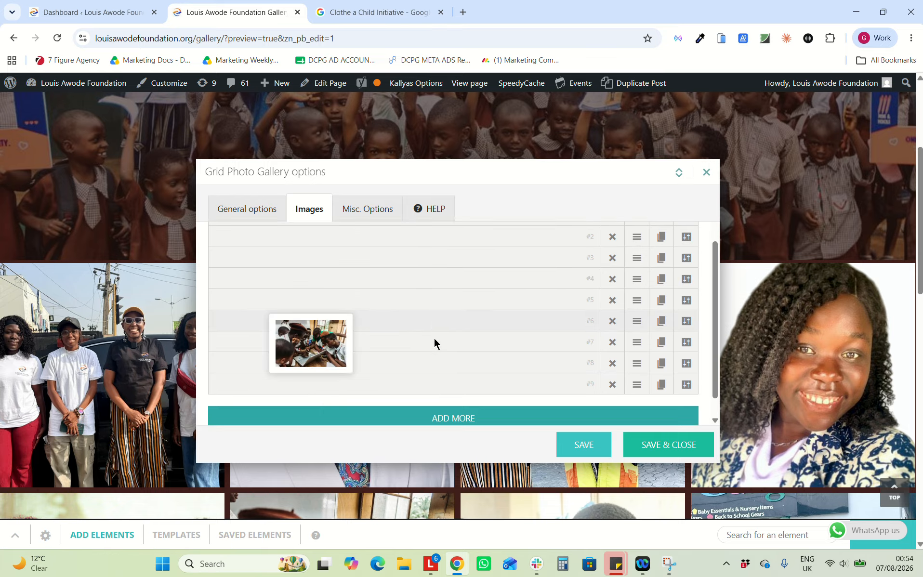
pyautogui.scroll(2, 434, 342)
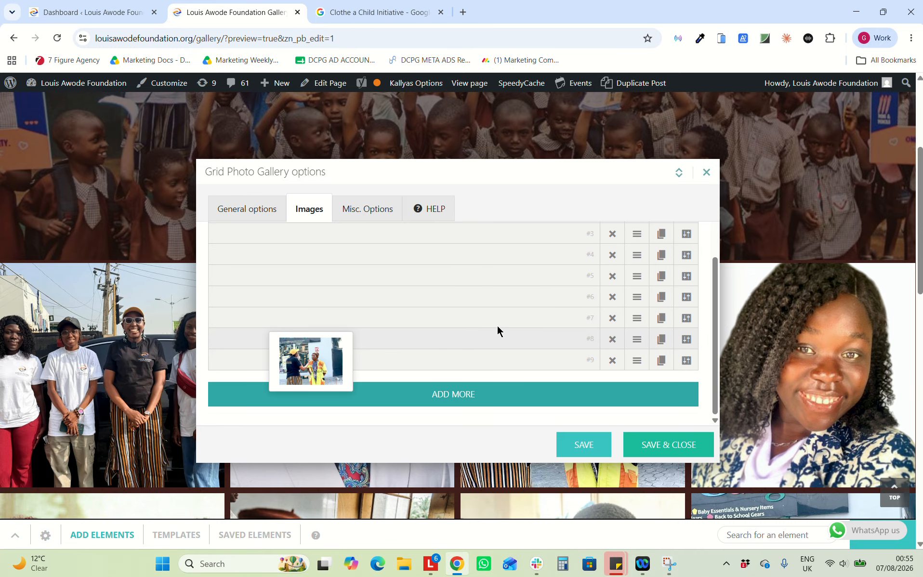
pyautogui.scroll(-2, 473, 336)
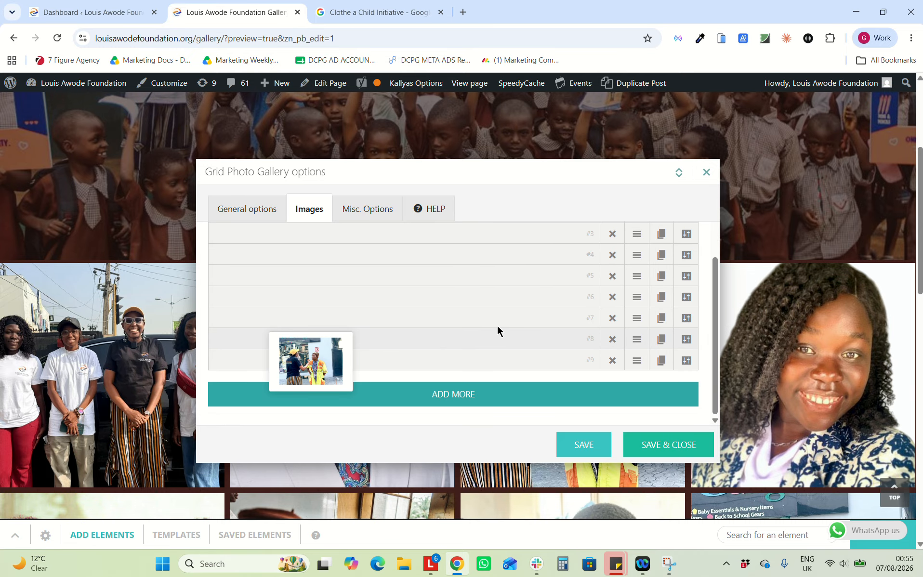
pyautogui.click(707, 173)
pyautogui.click(491, 262)
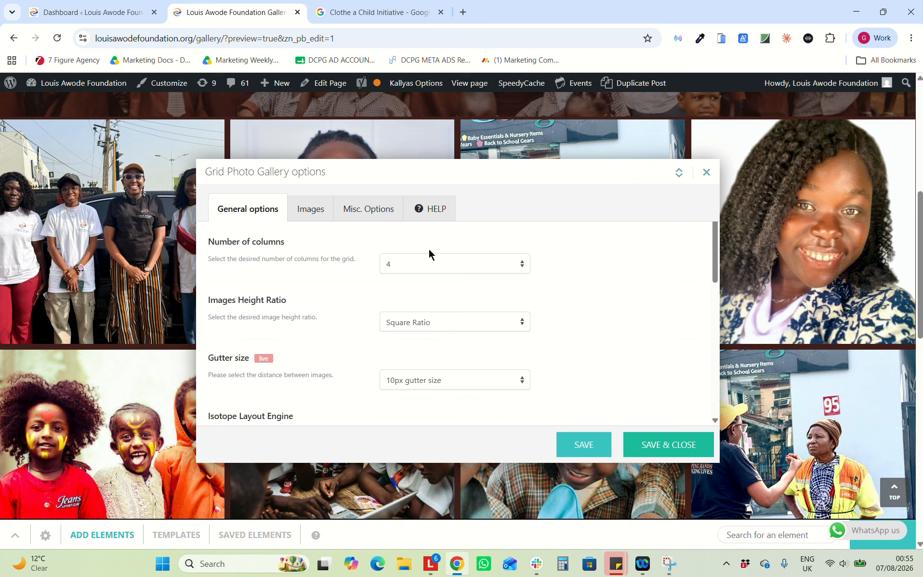
# In the gallery's Images list, add and then delete a blank entry, and clone image #9
pyautogui.scroll(-3, 429, 340)
pyautogui.click(319, 208)
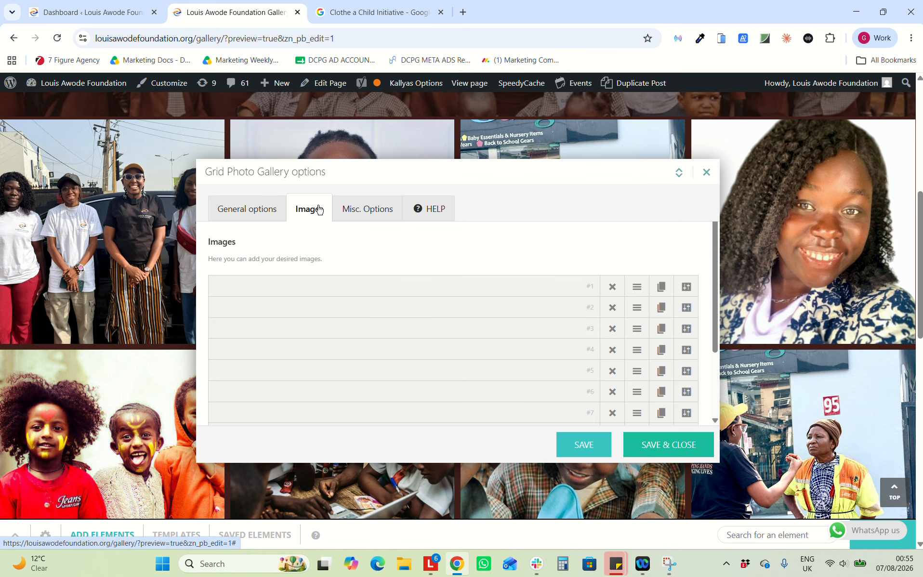
pyautogui.scroll(-3, 461, 382)
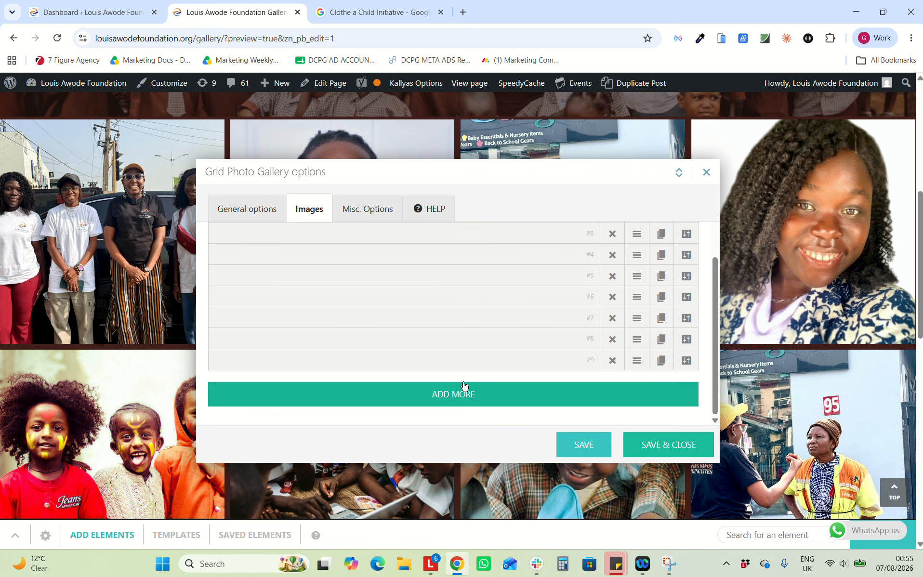
pyautogui.click(455, 398)
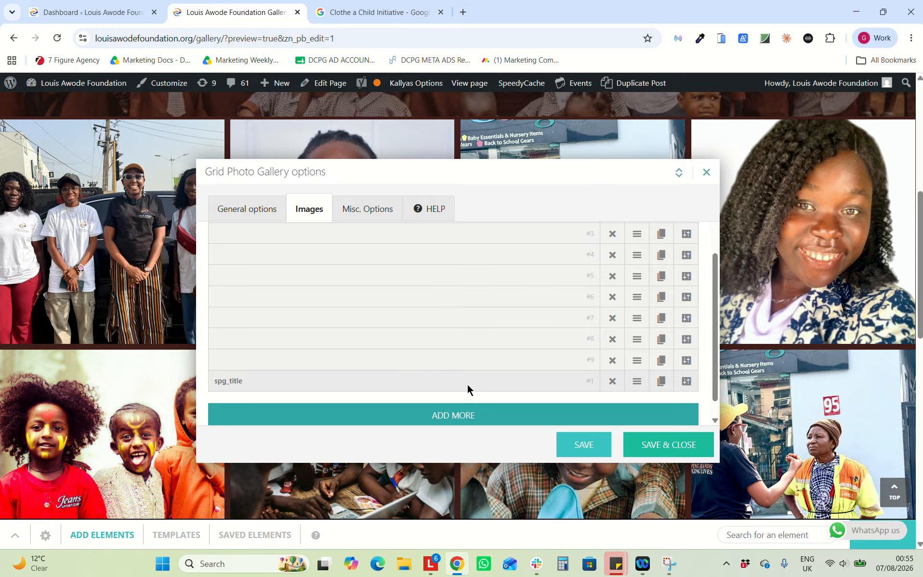
pyautogui.click(612, 382)
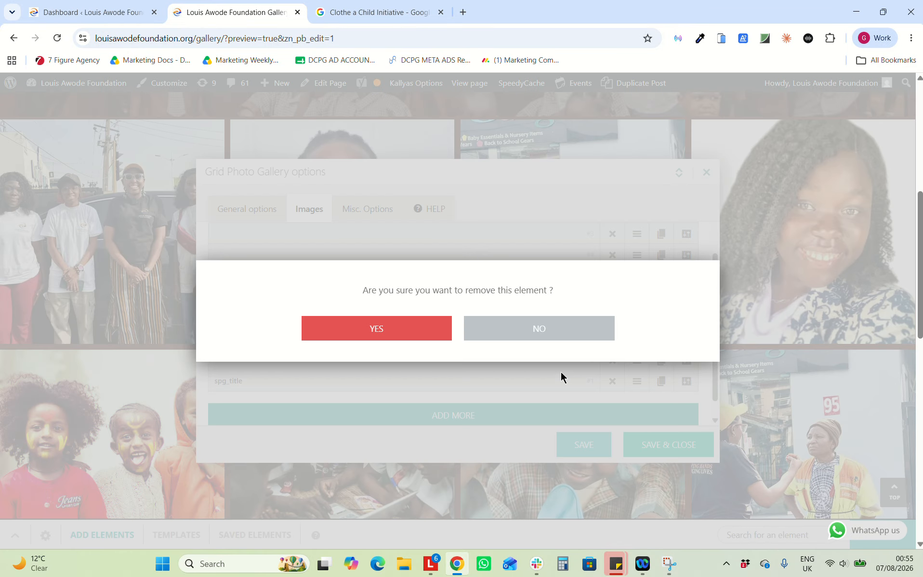
pyautogui.click(437, 329)
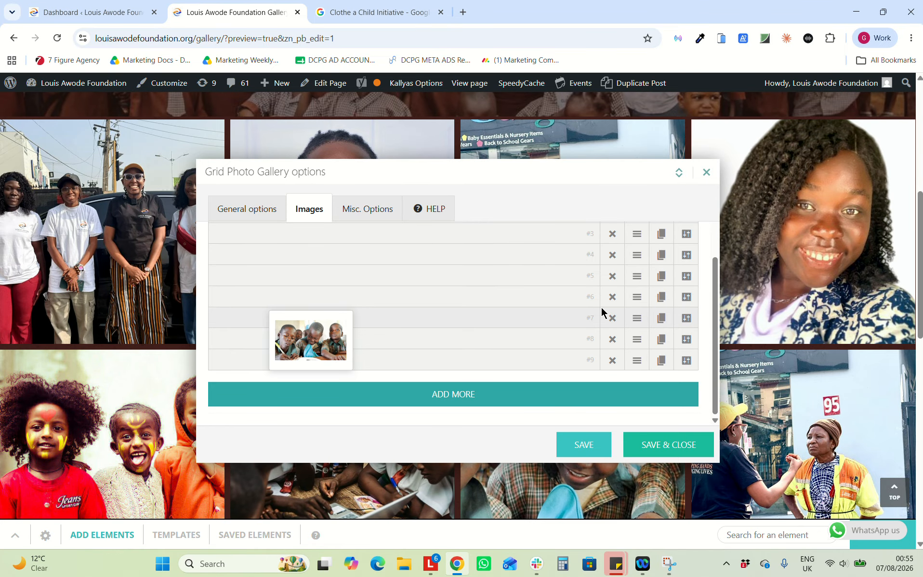
pyautogui.click(665, 367)
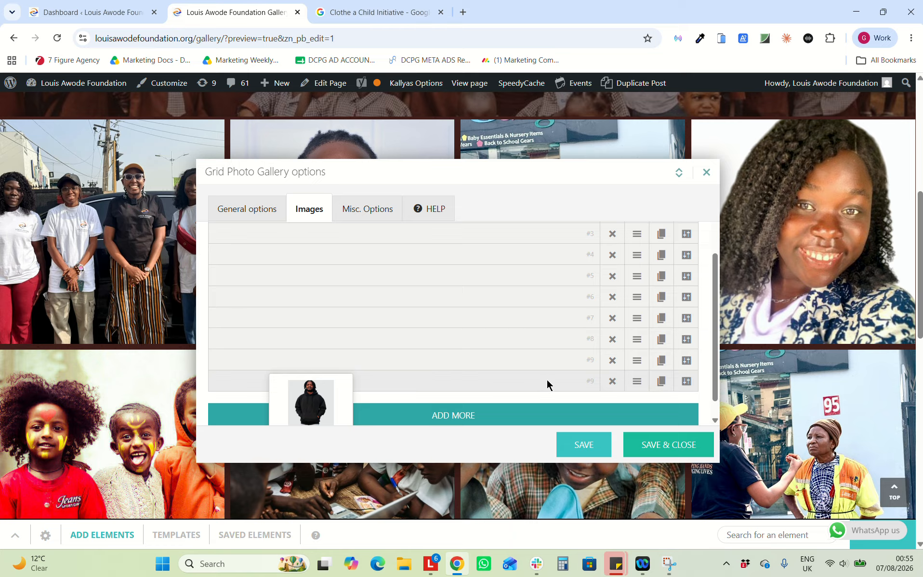
pyautogui.click(689, 383)
# Set the cloned entry's picture to the portrait of the woman in a dark blazer
pyautogui.click(413, 388)
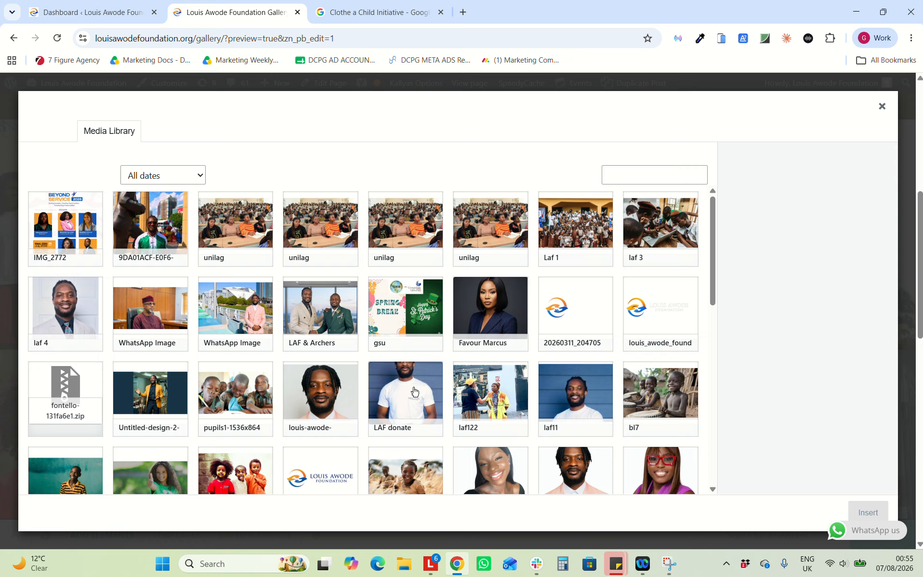
pyautogui.click(489, 308)
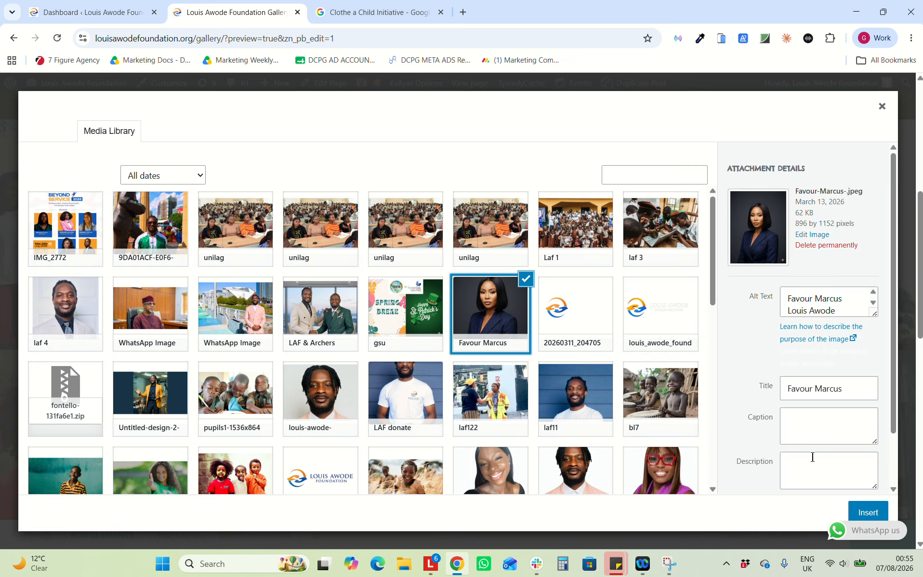
pyautogui.click(884, 518)
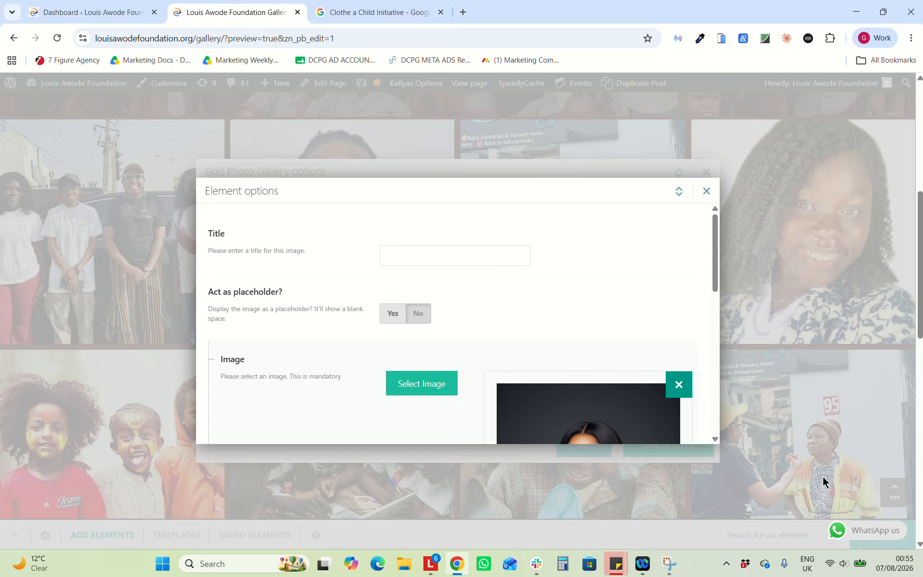
pyautogui.scroll(-7, 651, 339)
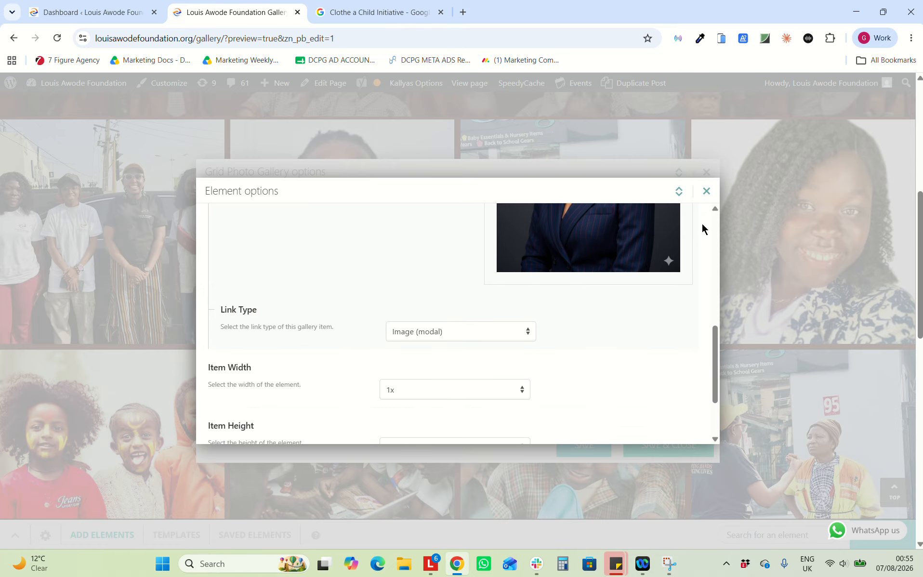
pyautogui.click(705, 192)
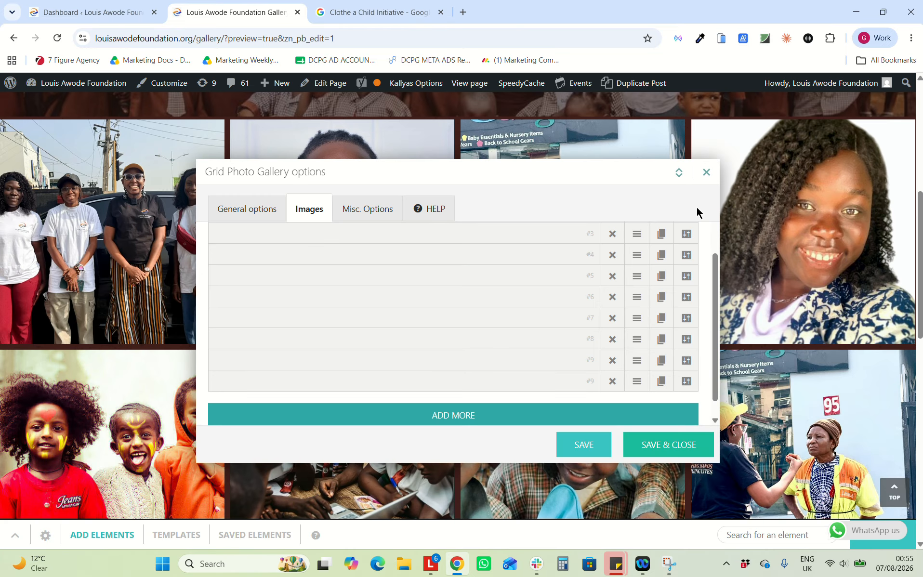
# Save the Grid Photo Gallery, check the portrait at the grid's end, and reopen its options
pyautogui.click(650, 450)
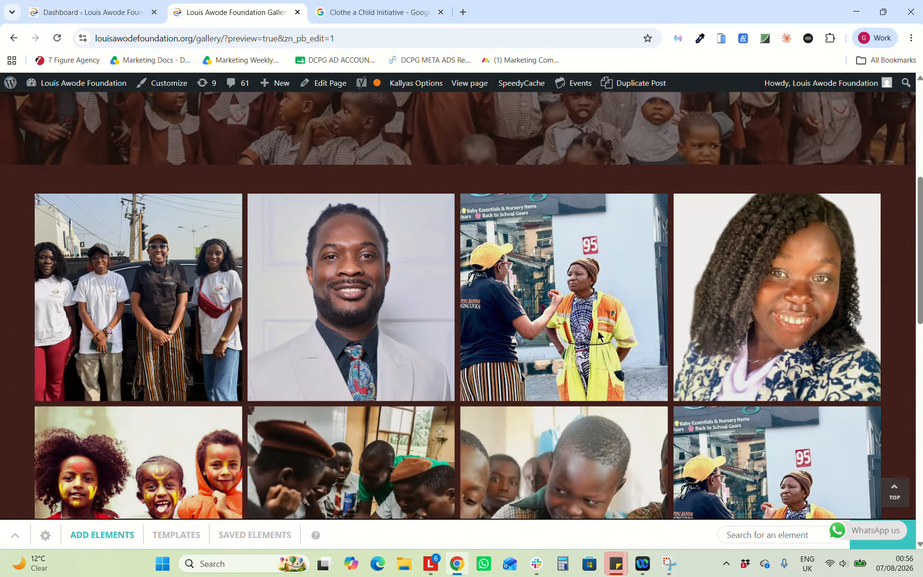
pyautogui.scroll(-10, 573, 313)
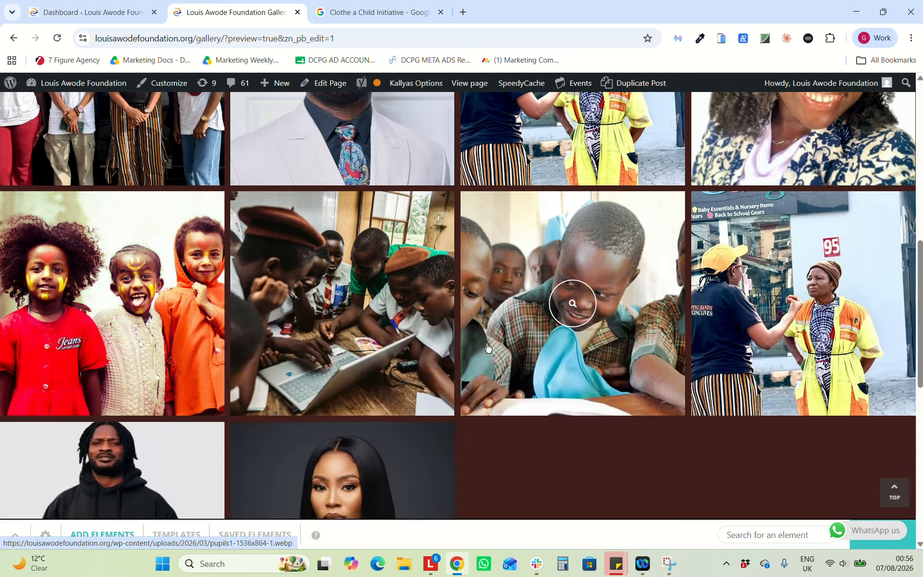
pyautogui.scroll(10, 325, 196)
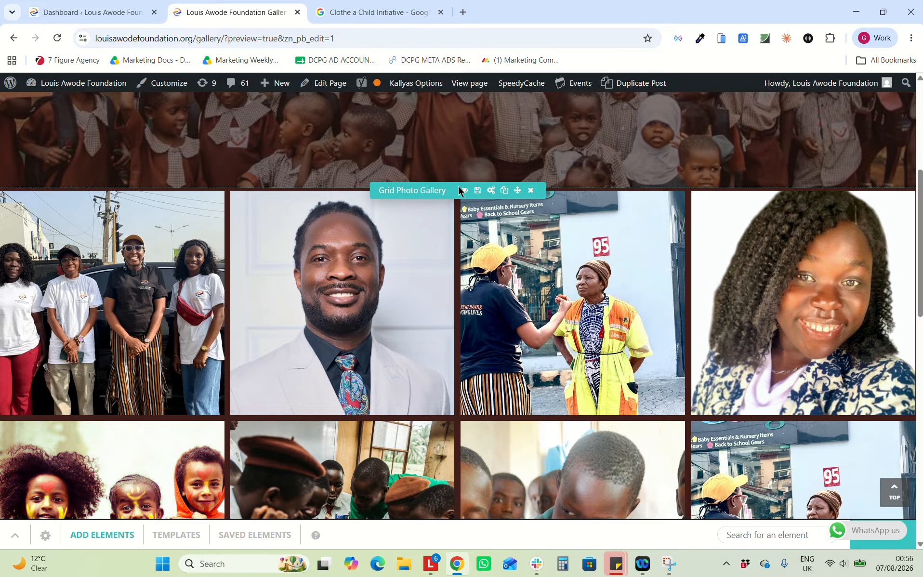
pyautogui.scroll(1, 435, 239)
pyautogui.scroll(5, 433, 238)
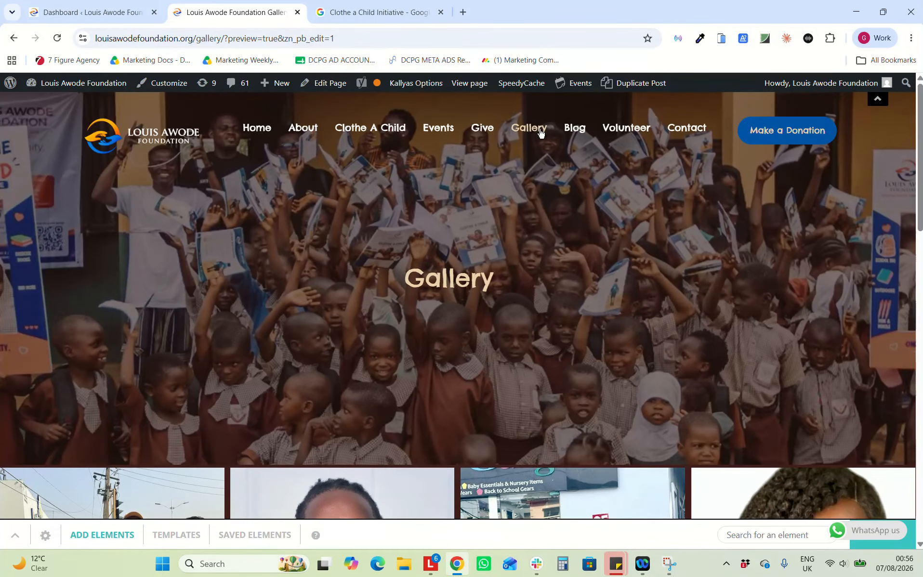
pyautogui.scroll(-2, 418, 332)
pyautogui.scroll(-5, 414, 340)
pyautogui.click(491, 141)
# Delete image entry #10, the blazer portrait, from the gallery's Images list
pyautogui.scroll(1, 448, 337)
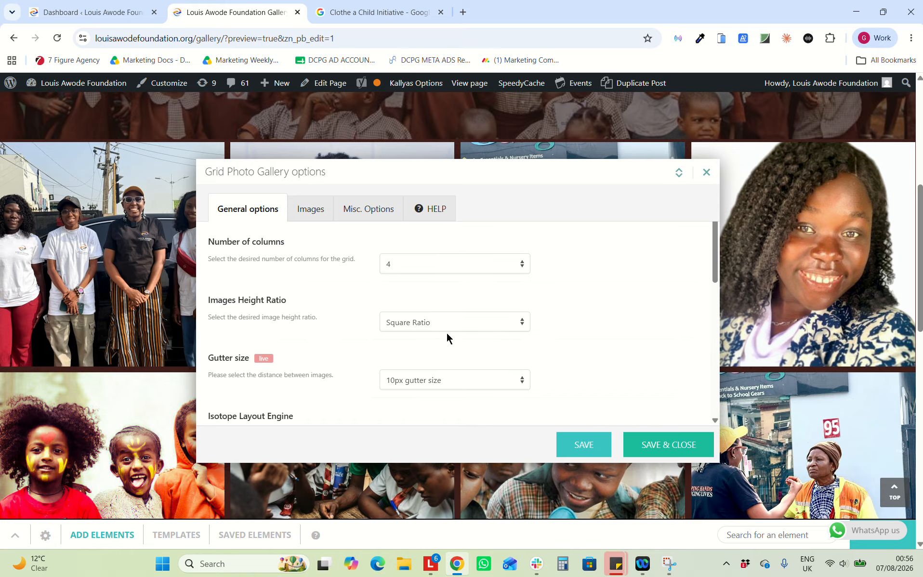
pyautogui.click(312, 210)
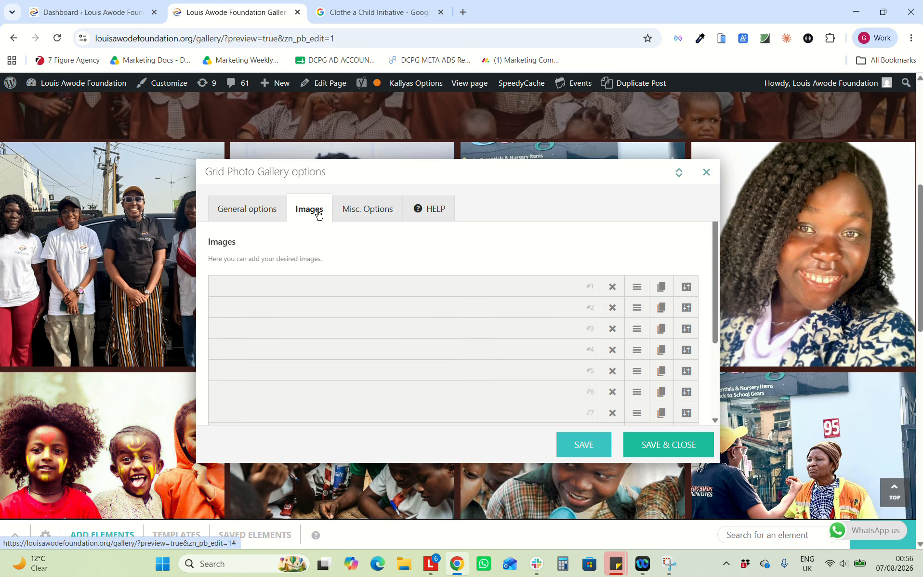
pyautogui.scroll(-5, 538, 342)
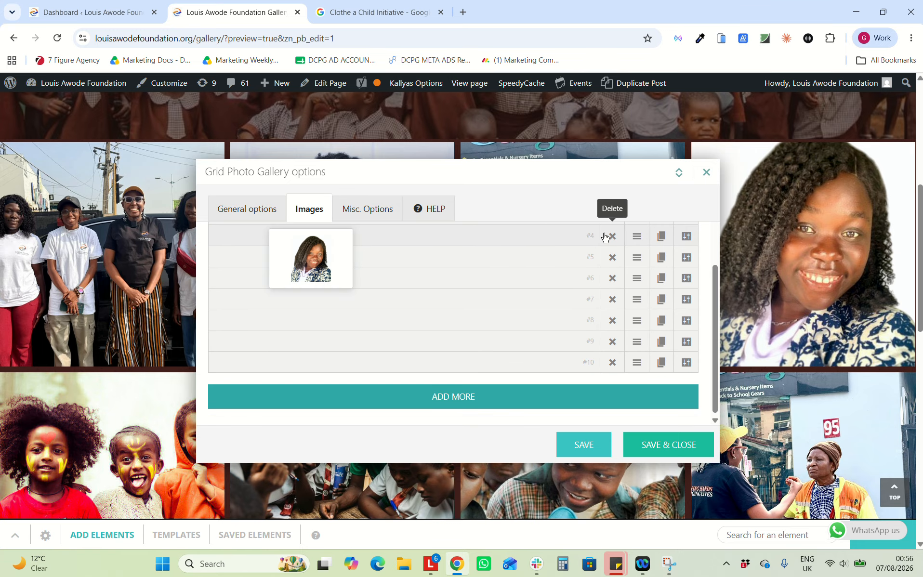
pyautogui.scroll(1, 571, 337)
pyautogui.scroll(2, 568, 352)
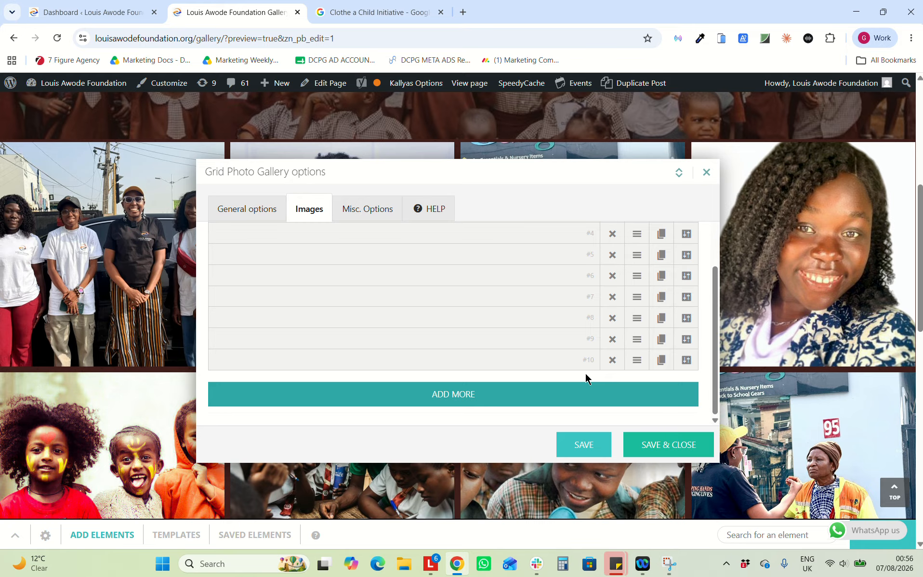
pyautogui.click(610, 361)
pyautogui.click(404, 331)
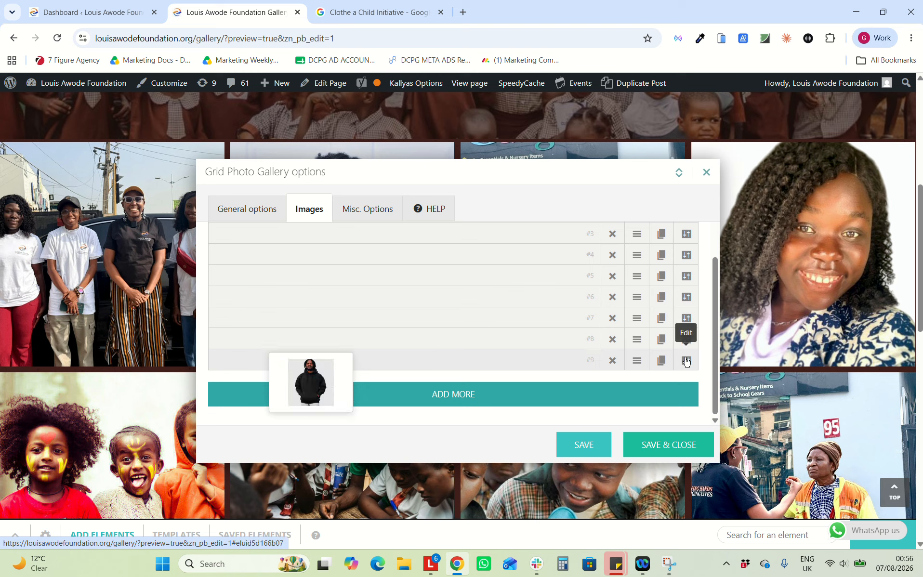
pyautogui.click(660, 361)
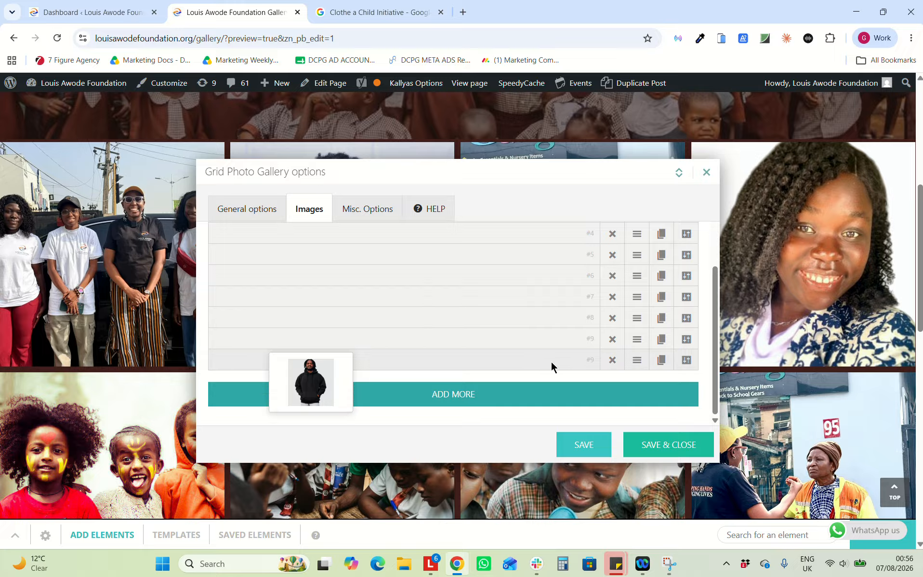
pyautogui.click(691, 362)
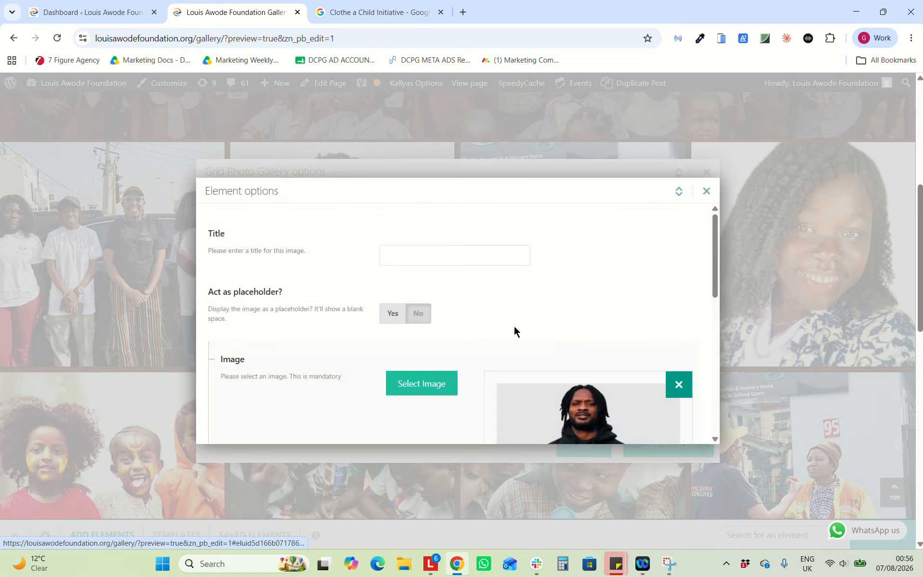
pyautogui.click(417, 386)
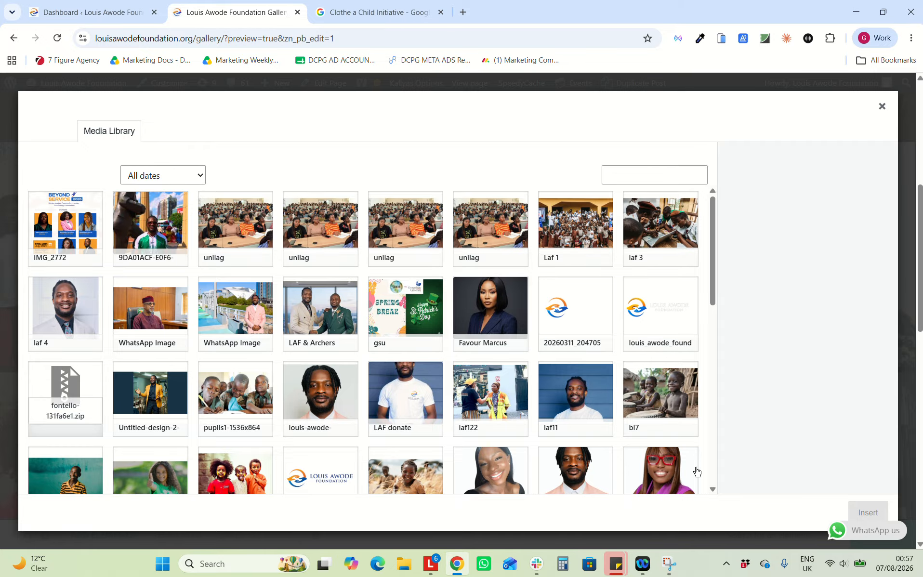
pyautogui.click(881, 107)
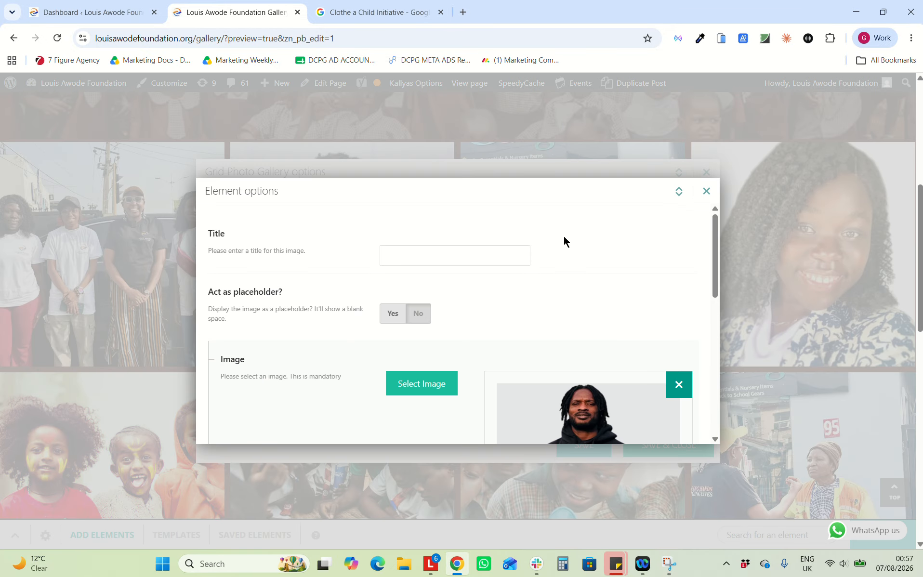
pyautogui.click(701, 193)
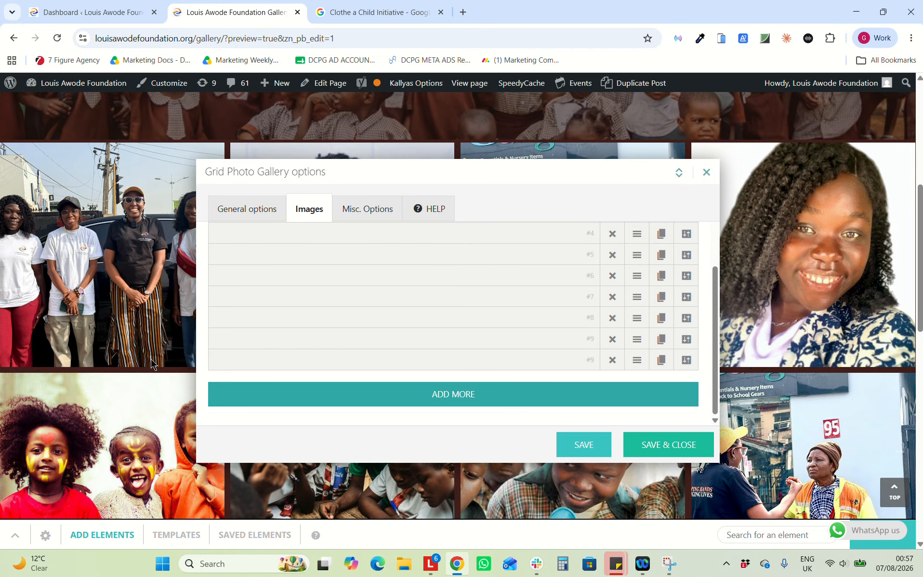
pyautogui.scroll(5, 150, 358)
pyautogui.scroll(-3, 151, 358)
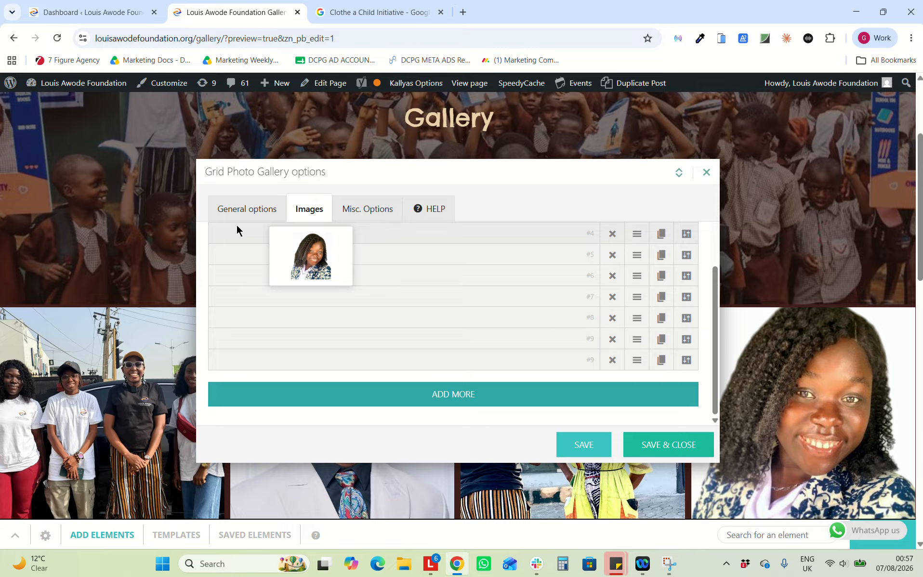
pyautogui.scroll(3, 478, 245)
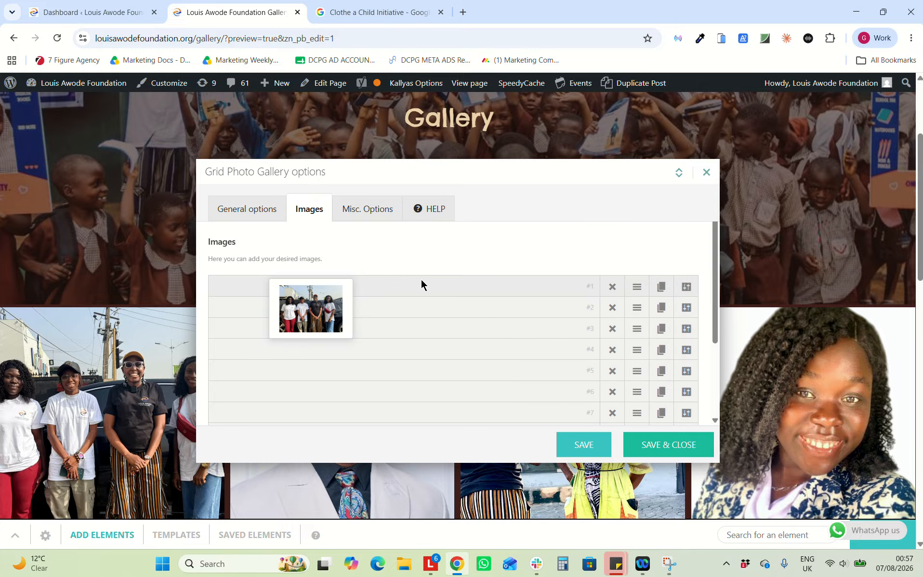
# Move the face-painted children photo from position 5 to position 3 and save the gallery
pyautogui.scroll(3, 107, 339)
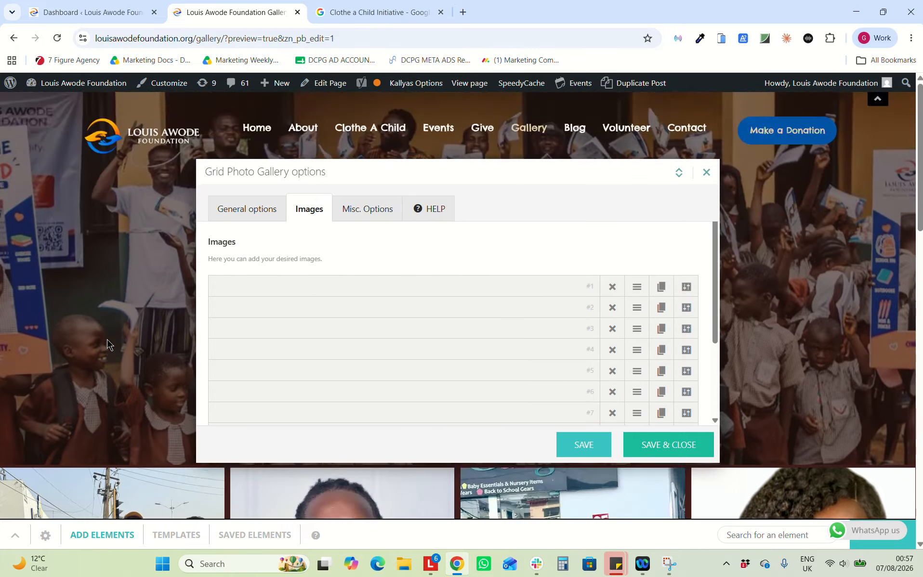
pyautogui.scroll(-5, 107, 333)
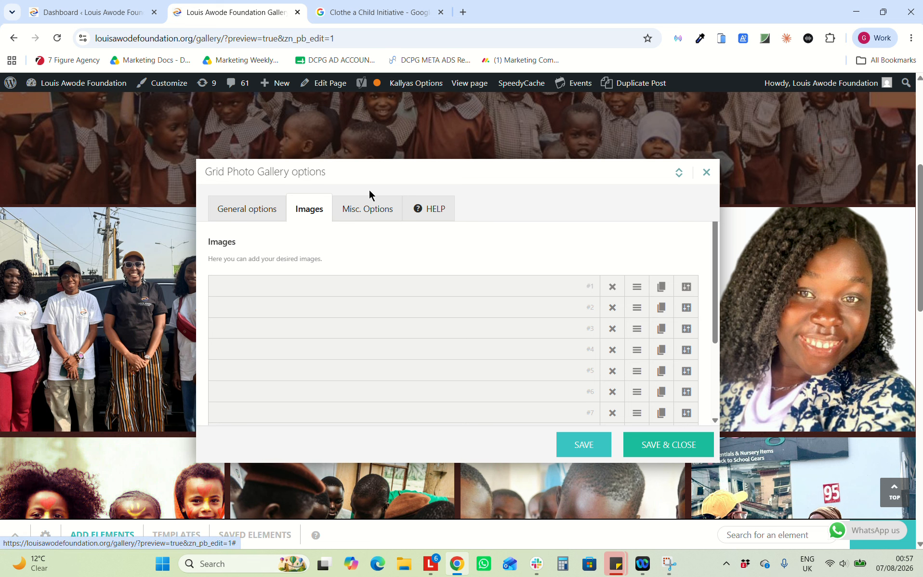
pyautogui.moveTo(433, 179); pyautogui.dragTo(398, 146)
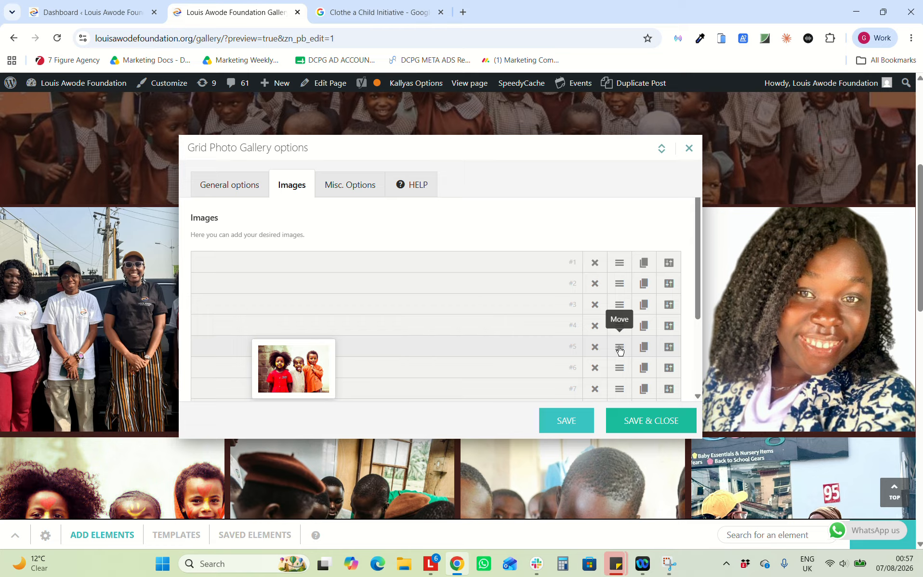
pyautogui.moveTo(619, 350); pyautogui.dragTo(614, 303)
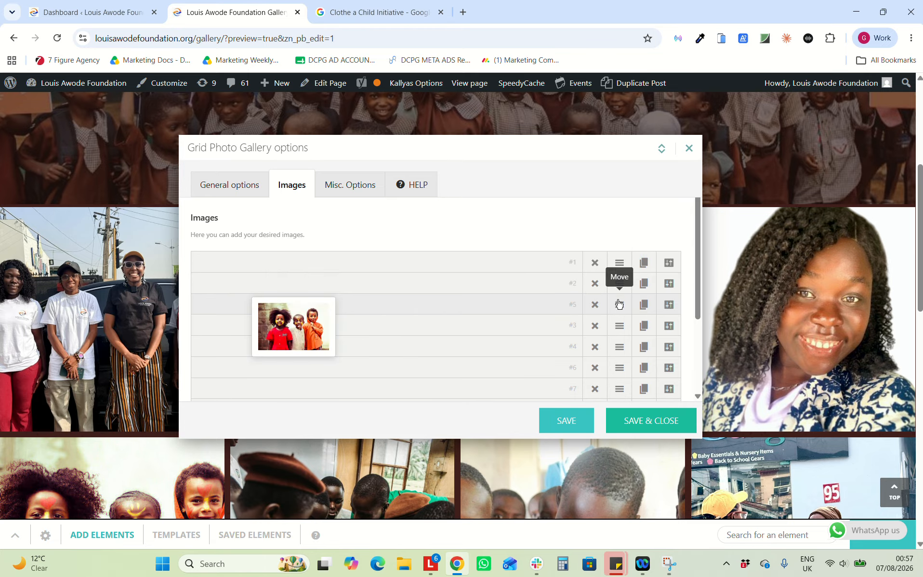
pyautogui.click(617, 425)
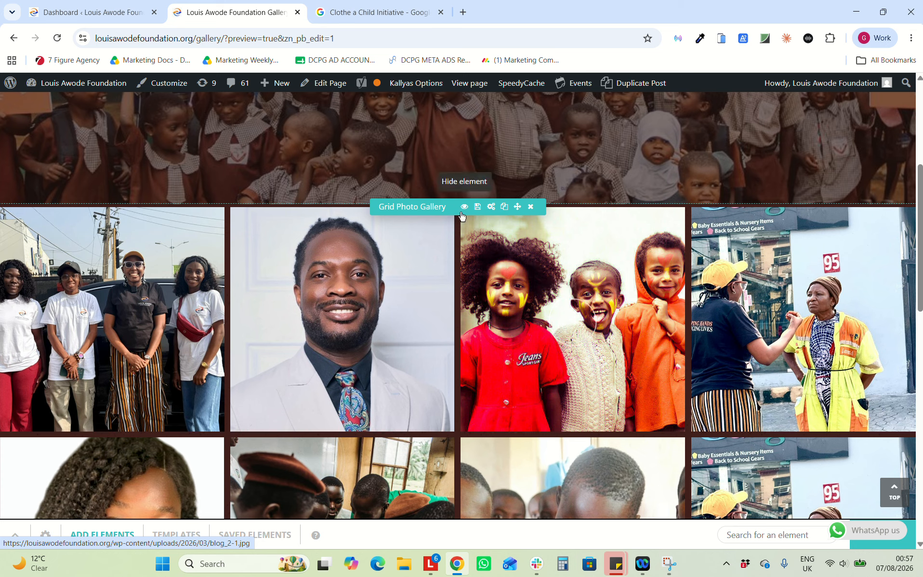
pyautogui.scroll(5, 367, 299)
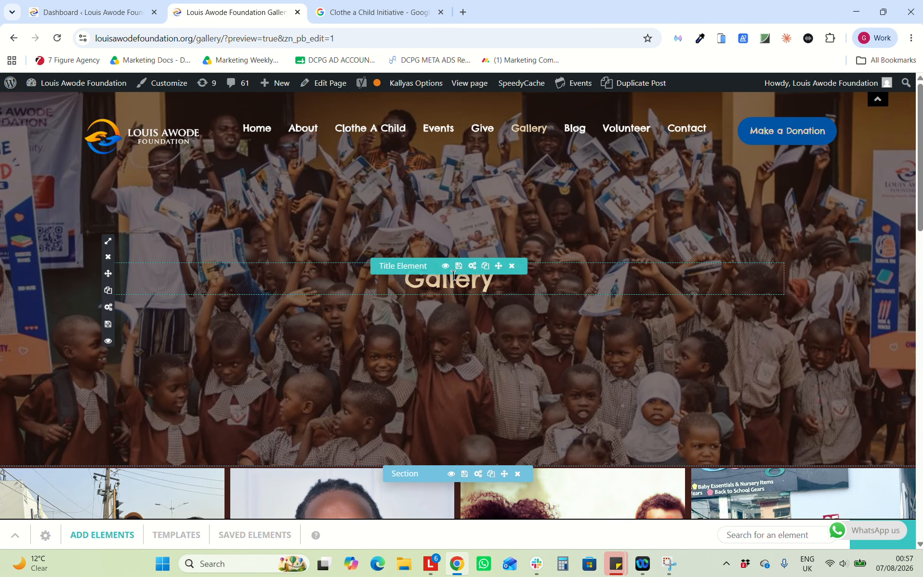
pyautogui.scroll(-5, 395, 294)
pyautogui.click(491, 251)
pyautogui.click(309, 209)
pyautogui.scroll(-3, 626, 313)
pyautogui.click(663, 276)
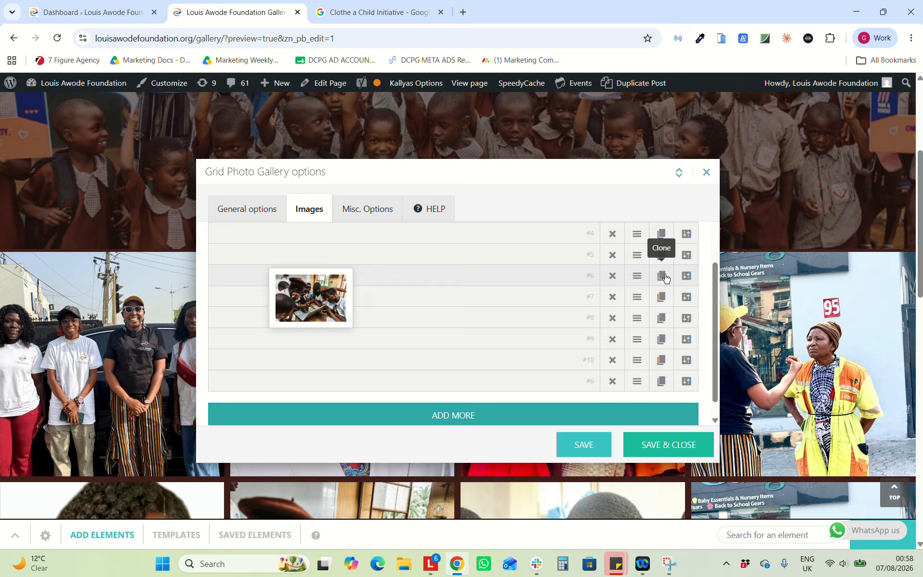
pyautogui.click(687, 382)
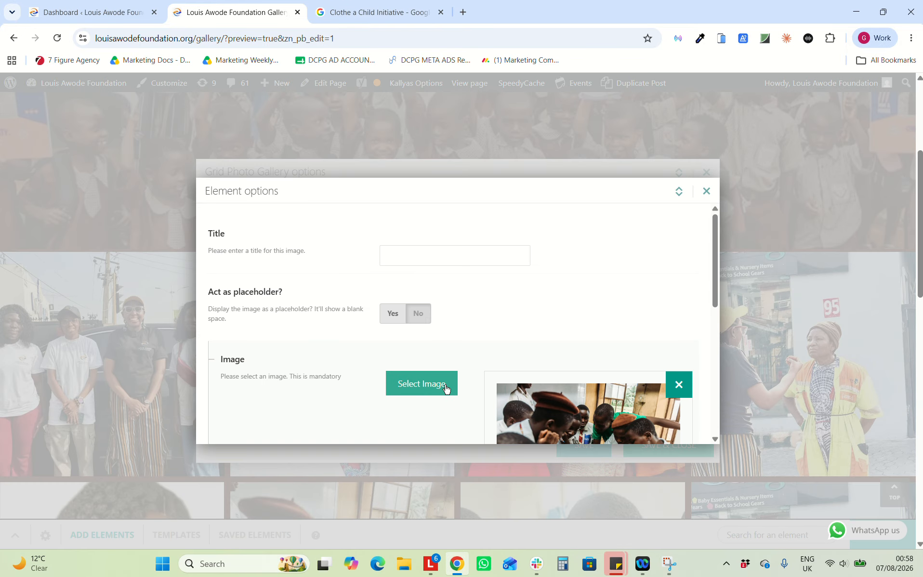
pyautogui.scroll(-5, 445, 385)
pyautogui.scroll(2, 413, 387)
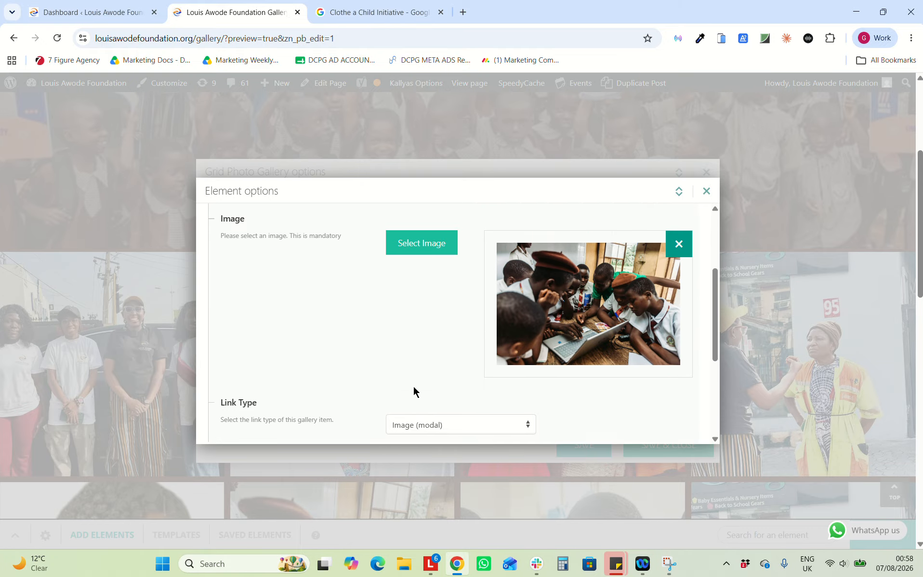
pyautogui.scroll(2, 414, 387)
pyautogui.click(419, 319)
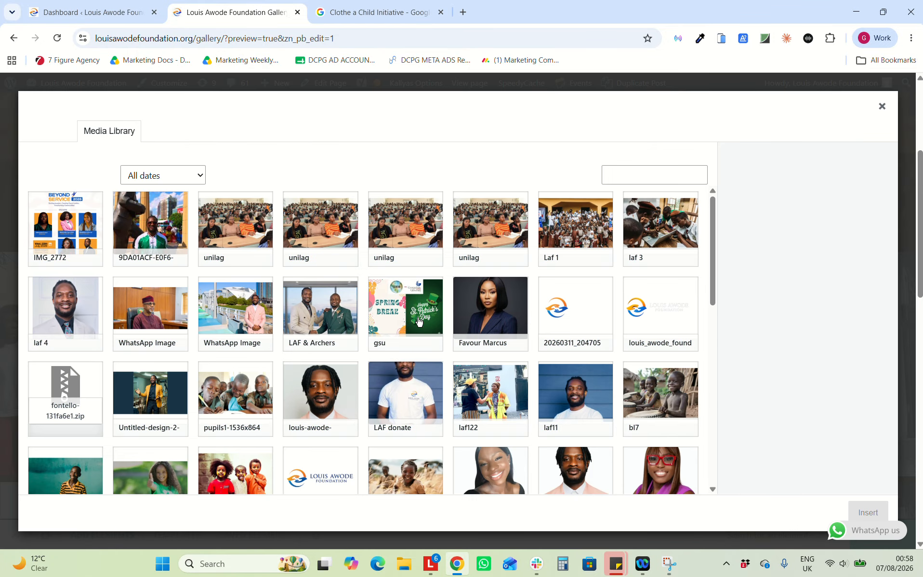
pyautogui.scroll(-3, 419, 322)
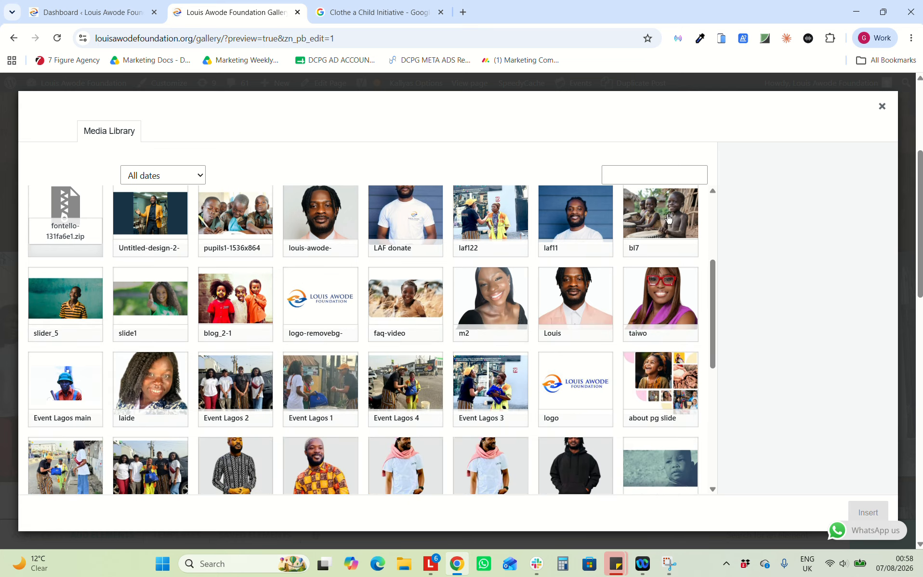
pyautogui.click(880, 106)
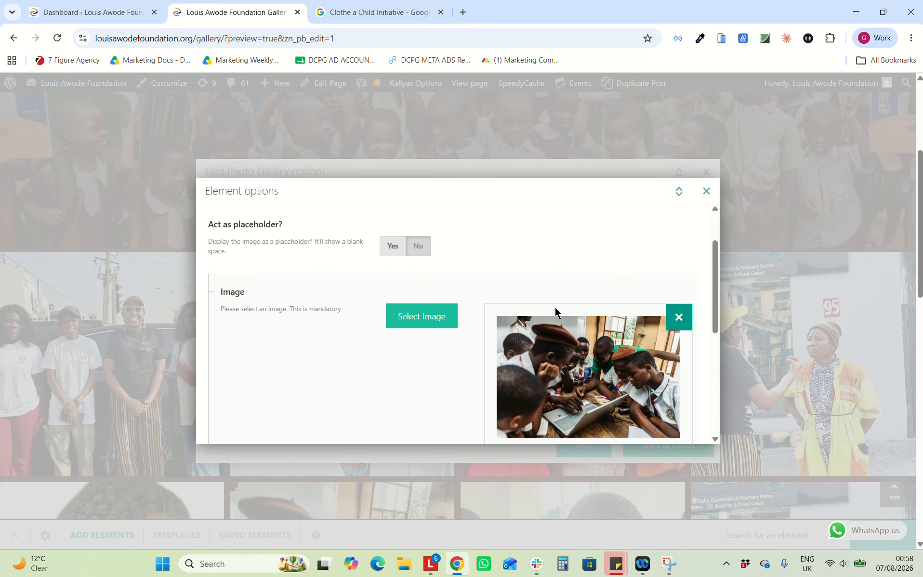
pyautogui.click(706, 191)
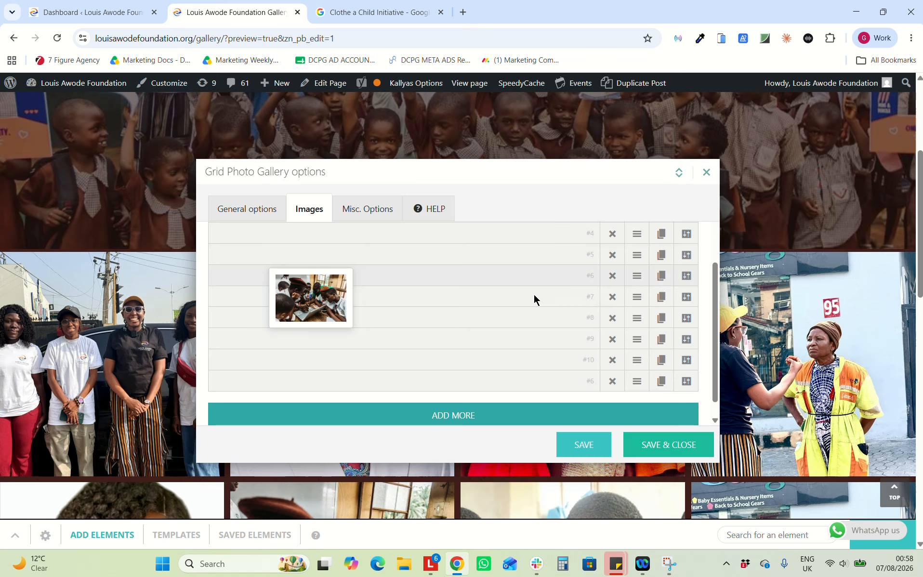
pyautogui.click(612, 381)
pyautogui.click(414, 336)
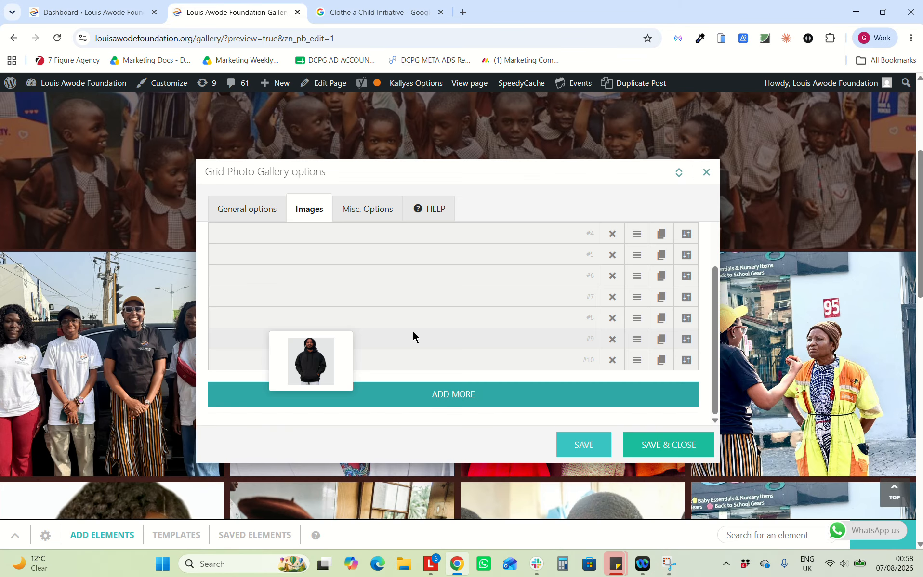
pyautogui.click(704, 170)
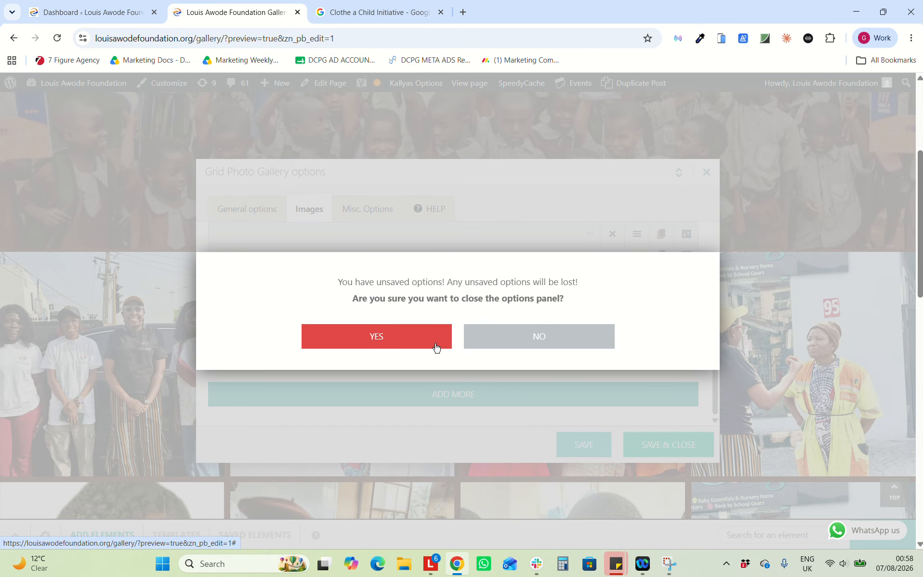
pyautogui.click(436, 347)
pyautogui.scroll(-1, 570, 363)
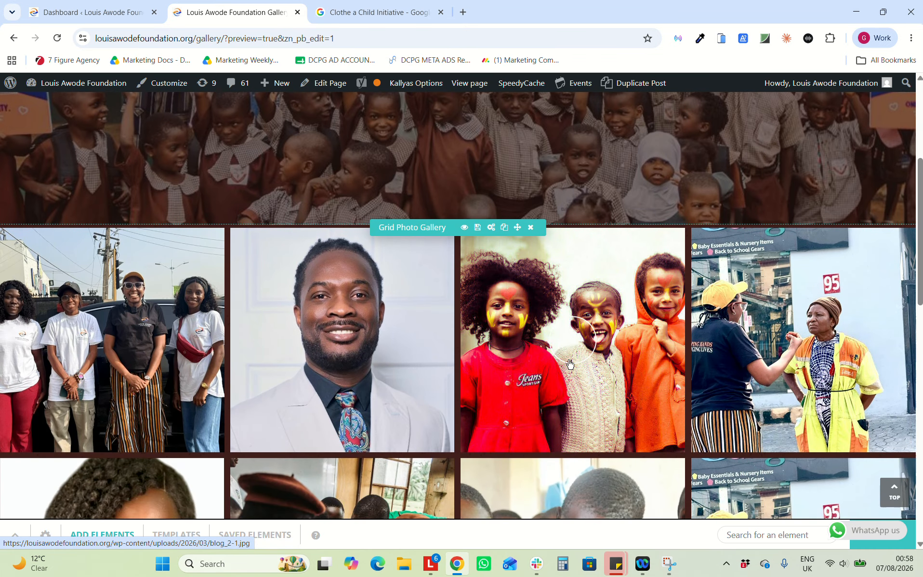
pyautogui.scroll(-6, 570, 363)
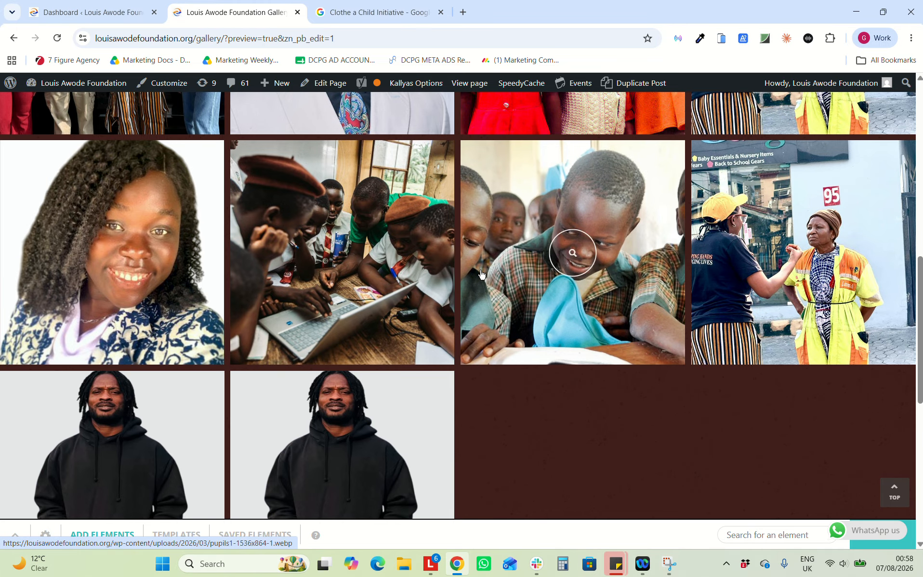
# From the Dashboard, visit the site in a new tab and load the Gallery page builder
pyautogui.click(146, 6)
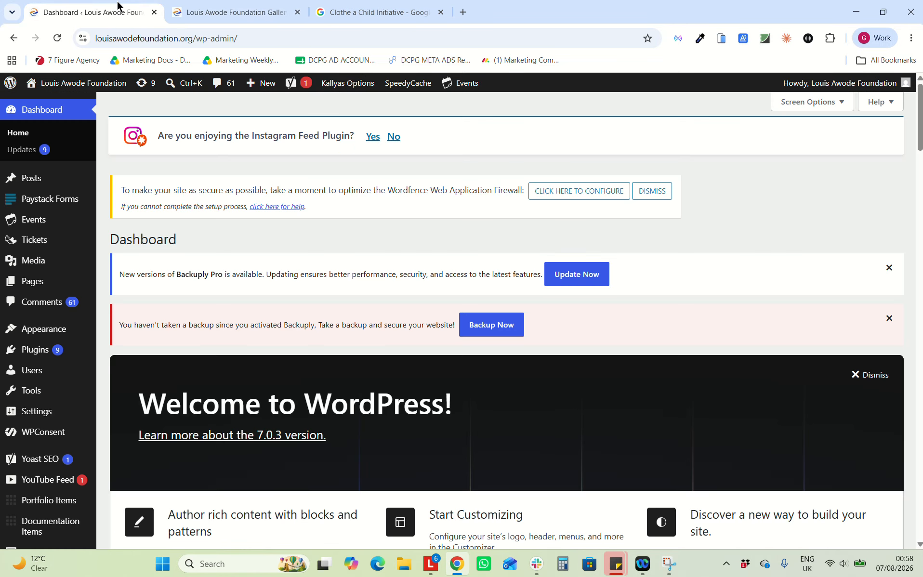
pyautogui.moveTo(58, 87)
pyautogui.keyDown('ctrl'); pyautogui.click(54, 105); pyautogui.keyUp('ctrl')
pyautogui.click(236, 12)
pyautogui.scroll(-8, 534, 337)
pyautogui.scroll(-2, 534, 365)
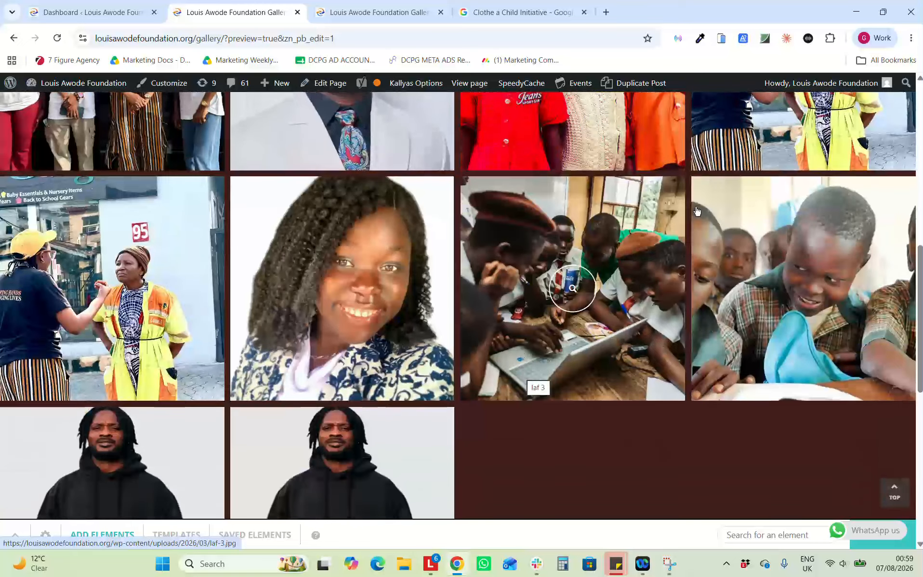
pyautogui.scroll(1, 826, 174)
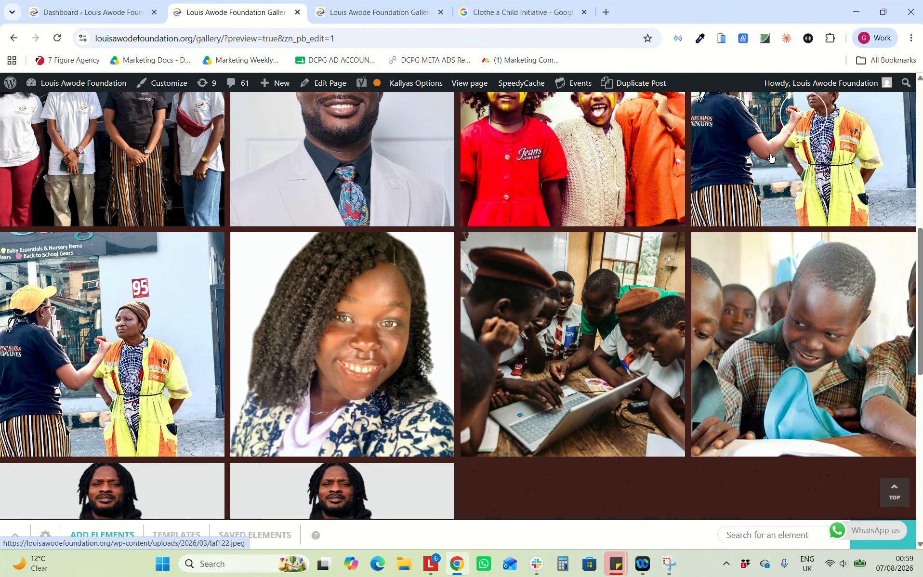
pyautogui.scroll(3, 799, 207)
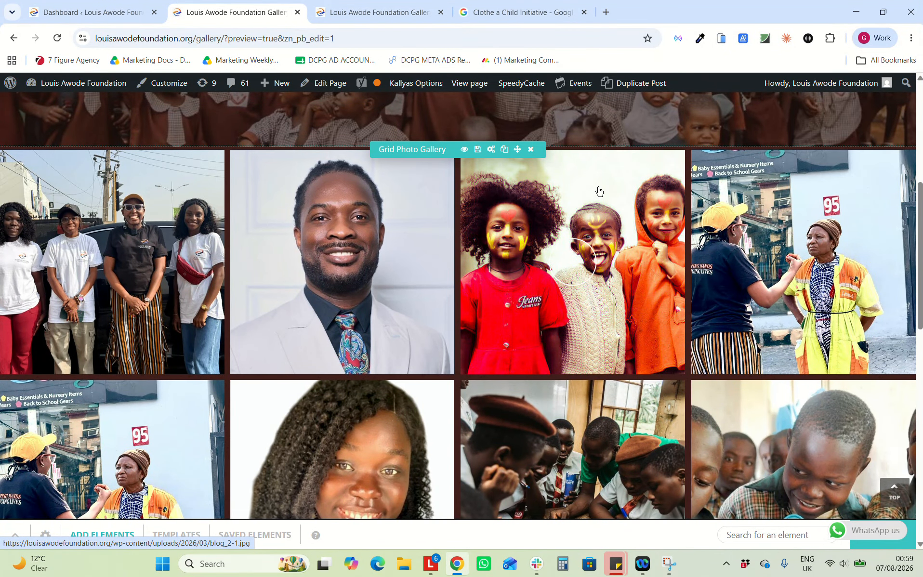
pyautogui.click(490, 150)
pyautogui.click(308, 209)
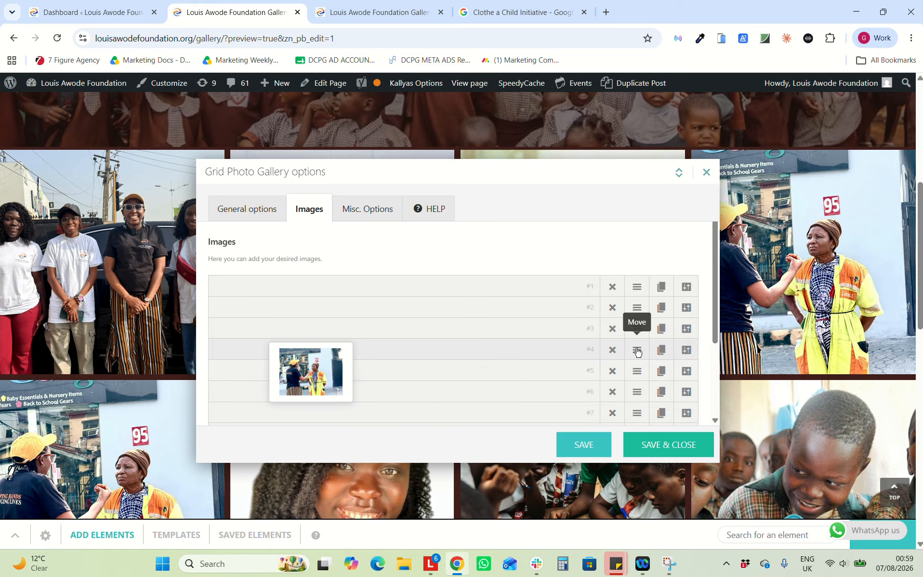
pyautogui.scroll(-3, 637, 358)
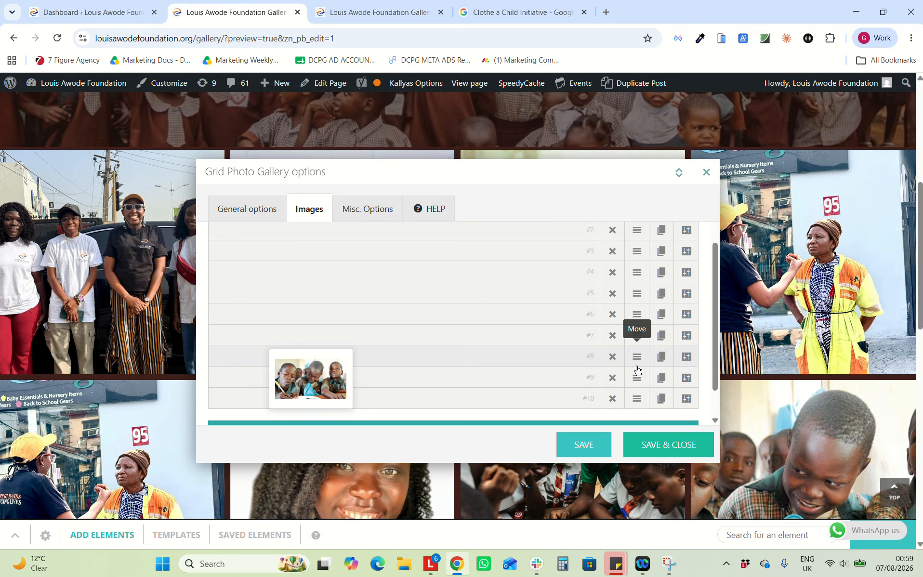
pyautogui.click(703, 179)
# In the Grid Photo Gallery's Images list, remove row #5, the duplicate market photo
pyautogui.scroll(-1, 573, 289)
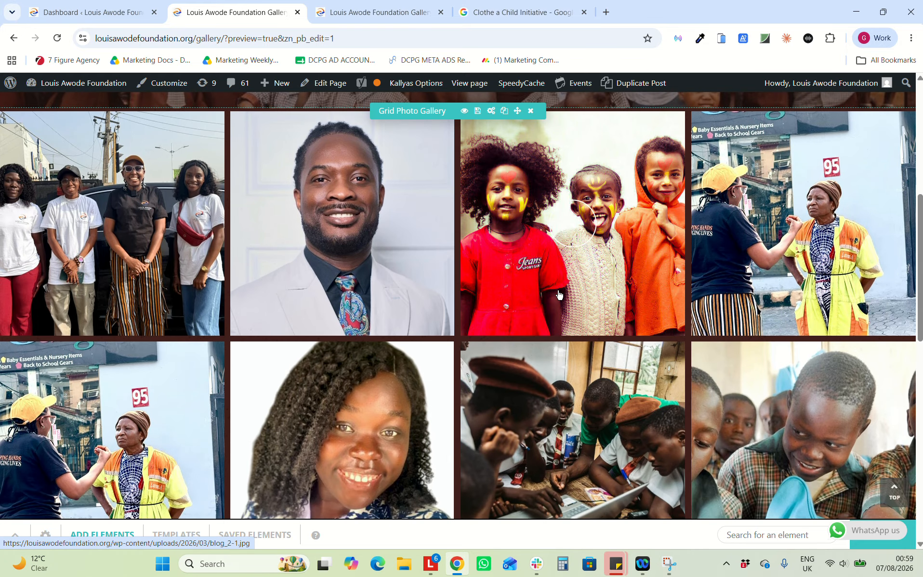
pyautogui.click(491, 108)
pyautogui.click(309, 209)
pyautogui.scroll(-3, 549, 313)
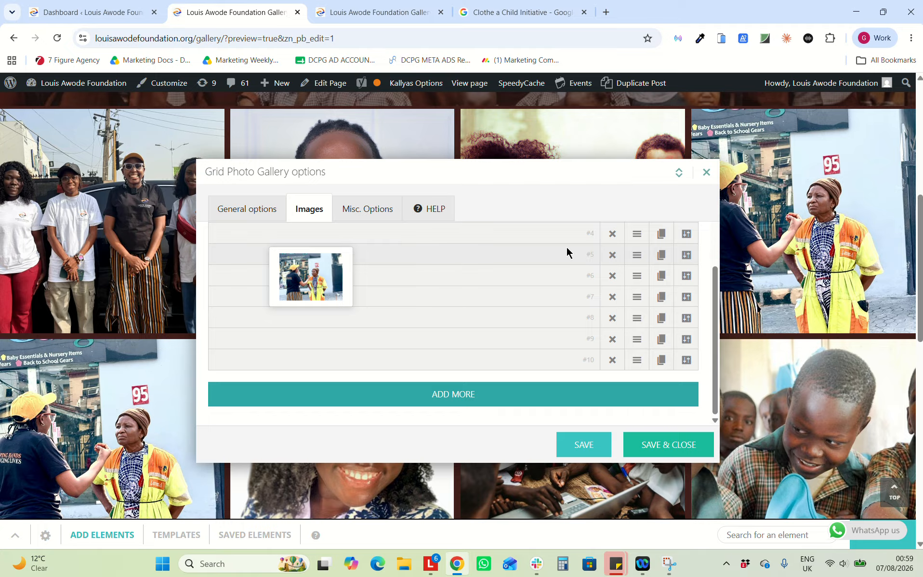
pyautogui.click(613, 255)
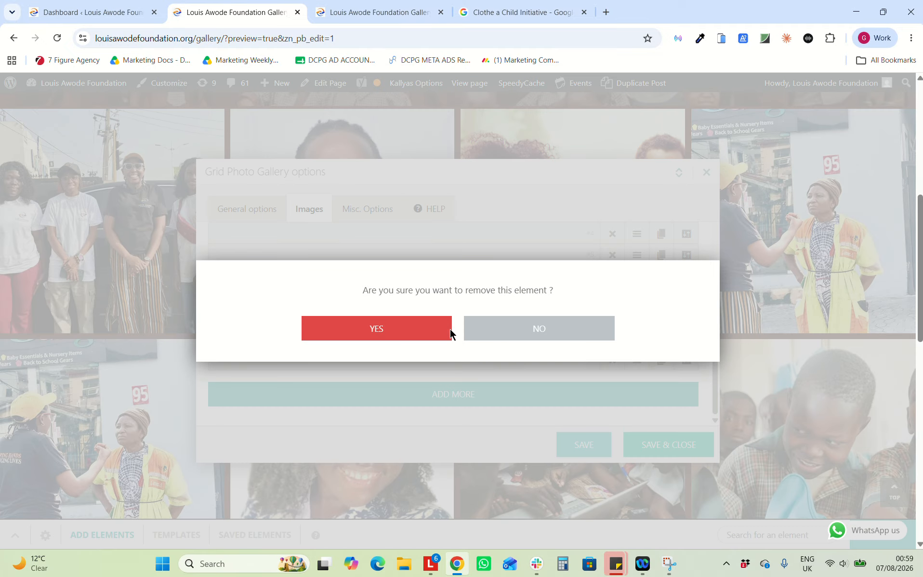